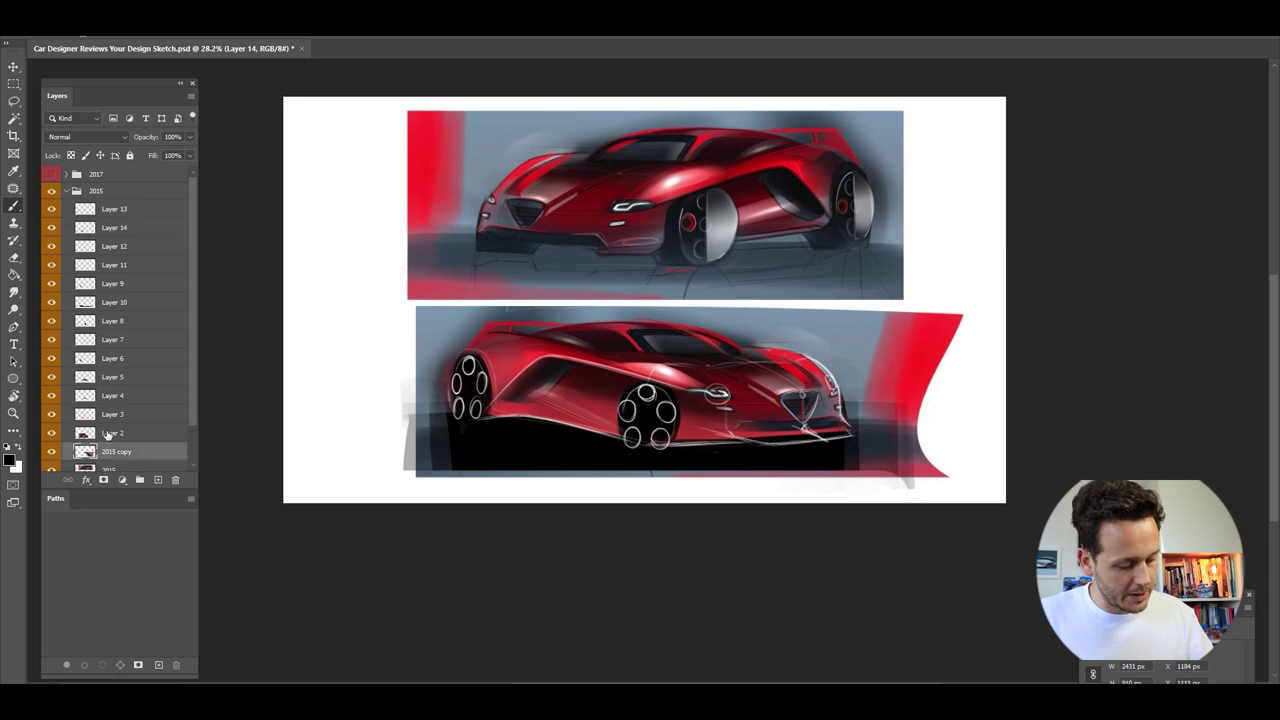
Select the excess background beside the right end of the lower red car sketch and delete it from the 2015 copy layer
{"action": "key", "text": "m"}
{"action": "left_click_drag", "start_coordinate": [1001, 198], "coordinate": [903, 546]}
{"action": "key", "text": "Delete"}
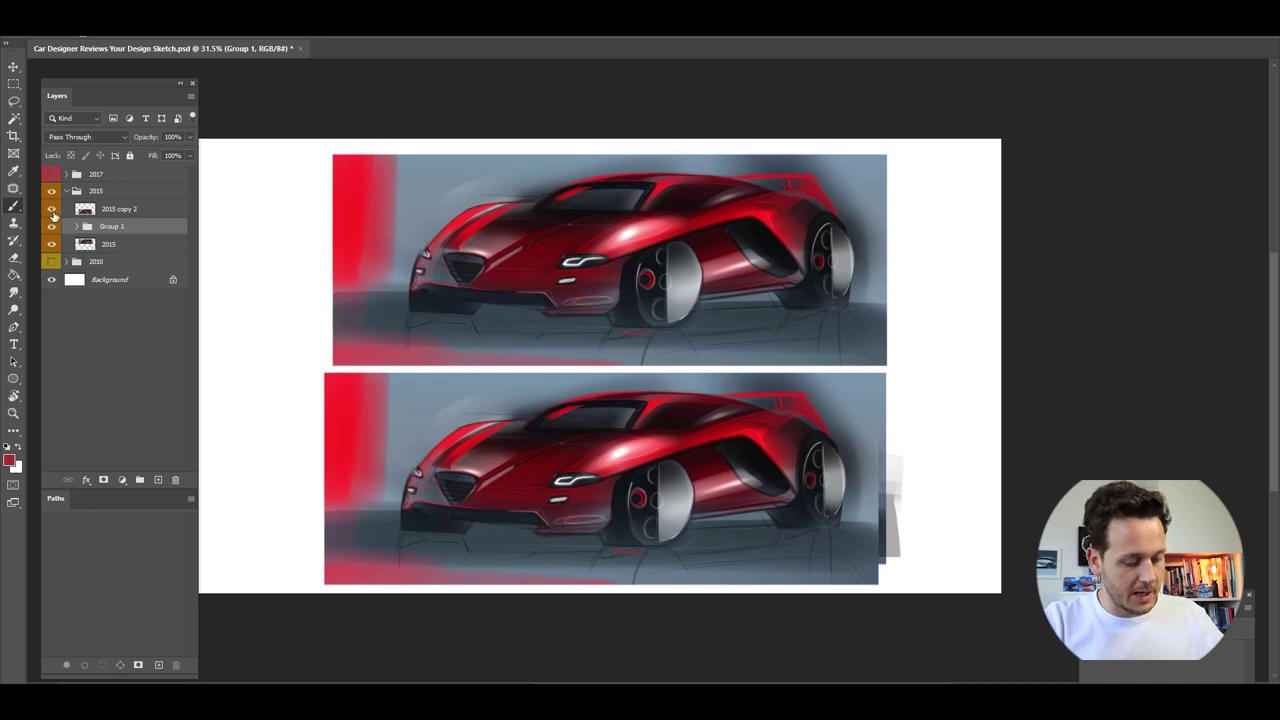
Compare the original and the reworked lower car sketch by switching the visibility of the 2015 copy 2 layer
{"action": "left_click", "coordinate": [97, 212]}
{"action": "left_click", "coordinate": [52, 210]}
{"action": "left_click", "coordinate": [51, 210]}
{"action": "left_click", "coordinate": [49, 209]}
{"action": "left_click", "coordinate": [48, 208]}
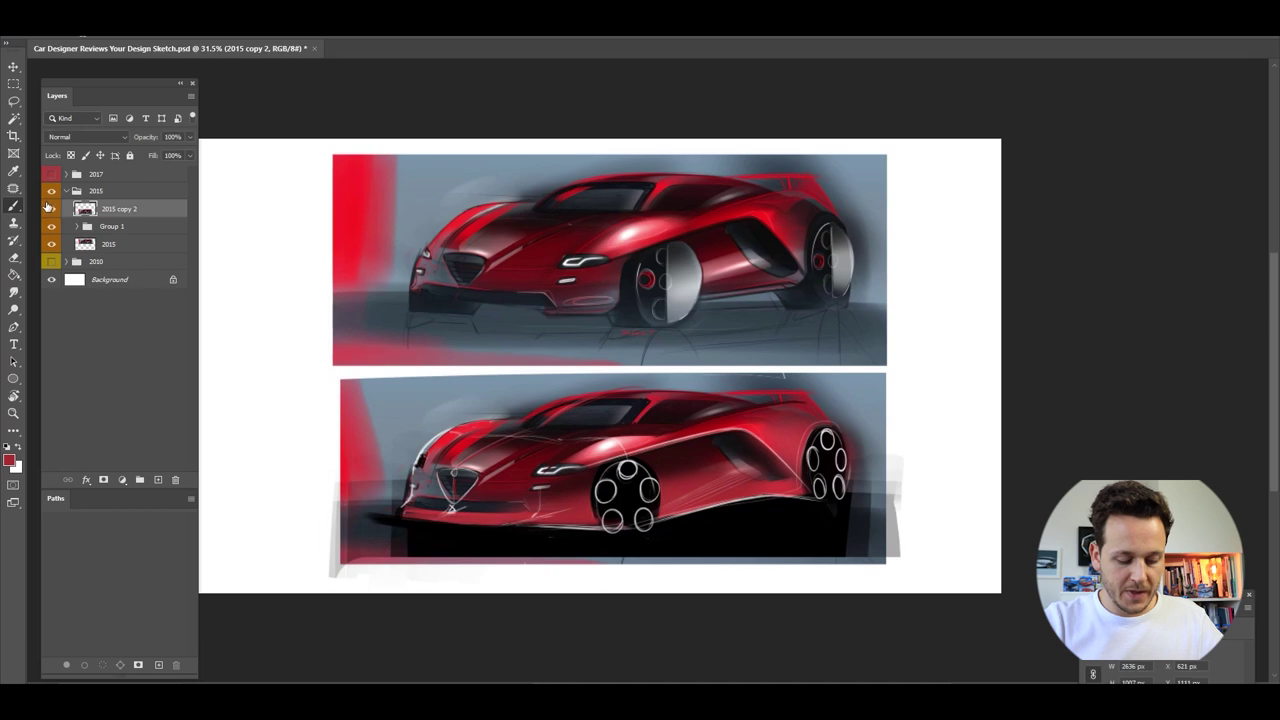
{"action": "left_click", "coordinate": [51, 210]}
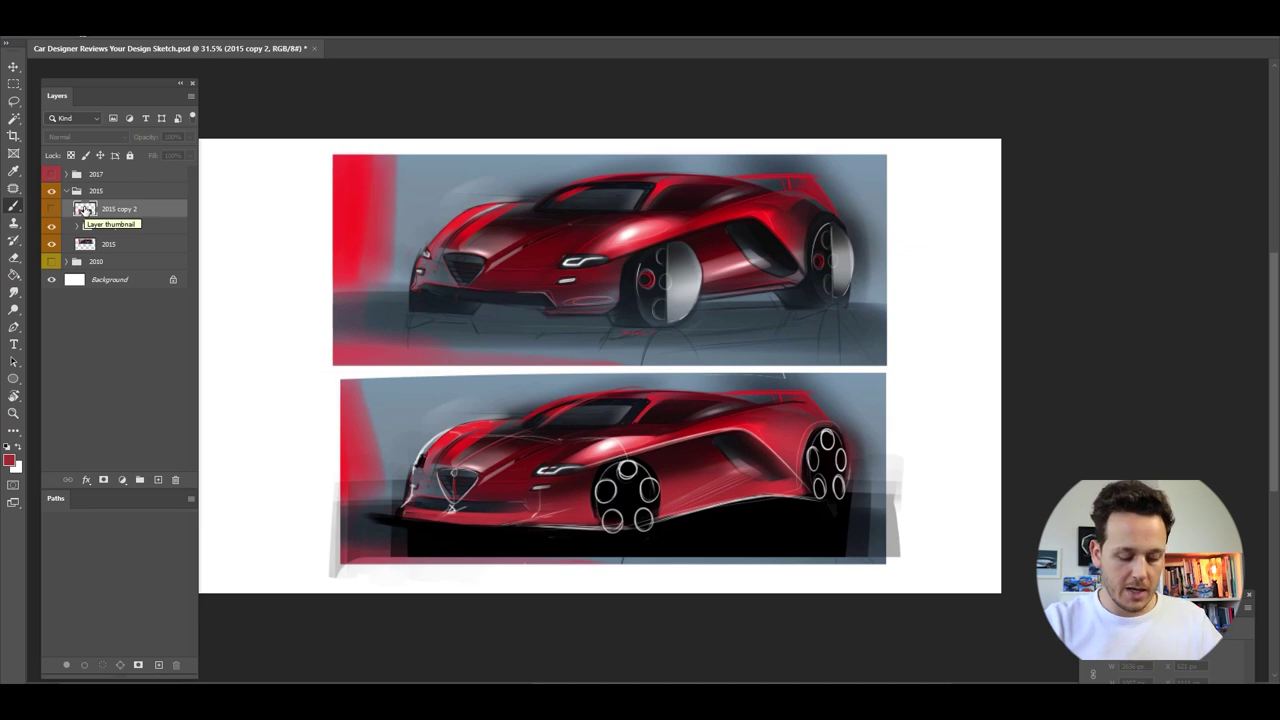
{"action": "left_click", "coordinate": [50, 209]}
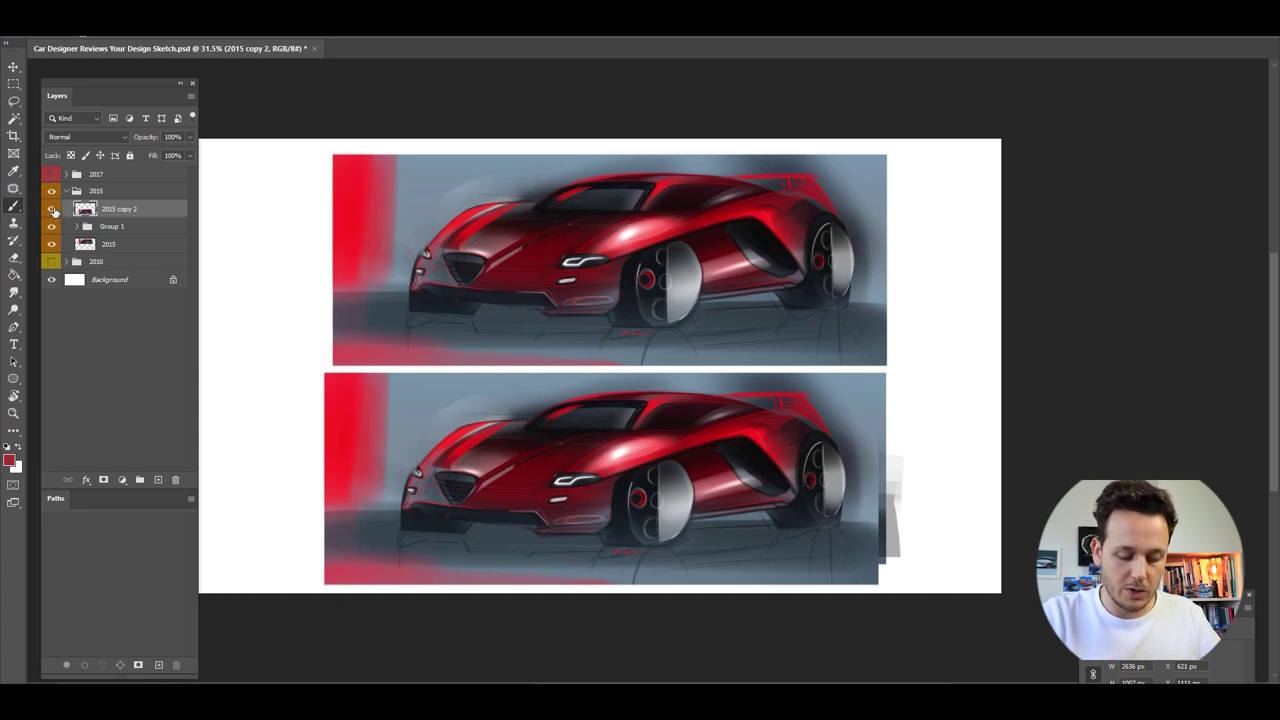
{"action": "left_click", "coordinate": [51, 208]}
{"action": "left_click", "coordinate": [51, 208]}
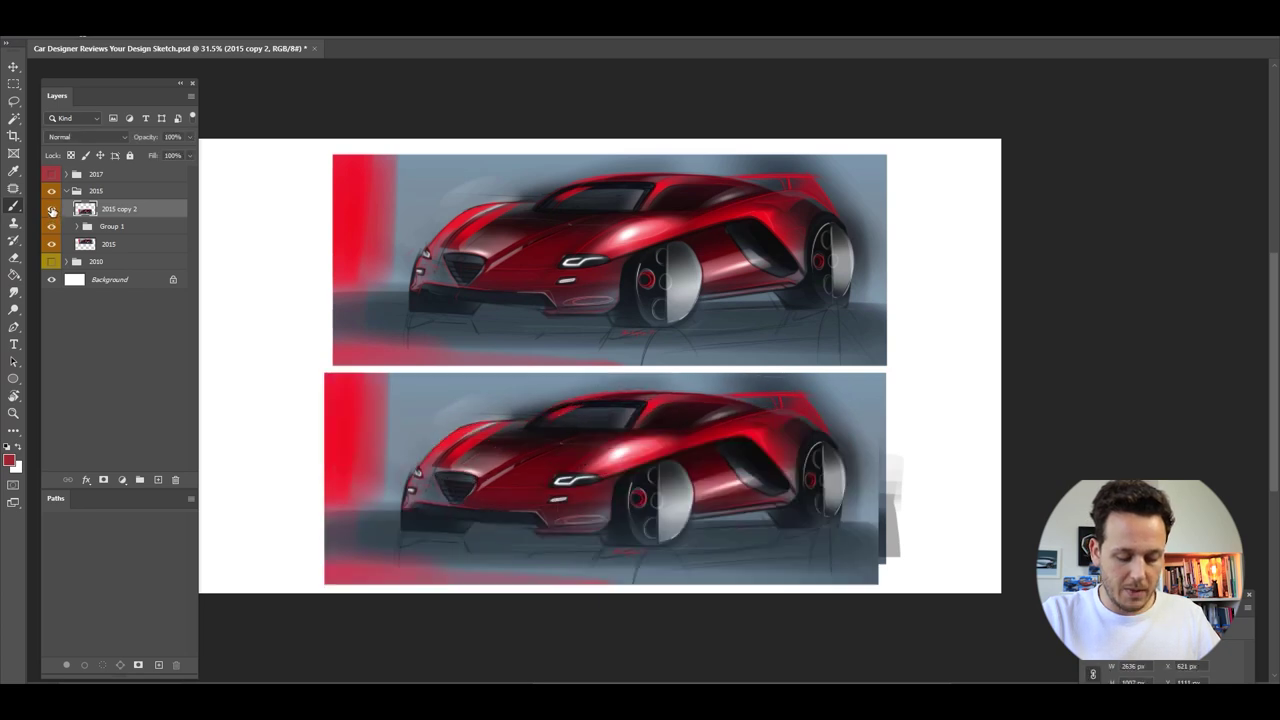
{"action": "left_click", "coordinate": [51, 208]}
{"action": "left_click", "coordinate": [51, 208]}
{"action": "left_click", "coordinate": [51, 208]}
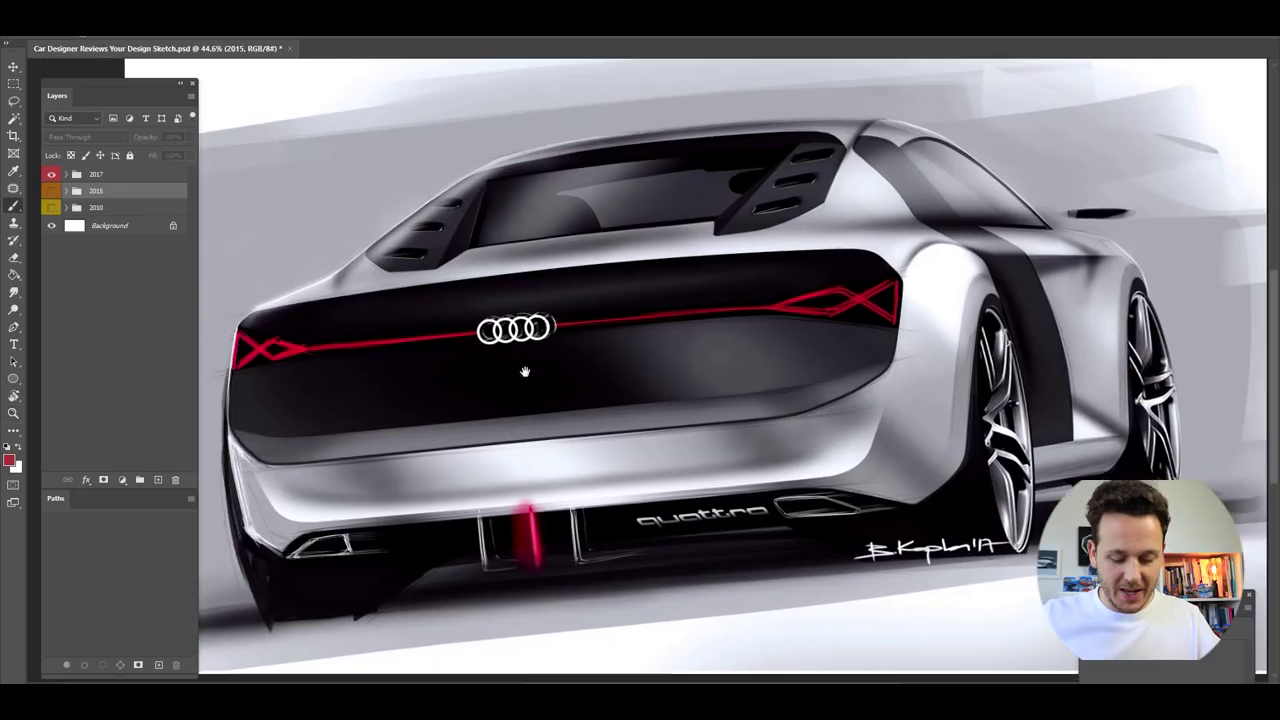
Scale the Audi sketch on the 2017 layer down about its centre, leaving a white margin around it
{"action": "left_click", "coordinate": [514, 371], "text": "alt"}
{"action": "left_click_drag", "start_coordinate": [514, 371], "coordinate": [526, 366]}
{"action": "key", "text": "b"}
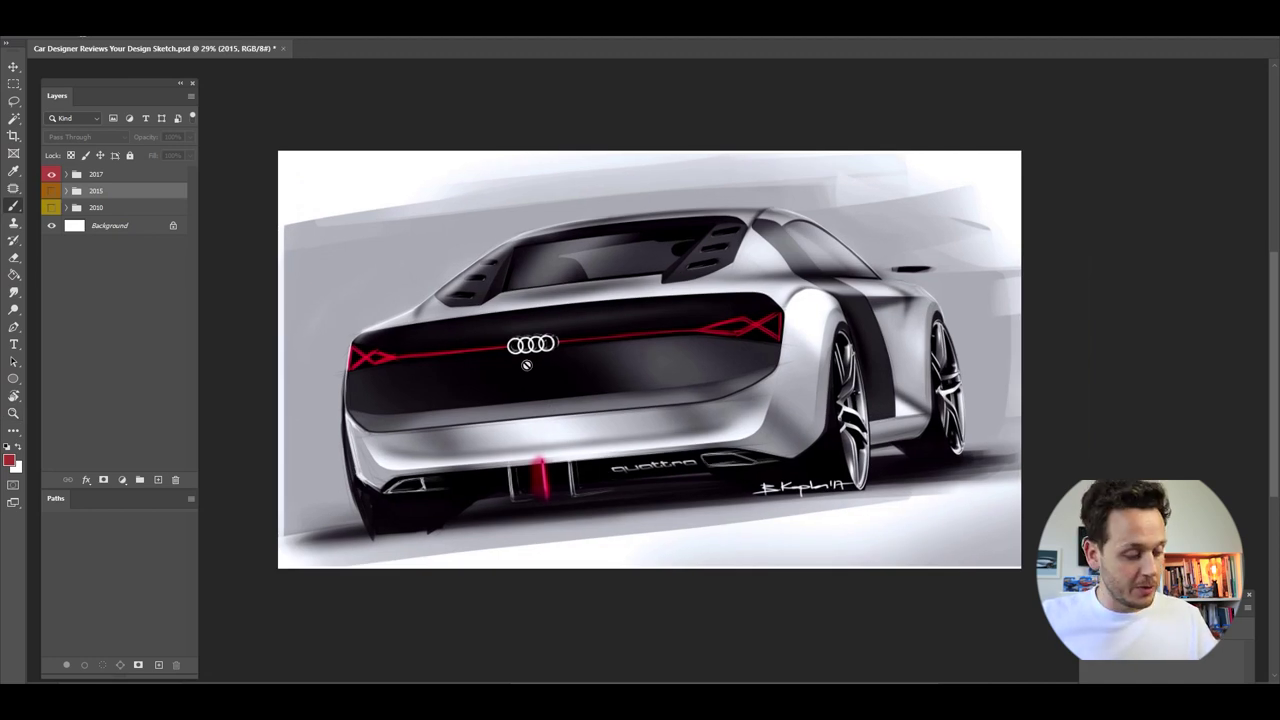
{"action": "left_click", "coordinate": [82, 175]}
{"action": "left_click", "coordinate": [67, 175]}
{"action": "left_click", "coordinate": [107, 194]}
{"action": "key", "text": "ctrl+t"}
{"action": "left_click_drag", "start_coordinate": [279, 152], "coordinate": [408, 228]}
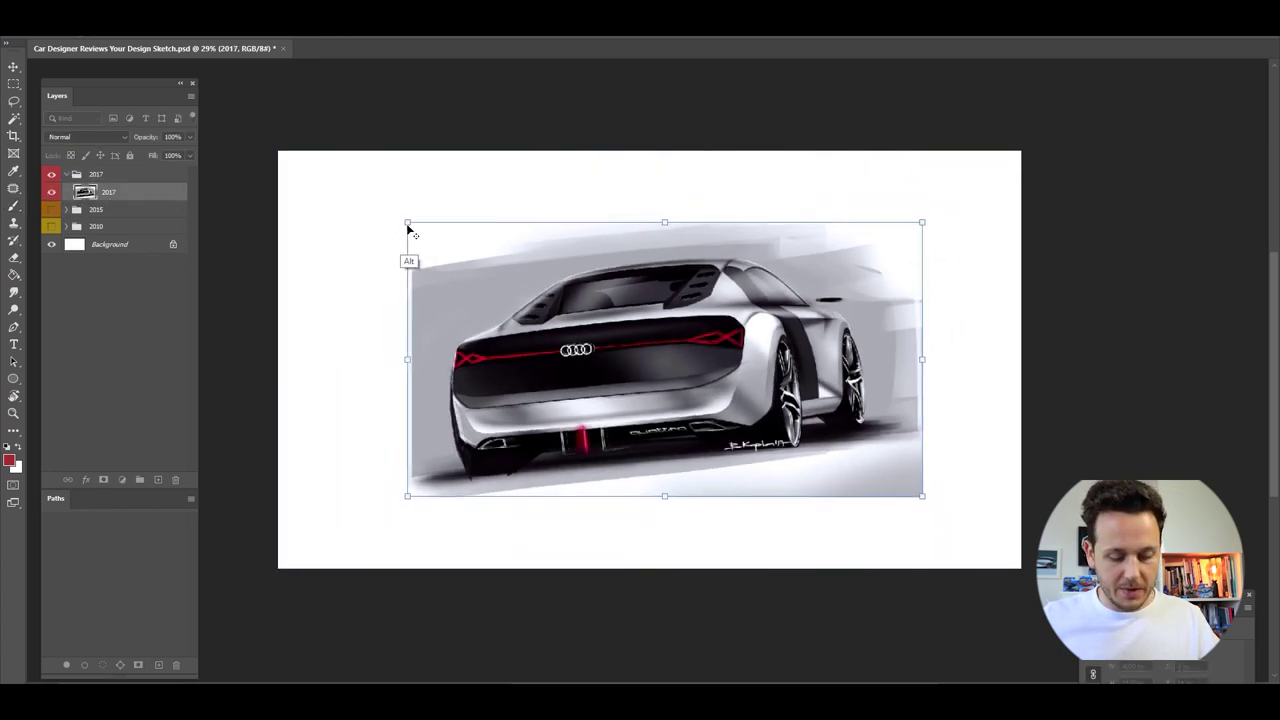
{"action": "key", "text": "Return"}
Flip the 2017 Audi sketch horizontally
{"action": "key", "text": "z"}
{"action": "left_click_drag", "start_coordinate": [548, 394], "coordinate": [591, 385]}
{"action": "mouse_move", "coordinate": [505, 355]}
{"action": "left_mouse_down"}
{"action": "mouse_move", "coordinate": [559, 362]}
{"action": "mouse_move", "coordinate": [406, 386]}
{"action": "mouse_move", "coordinate": [520, 388]}
{"action": "left_mouse_up"}
{"action": "key", "text": "z"}
{"action": "left_click_drag", "start_coordinate": [564, 398], "coordinate": [482, 425]}
{"action": "key", "text": "ctrl+t"}
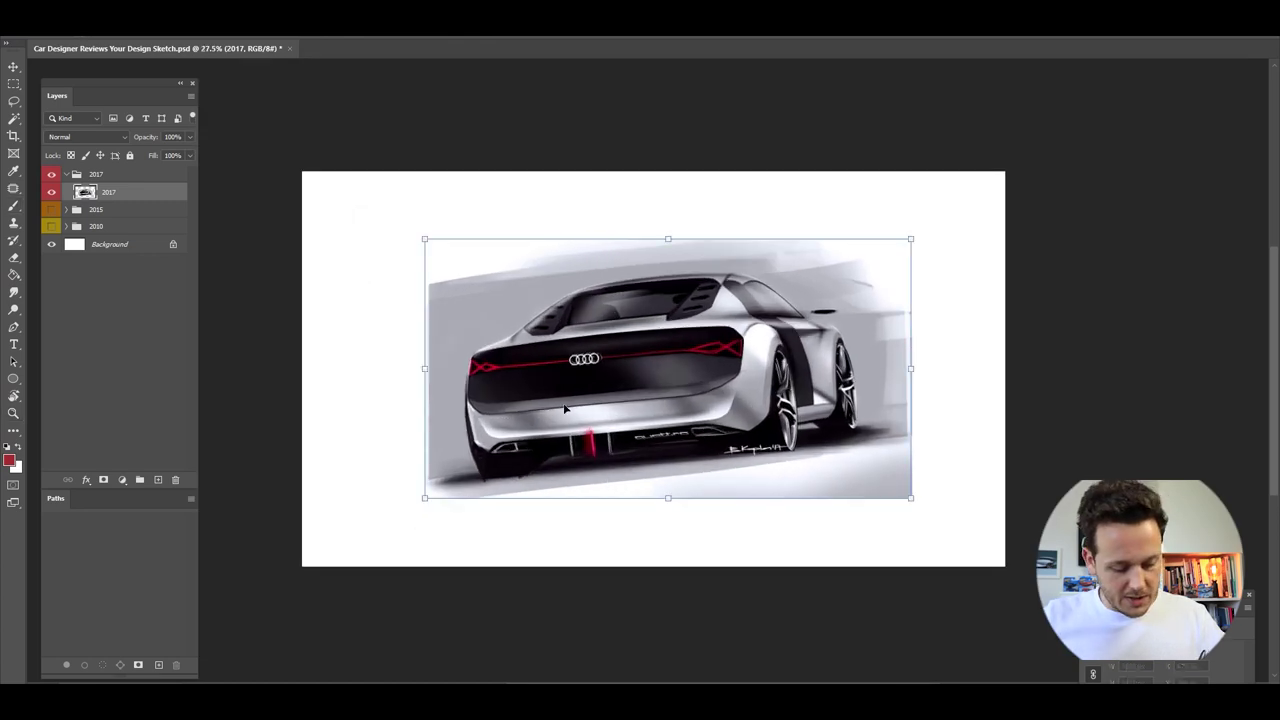
{"action": "right_click", "coordinate": [569, 405]}
{"action": "left_click", "coordinate": [602, 647]}
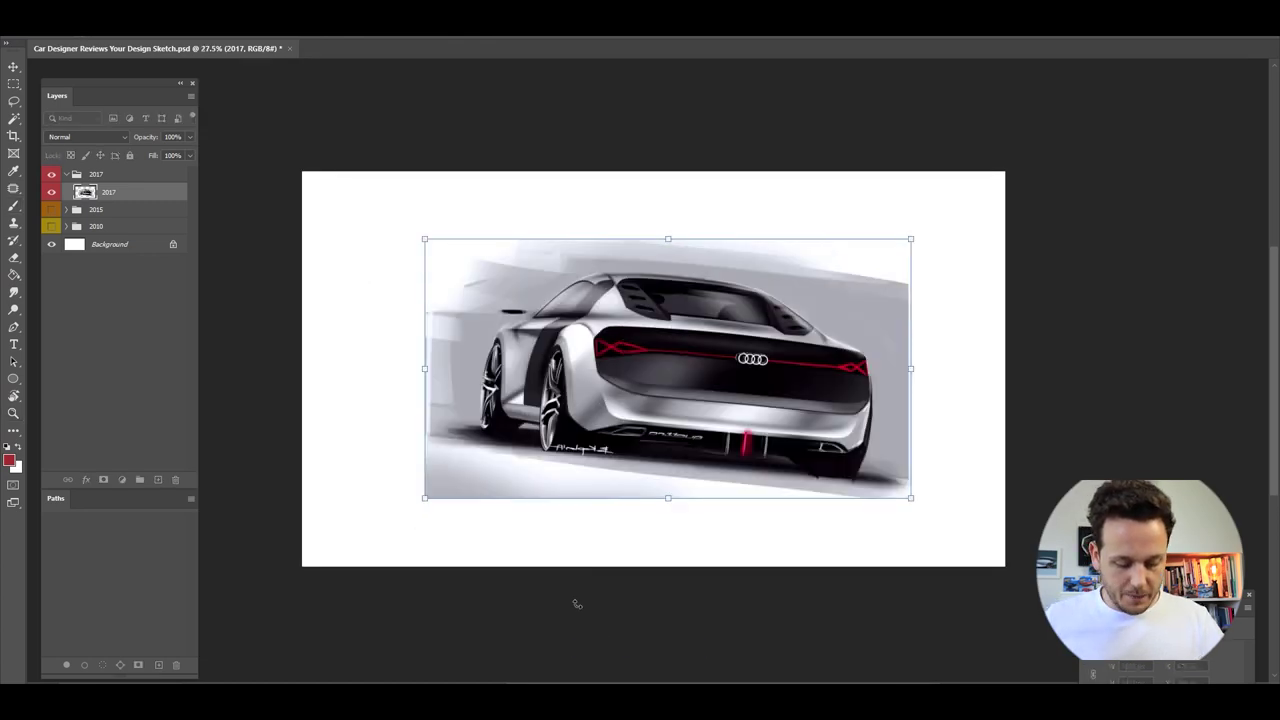
{"action": "key", "text": "Return"}
Lower the opacity of the 2017 sketch layer and add a new empty layer above it
{"action": "key", "text": "z"}
{"action": "mouse_move", "coordinate": [523, 411]}
{"action": "left_mouse_down"}
{"action": "mouse_move", "coordinate": [508, 411]}
{"action": "mouse_move", "coordinate": [543, 411]}
{"action": "left_mouse_up"}
{"action": "key", "text": "b"}
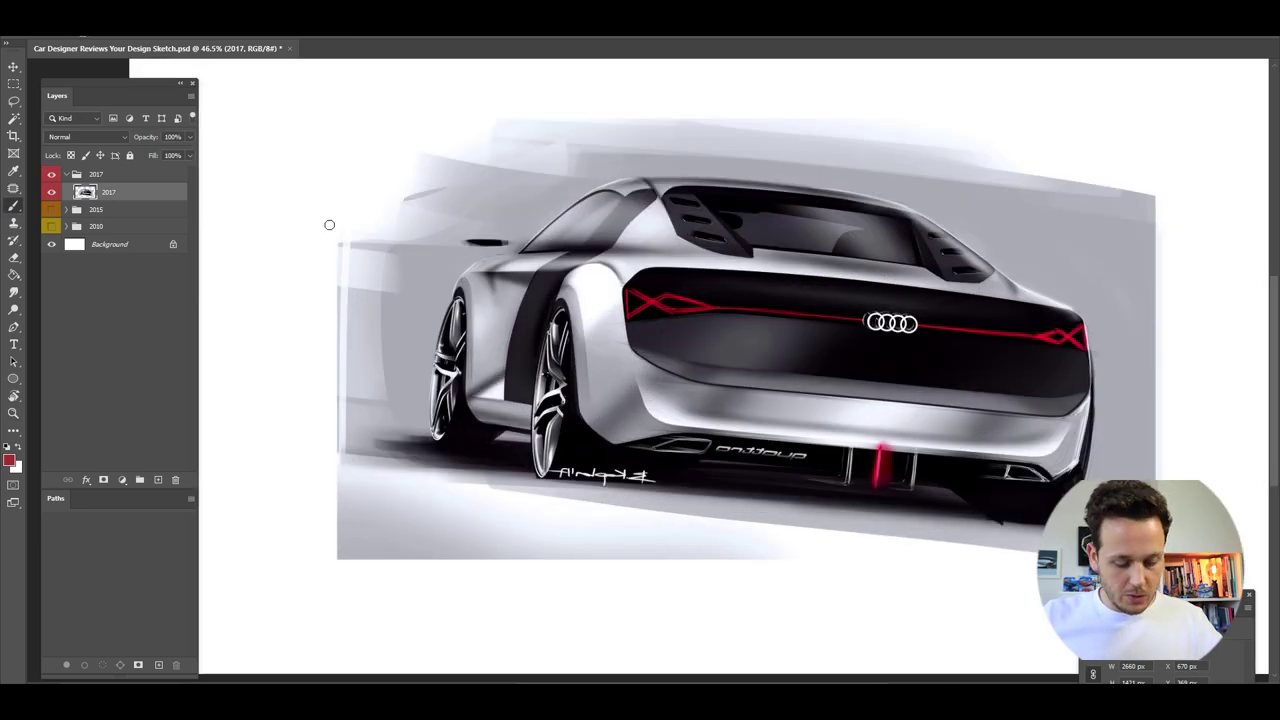
{"action": "key", "text": "z"}
{"action": "left_click_drag", "start_coordinate": [603, 394], "coordinate": [570, 394]}
{"action": "key", "text": "b"}
{"action": "left_click_drag", "start_coordinate": [145, 139], "coordinate": [119, 138]}
{"action": "key", "text": "ctrl+alt+shift+n"}
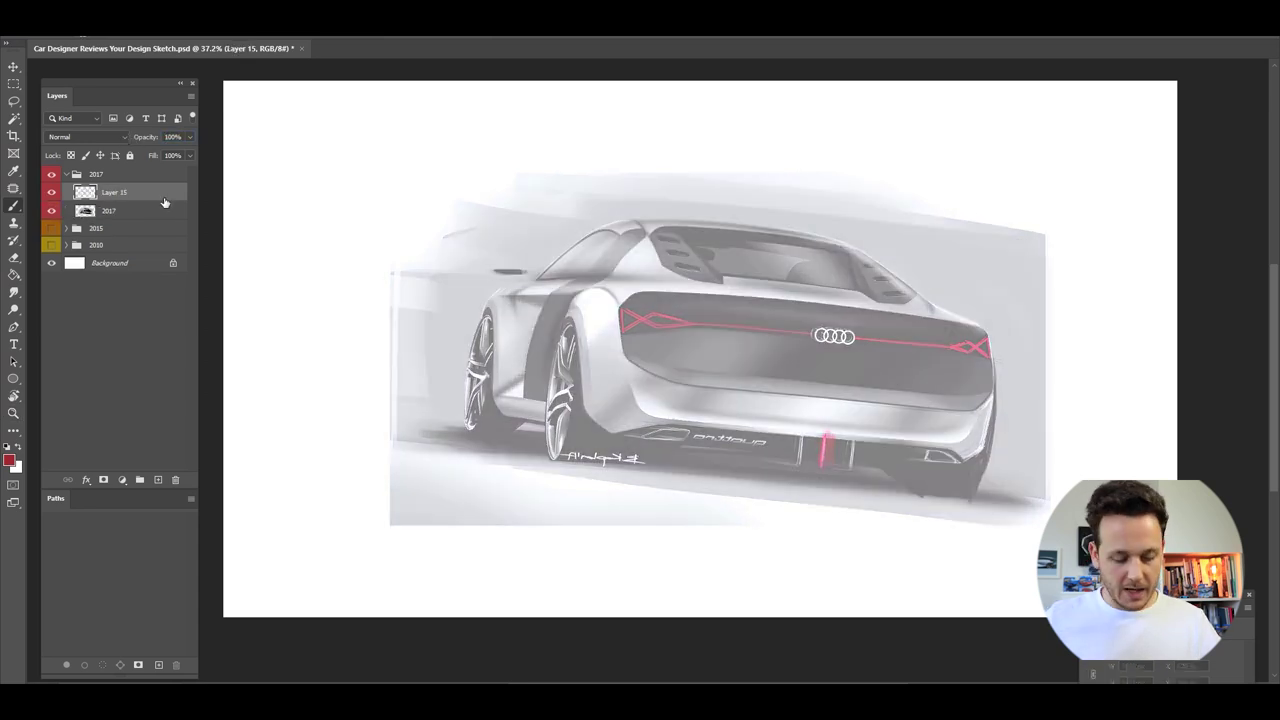
Try circling the car's side and its rear end with thick red brush strokes on the new layer
{"action": "mouse_move", "coordinate": [447, 379]}
{"action": "left_mouse_down"}
{"action": "mouse_move", "coordinate": [441, 275]}
{"action": "mouse_move", "coordinate": [386, 502]}
{"action": "left_mouse_up"}
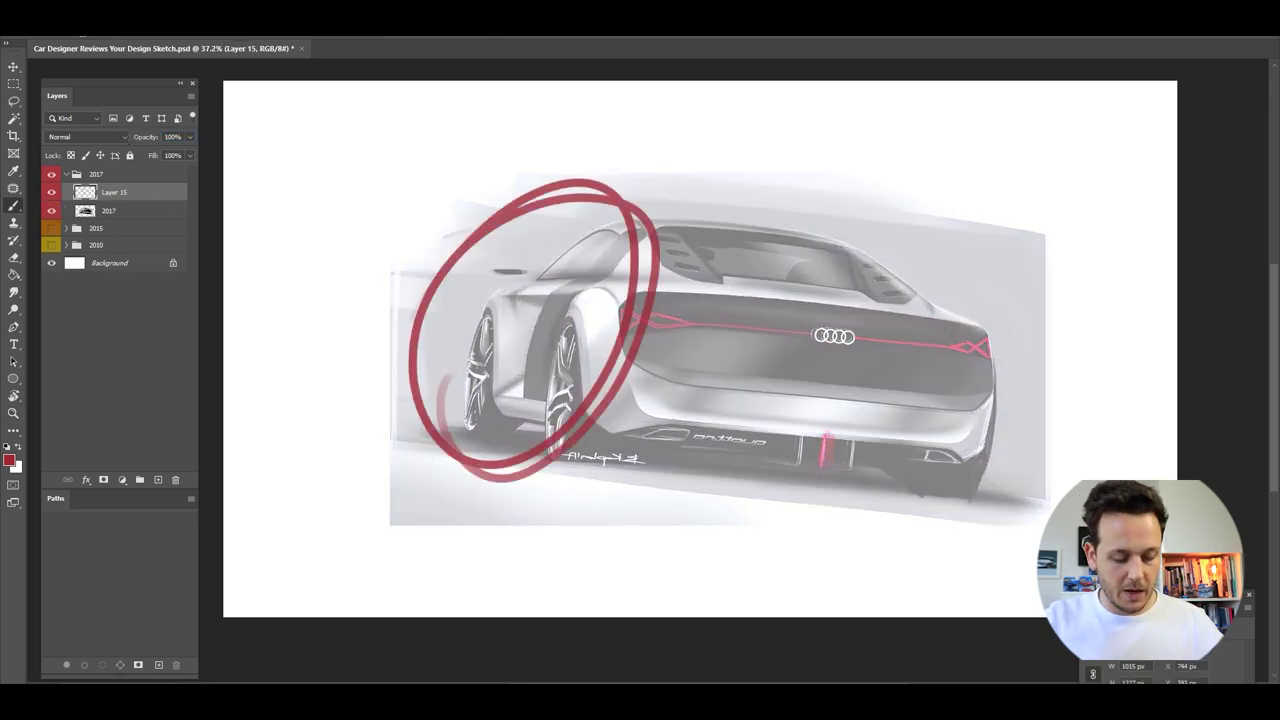
{"action": "key", "text": "ctrl+z"}
{"action": "left_click_drag", "start_coordinate": [513, 480], "coordinate": [480, 508]}
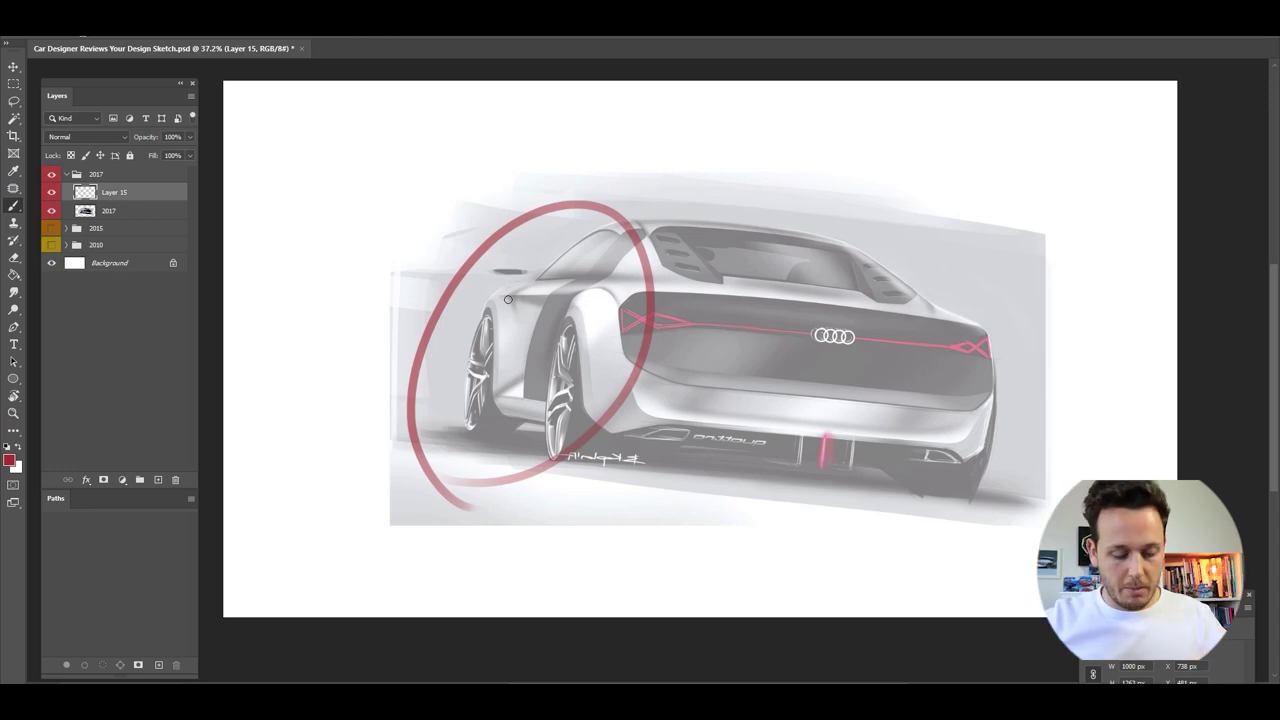
{"action": "key", "text": "ctrl+z"}
{"action": "mouse_move", "coordinate": [975, 345]}
{"action": "left_mouse_down"}
{"action": "mouse_move", "coordinate": [885, 250]}
{"action": "mouse_move", "coordinate": [1030, 420]}
{"action": "mouse_move", "coordinate": [694, 504]}
{"action": "left_mouse_up"}
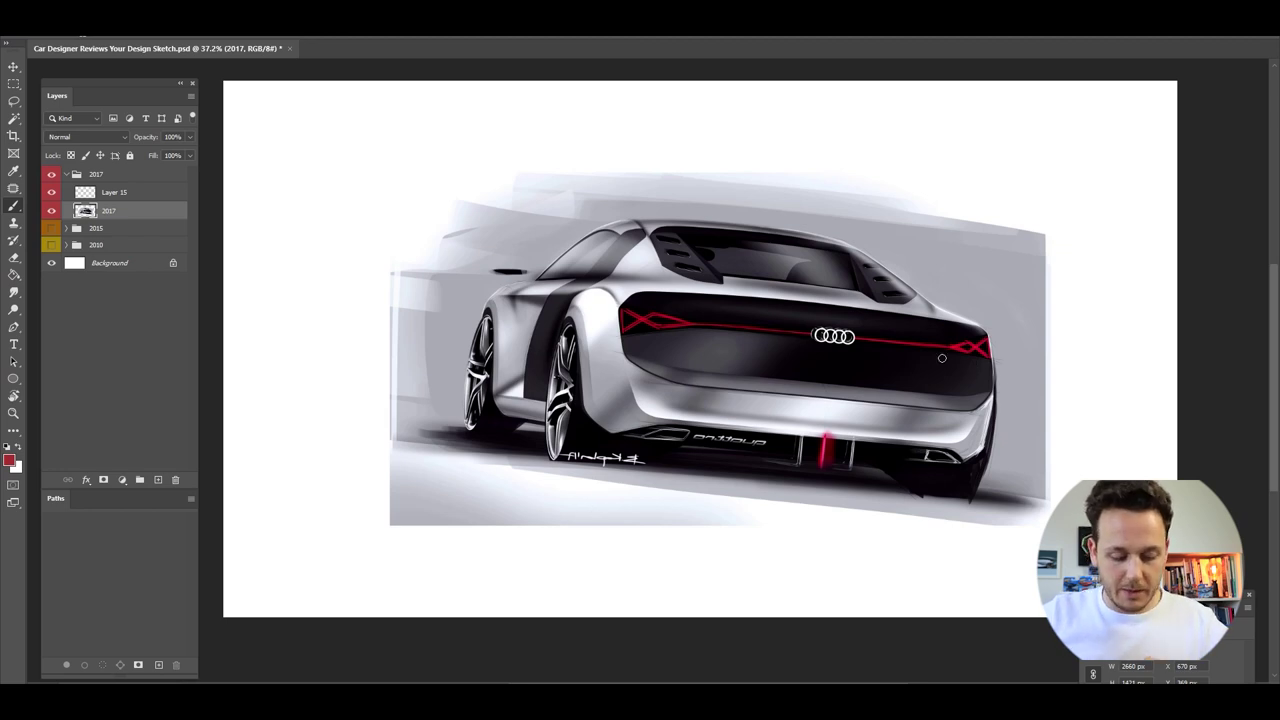
Set the 2017 layer's opacity to 37% and choose the pencil thick brush in black for drawing on Layer 15
{"action": "left_click_drag", "start_coordinate": [149, 139], "coordinate": [118, 147]}
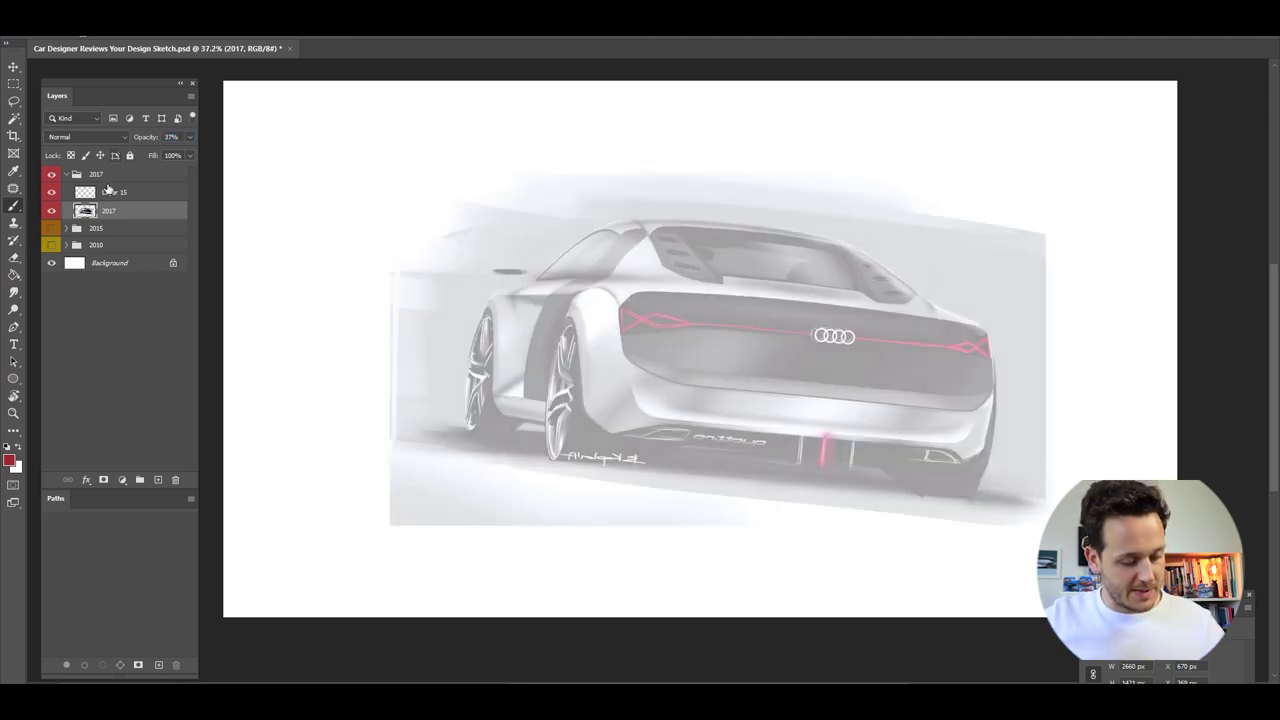
{"action": "left_click", "coordinate": [109, 191]}
{"action": "key", "text": "d"}
{"action": "right_click", "coordinate": [685, 579]}
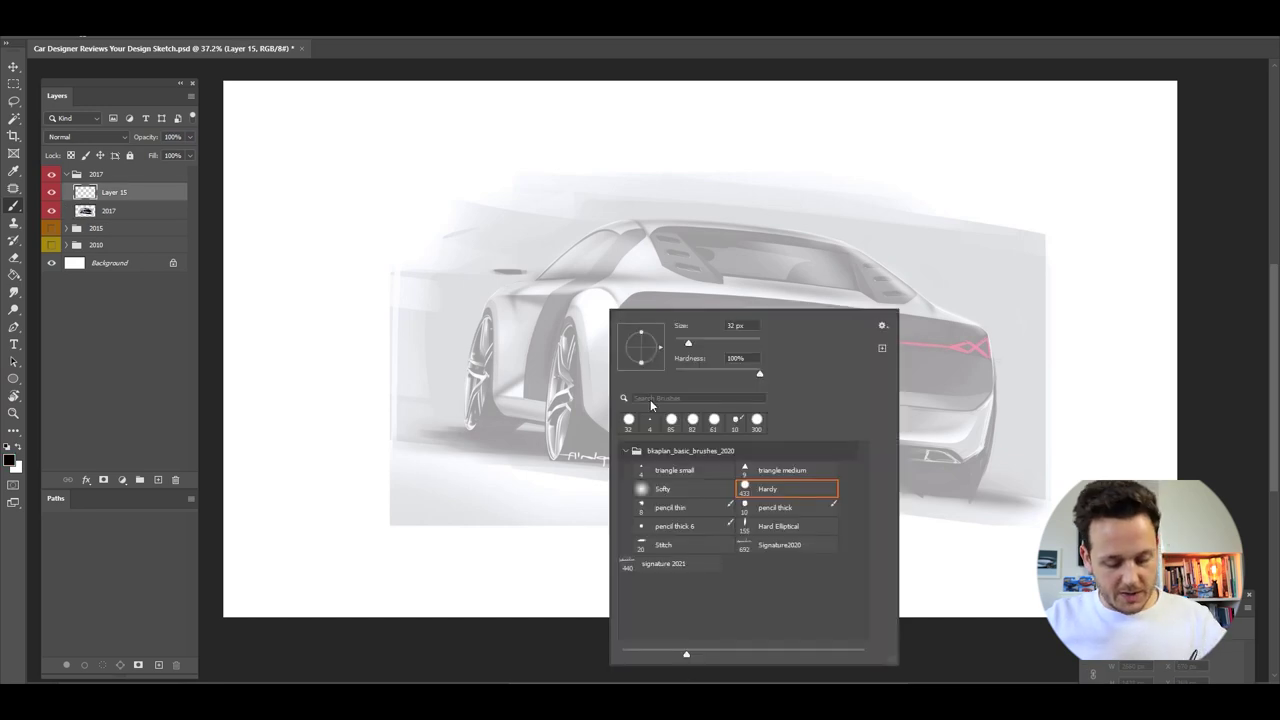
{"action": "left_click", "coordinate": [746, 507]}
Sketch the car's curved black centreline from the rear window down past the badge to the bumper
{"action": "left_click_drag", "start_coordinate": [477, 297], "coordinate": [447, 303]}
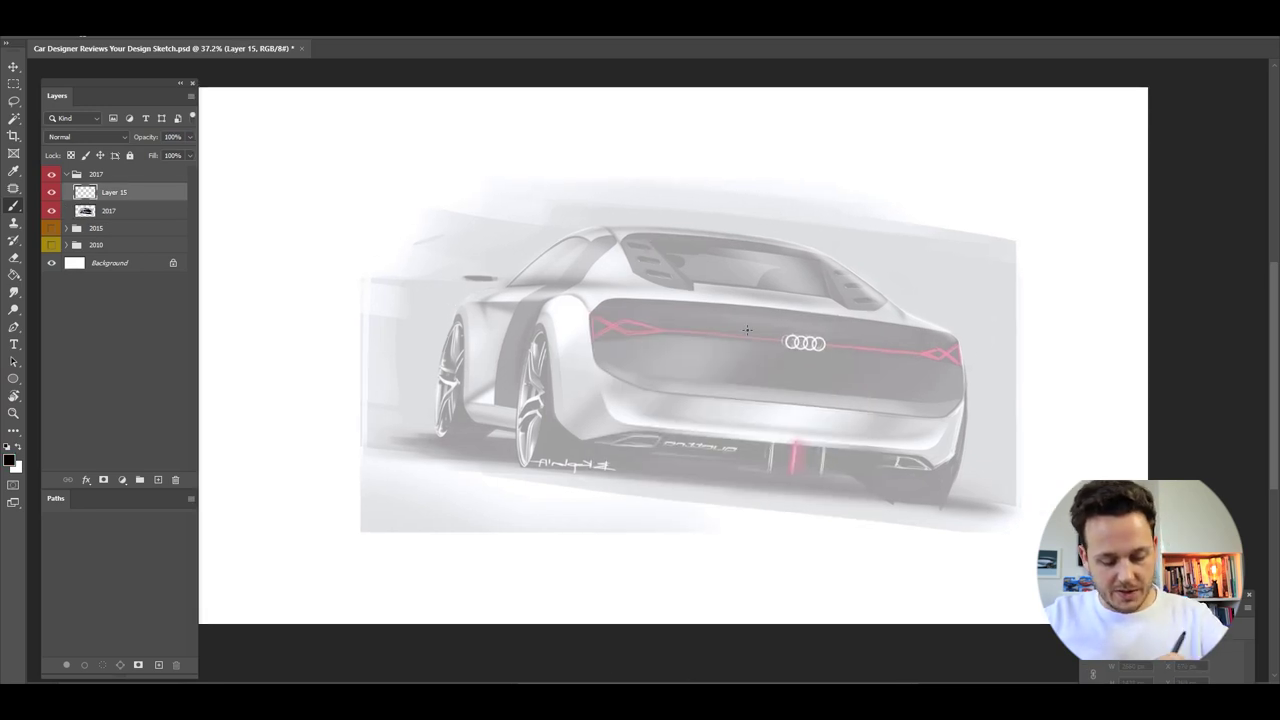
{"action": "left_click_drag", "start_coordinate": [738, 311], "coordinate": [932, 338]}
{"action": "left_click_drag", "start_coordinate": [648, 307], "coordinate": [928, 339]}
{"action": "key", "text": "ctrl+z"}
{"action": "mouse_move", "coordinate": [718, 236]}
{"action": "left_mouse_down"}
{"action": "mouse_move", "coordinate": [790, 318]}
{"action": "mouse_move", "coordinate": [757, 264]}
{"action": "mouse_move", "coordinate": [803, 315]}
{"action": "left_mouse_up"}
{"action": "left_click_drag", "start_coordinate": [812, 360], "coordinate": [812, 446]}
{"action": "mouse_move", "coordinate": [637, 410]}
{"action": "left_mouse_down"}
{"action": "mouse_move", "coordinate": [590, 410]}
{"action": "mouse_move", "coordinate": [672, 409]}
{"action": "mouse_move", "coordinate": [547, 354]}
{"action": "mouse_move", "coordinate": [550, 343]}
{"action": "left_mouse_up"}
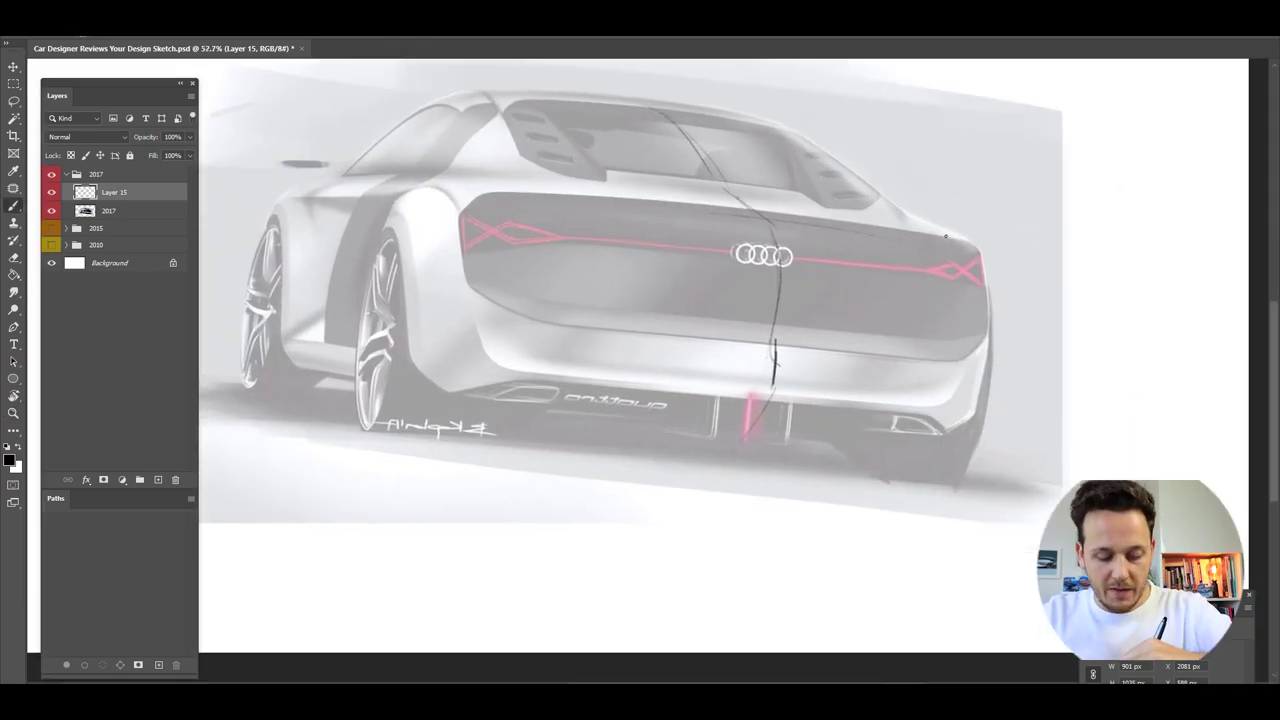
Try drawing horizontal perspective lines across the rear panel and bumper, and undo them back to the centreline
{"action": "left_click_drag", "start_coordinate": [978, 243], "coordinate": [468, 197]}
{"action": "left_click_drag", "start_coordinate": [984, 346], "coordinate": [432, 300]}
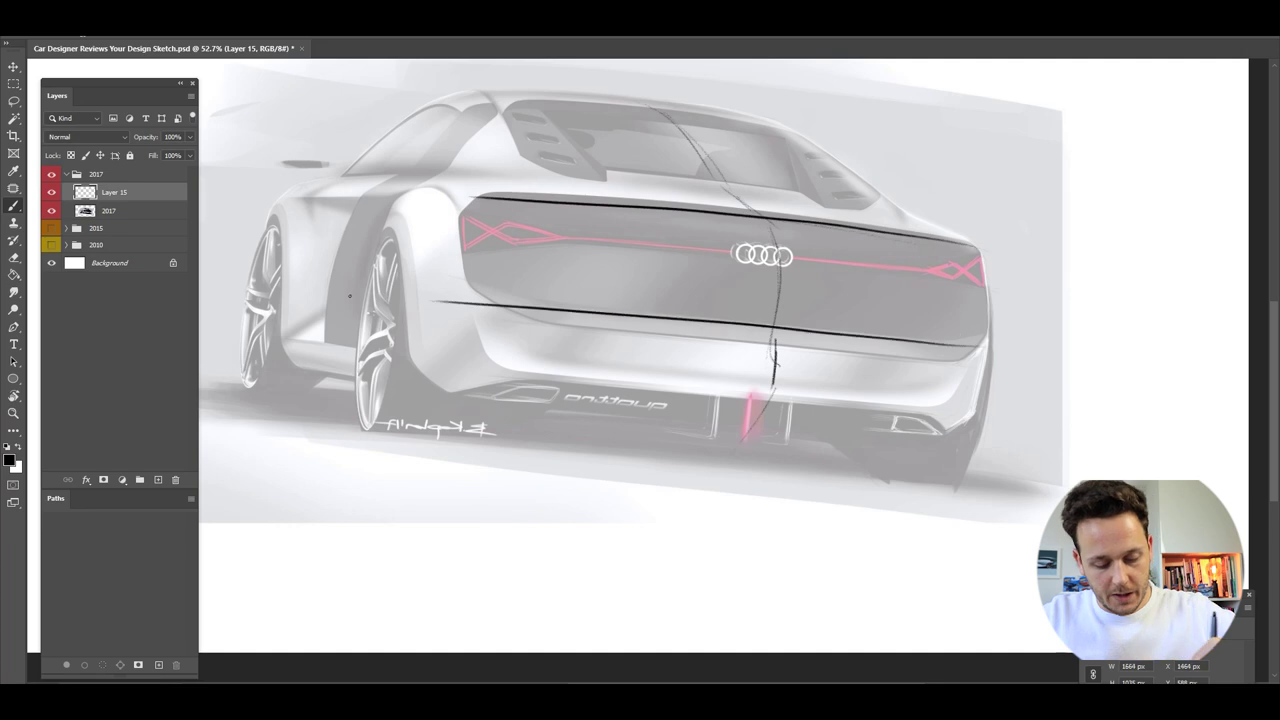
{"action": "left_click_drag", "start_coordinate": [980, 366], "coordinate": [460, 324]}
{"action": "left_click_drag", "start_coordinate": [976, 412], "coordinate": [446, 362]}
{"action": "left_click_drag", "start_coordinate": [984, 366], "coordinate": [476, 314]}
{"action": "left_click_drag", "start_coordinate": [972, 346], "coordinate": [496, 290]}
{"action": "mouse_move", "coordinate": [940, 241]}
{"action": "left_mouse_down"}
{"action": "mouse_move", "coordinate": [865, 338]}
{"action": "mouse_move", "coordinate": [762, 216]}
{"action": "mouse_move", "coordinate": [558, 220]}
{"action": "mouse_move", "coordinate": [546, 318]}
{"action": "left_mouse_up"}
{"action": "key", "text": "ctrl+z"}
{"action": "key", "text": "ctrl+z"}
{"action": "key", "text": "ctrl+z"}
{"action": "key", "text": "ctrl+z"}
{"action": "key", "text": "ctrl+z"}
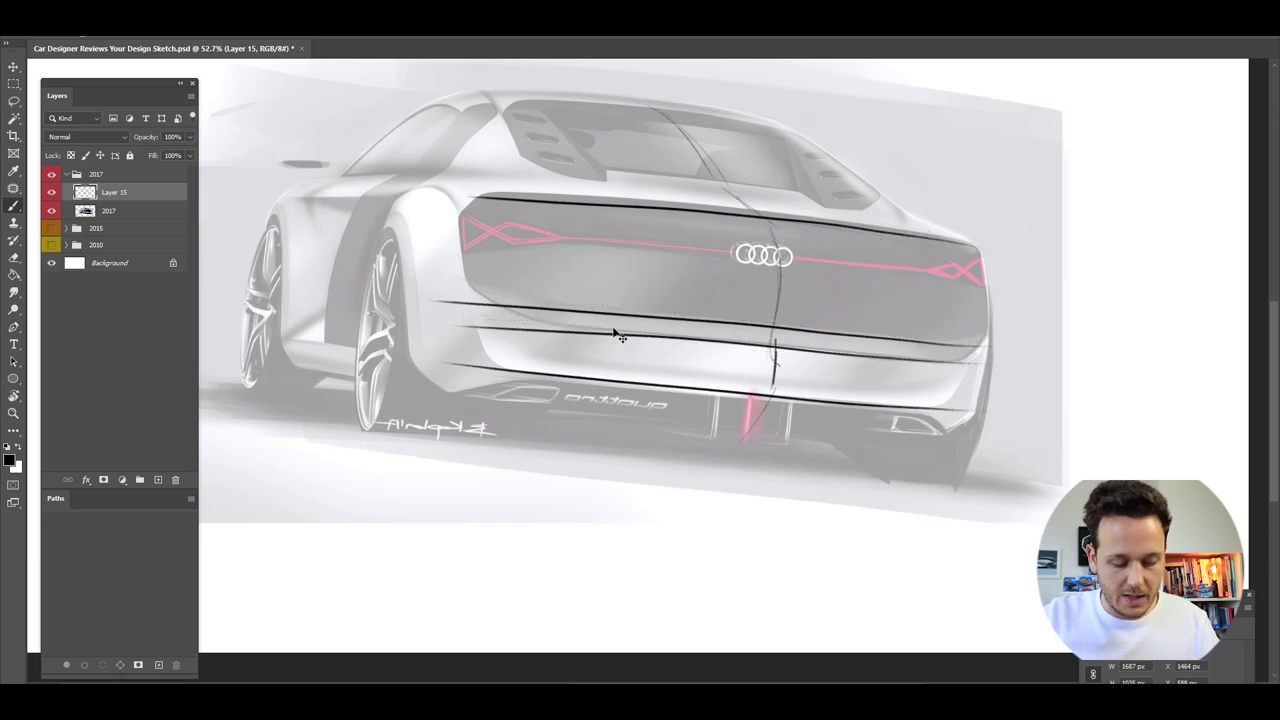
{"action": "key", "text": "ctrl+z"}
{"action": "key", "text": "ctrl+z"}
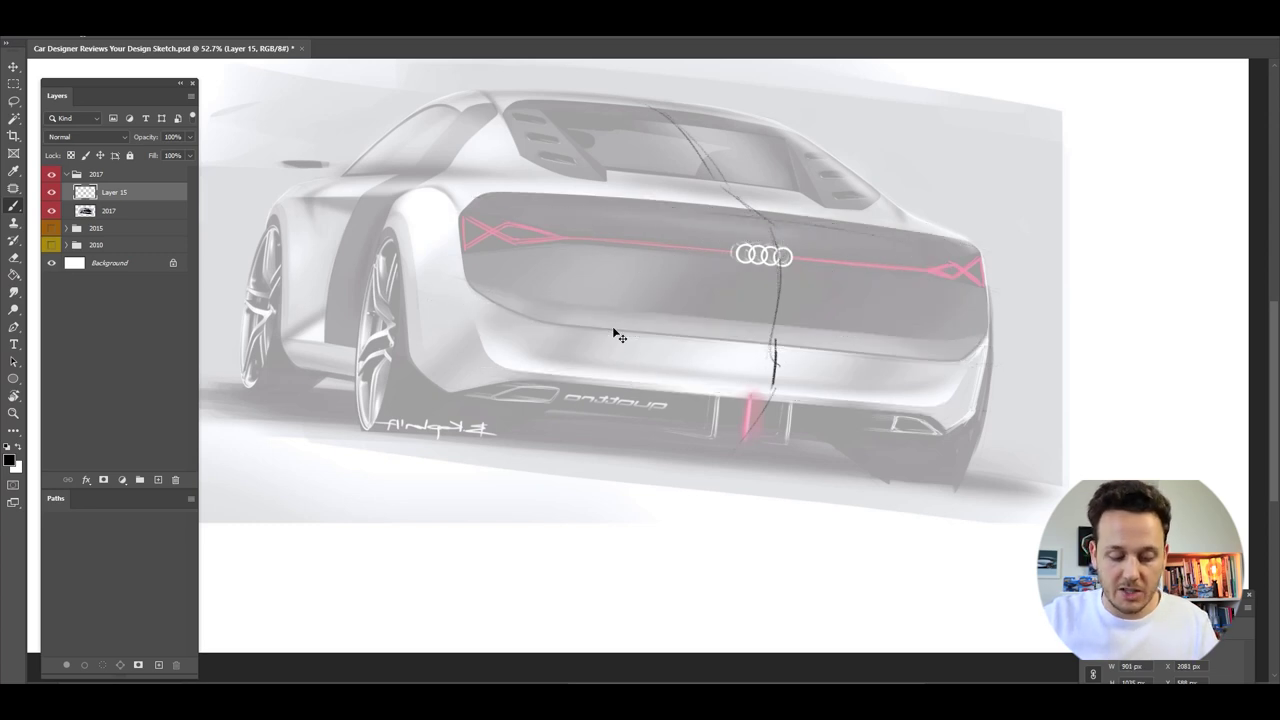
Undo the centreline's lower stroke and extend the line in black past the bumper to below the car
{"action": "key", "text": "ctrl+z"}
{"action": "key", "text": "ctrl+space"}
{"action": "mouse_move", "coordinate": [532, 306]}
{"action": "left_mouse_down"}
{"action": "mouse_move", "coordinate": [420, 308]}
{"action": "mouse_move", "coordinate": [498, 315]}
{"action": "left_mouse_up"}
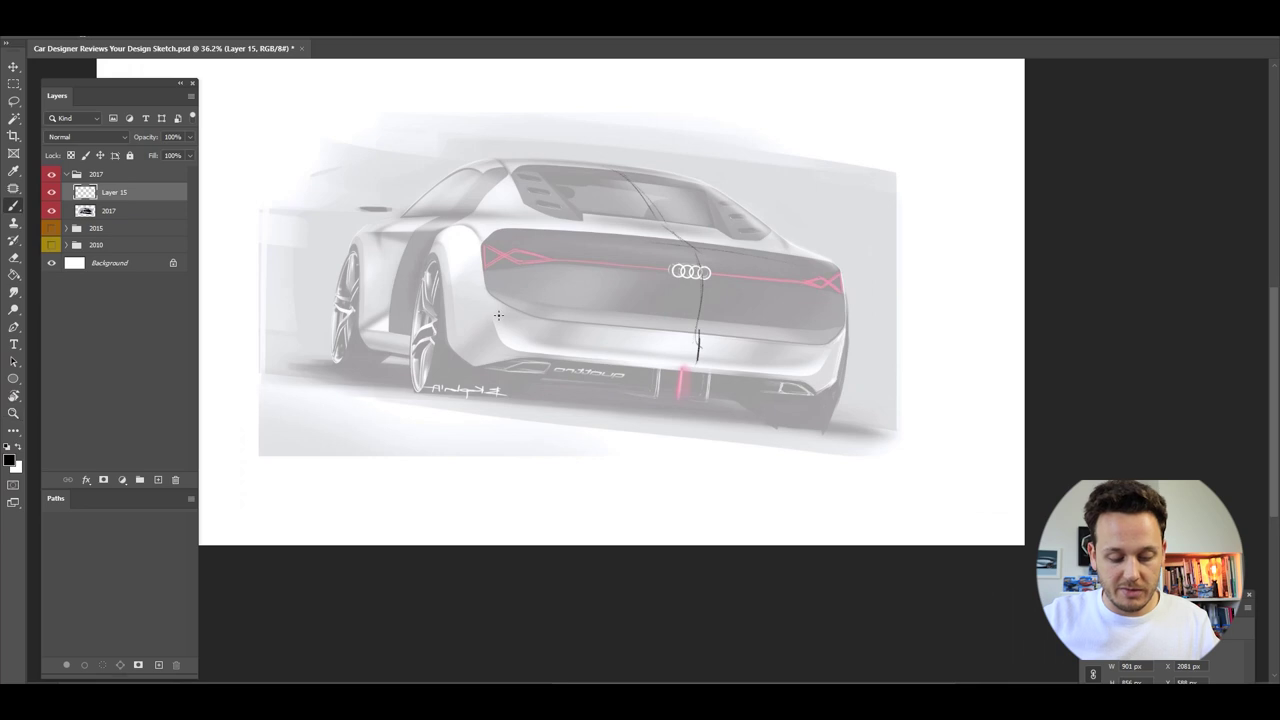
{"action": "scroll", "coordinate": [498, 315], "scroll_direction": "up", "scroll_amount": 2}
{"action": "key", "text": "ctrl+shift+z"}
{"action": "key", "text": "ctrl+shift+z"}
{"action": "key", "text": "z"}
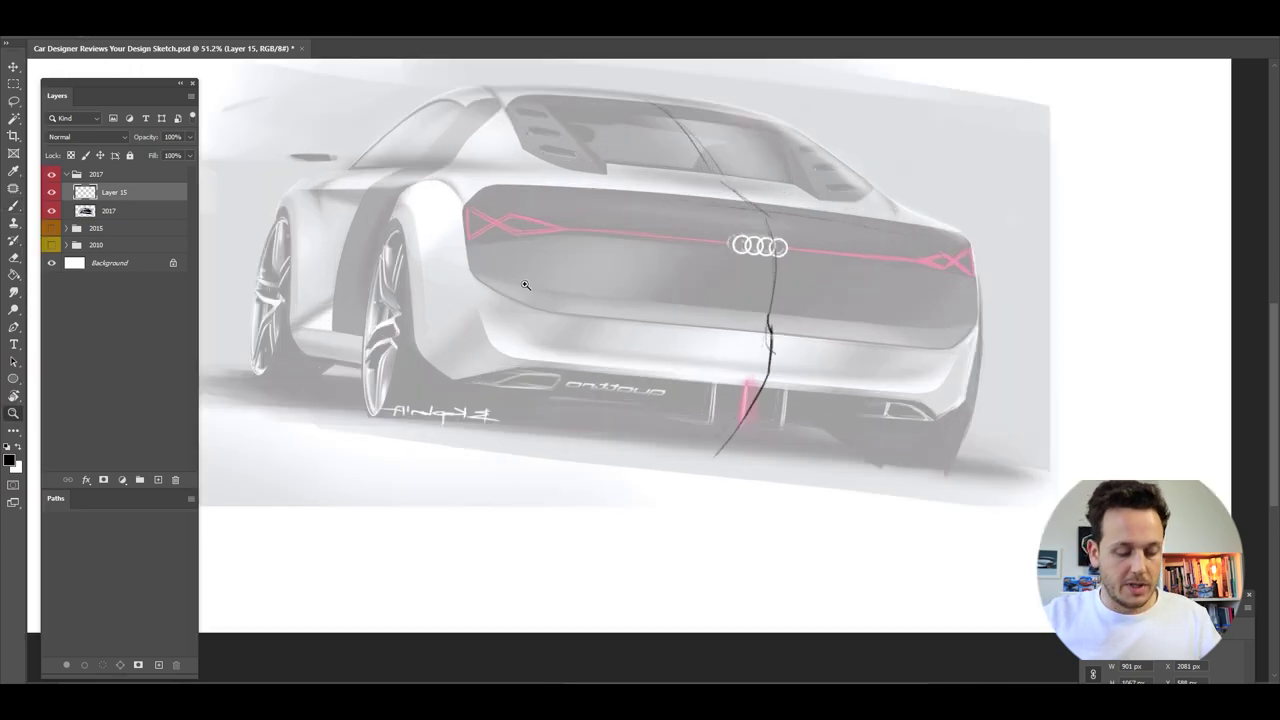
{"action": "scroll", "coordinate": [500, 284], "scroll_direction": "down", "scroll_amount": 3}
{"action": "key", "text": "b"}
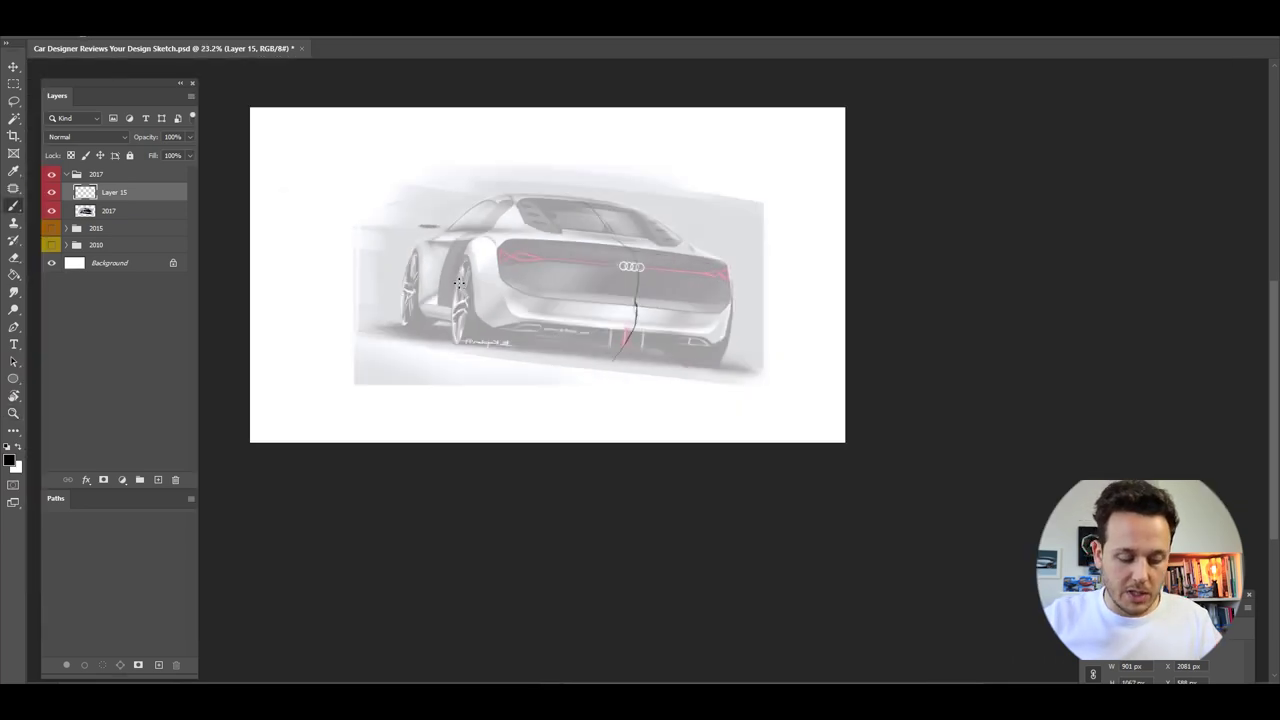
{"action": "scroll", "coordinate": [459, 283], "scroll_direction": "up", "scroll_amount": 3}
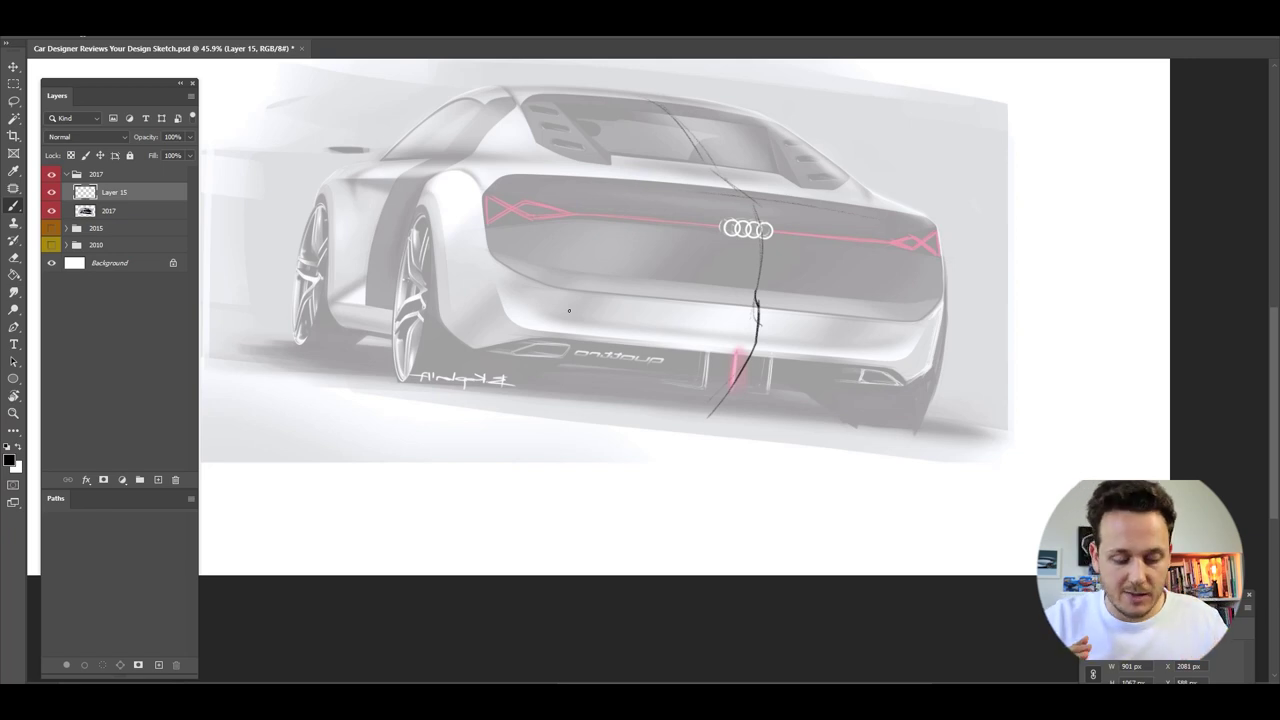
Try sketching long perspective lines across the upper and lower edges of the rear bumper
{"action": "scroll", "coordinate": [511, 313], "scroll_direction": "down", "scroll_amount": 1}
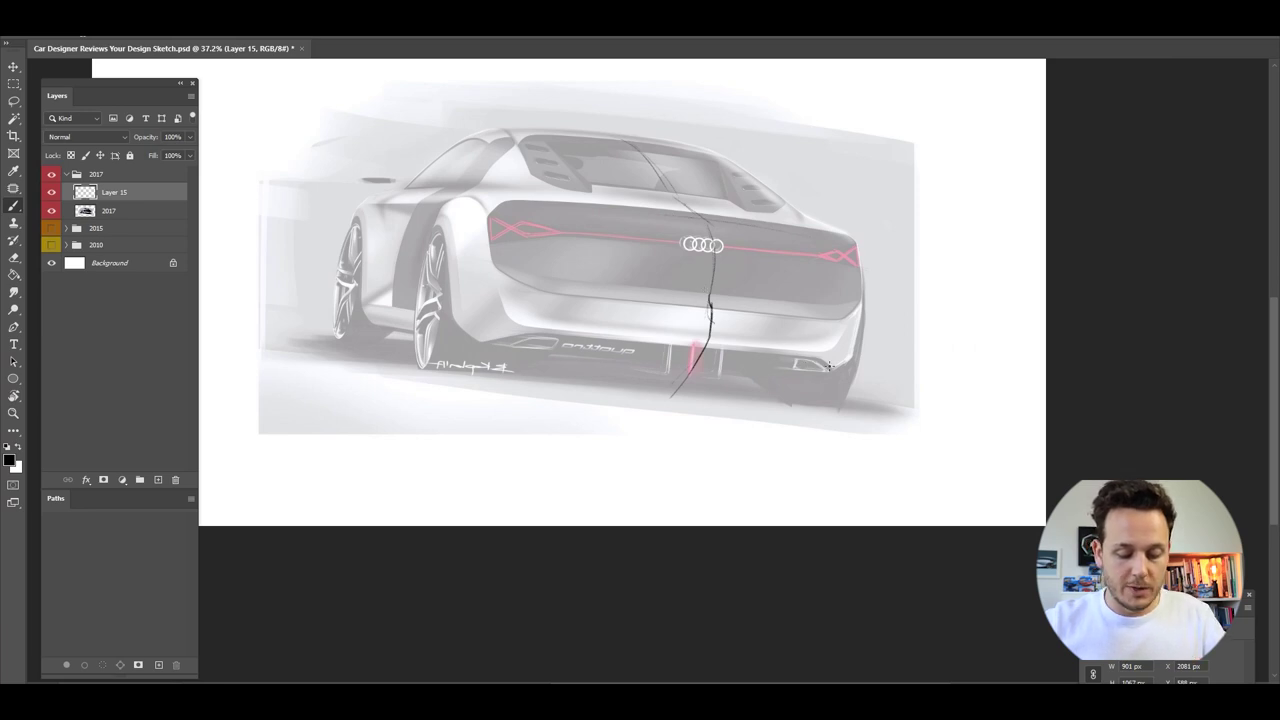
{"action": "left_click_drag", "start_coordinate": [855, 352], "coordinate": [496, 317]}
{"action": "left_click_drag", "start_coordinate": [830, 350], "coordinate": [569, 330]}
{"action": "left_click_drag", "start_coordinate": [569, 330], "coordinate": [702, 339]}
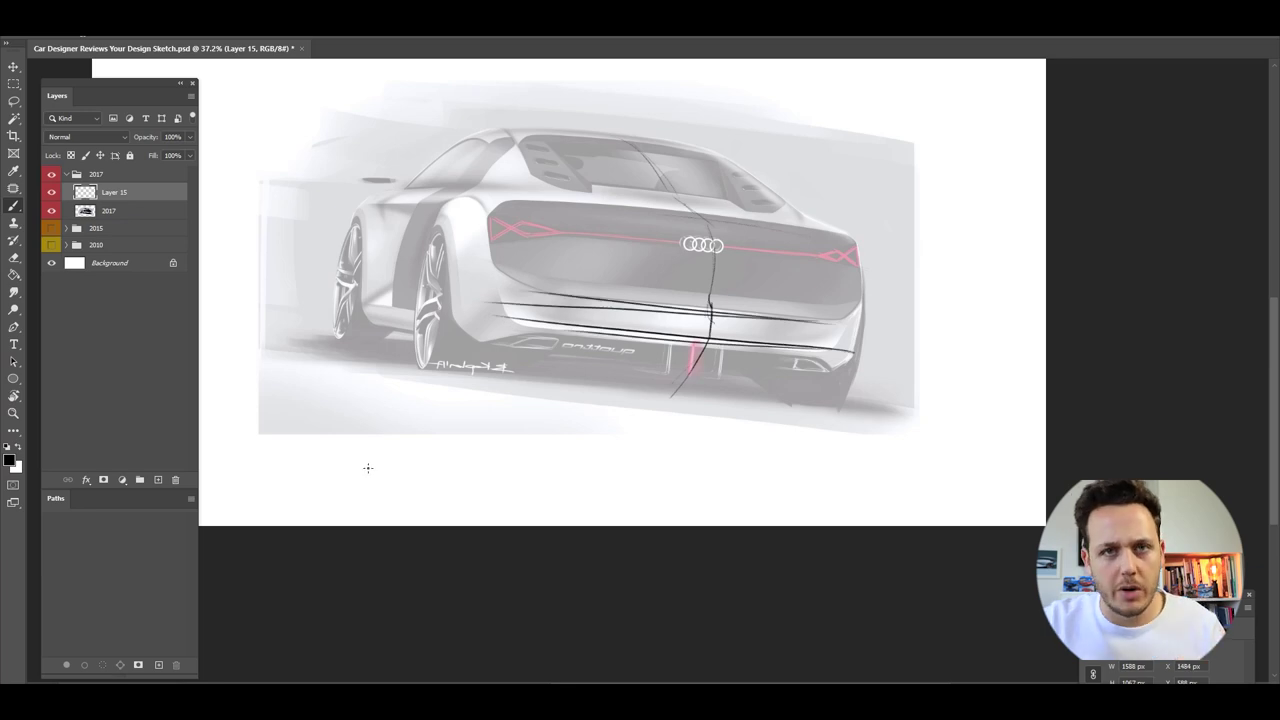
{"action": "key", "text": "ctrl+z"}
{"action": "key", "text": "ctrl+z"}
Try a vertical zigzag over the rear panel beside the centreline, with short curved strokes below it
{"action": "scroll", "coordinate": [511, 209], "scroll_direction": "up", "scroll_amount": 1}
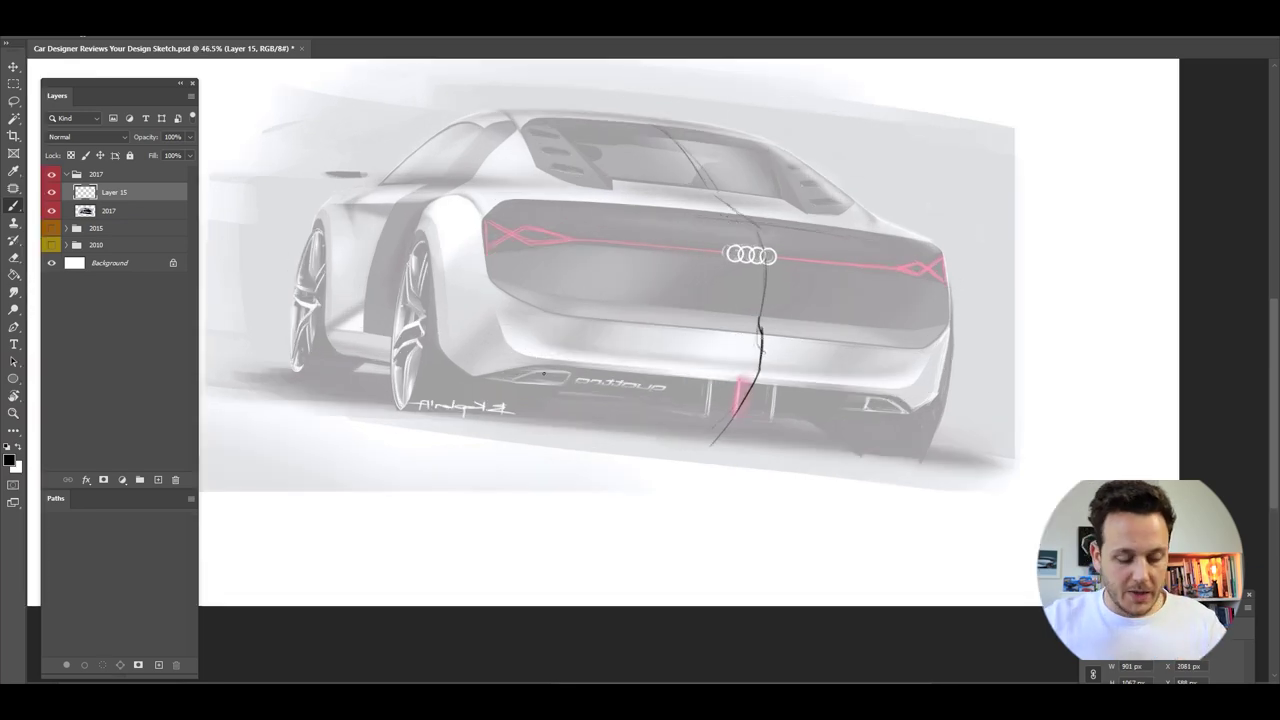
{"action": "scroll", "coordinate": [520, 291], "scroll_direction": "down", "scroll_amount": 1}
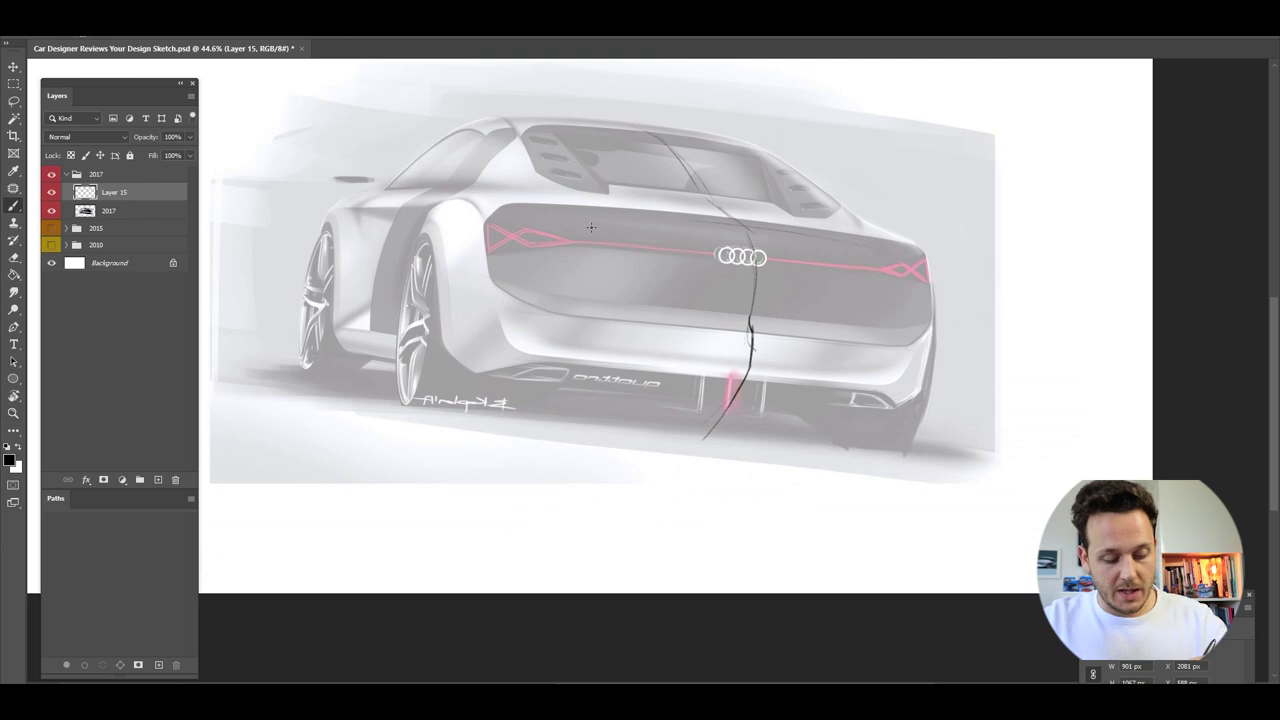
{"action": "mouse_move", "coordinate": [737, 225]}
{"action": "left_mouse_down"}
{"action": "mouse_move", "coordinate": [740, 335]}
{"action": "mouse_move", "coordinate": [668, 200]}
{"action": "mouse_move", "coordinate": [660, 285]}
{"action": "left_mouse_up"}
{"action": "mouse_move", "coordinate": [733, 340]}
{"action": "left_mouse_down"}
{"action": "mouse_move", "coordinate": [705, 480]}
{"action": "mouse_move", "coordinate": [725, 445]}
{"action": "mouse_move", "coordinate": [718, 387]}
{"action": "mouse_move", "coordinate": [681, 408]}
{"action": "left_mouse_up"}
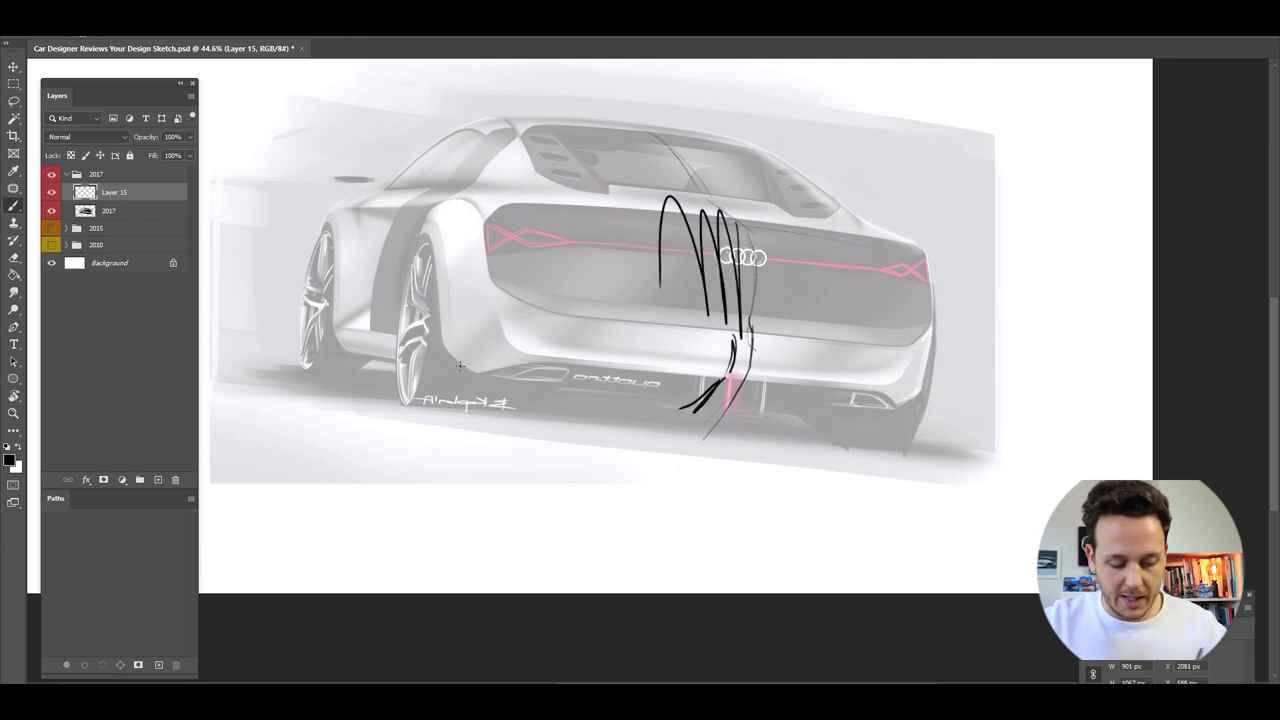
{"action": "key", "text": "ctrl+z"}
{"action": "key", "text": "ctrl+z"}
{"action": "key", "text": "ctrl+z"}
{"action": "key", "text": "ctrl+z"}
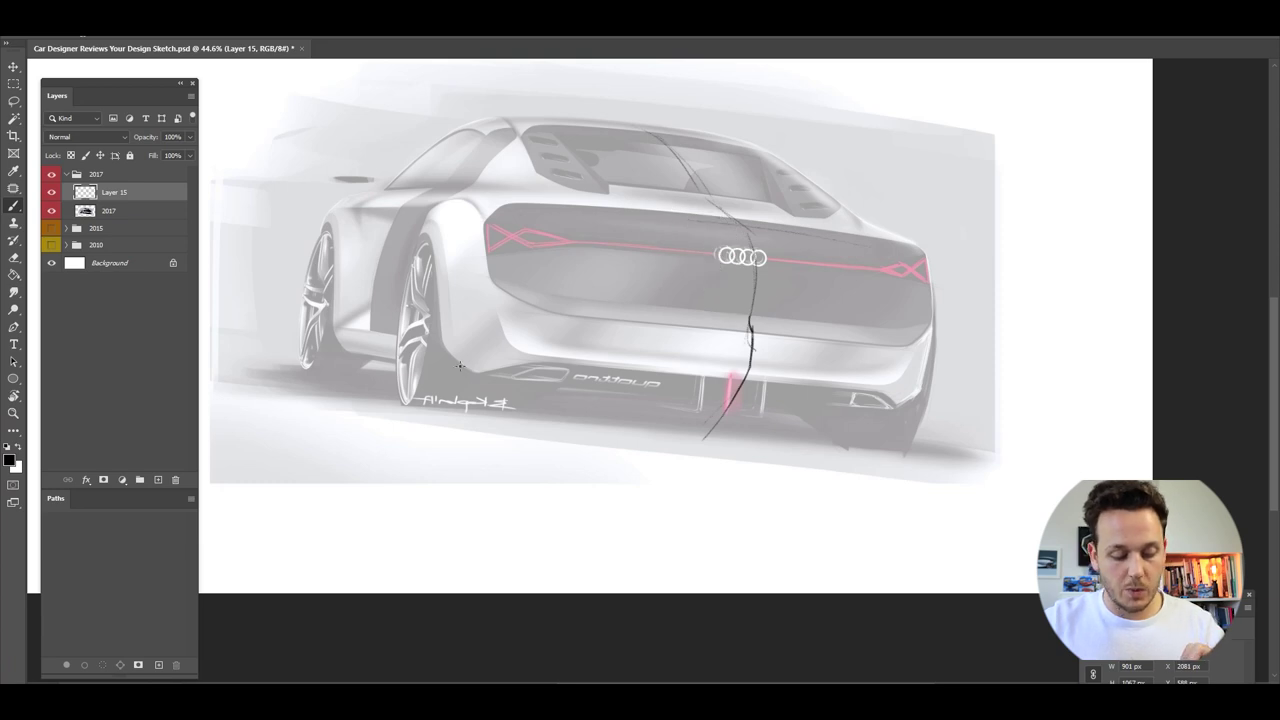
Sketch overlapping black lines in perspective across the full width of the dark rear panel, just below the light strip
{"action": "left_click_drag", "start_coordinate": [880, 298], "coordinate": [748, 283]}
{"action": "left_click_drag", "start_coordinate": [932, 303], "coordinate": [502, 262]}
{"action": "left_click_drag", "start_coordinate": [858, 297], "coordinate": [449, 265]}
{"action": "left_click_drag", "start_coordinate": [938, 297], "coordinate": [458, 260]}
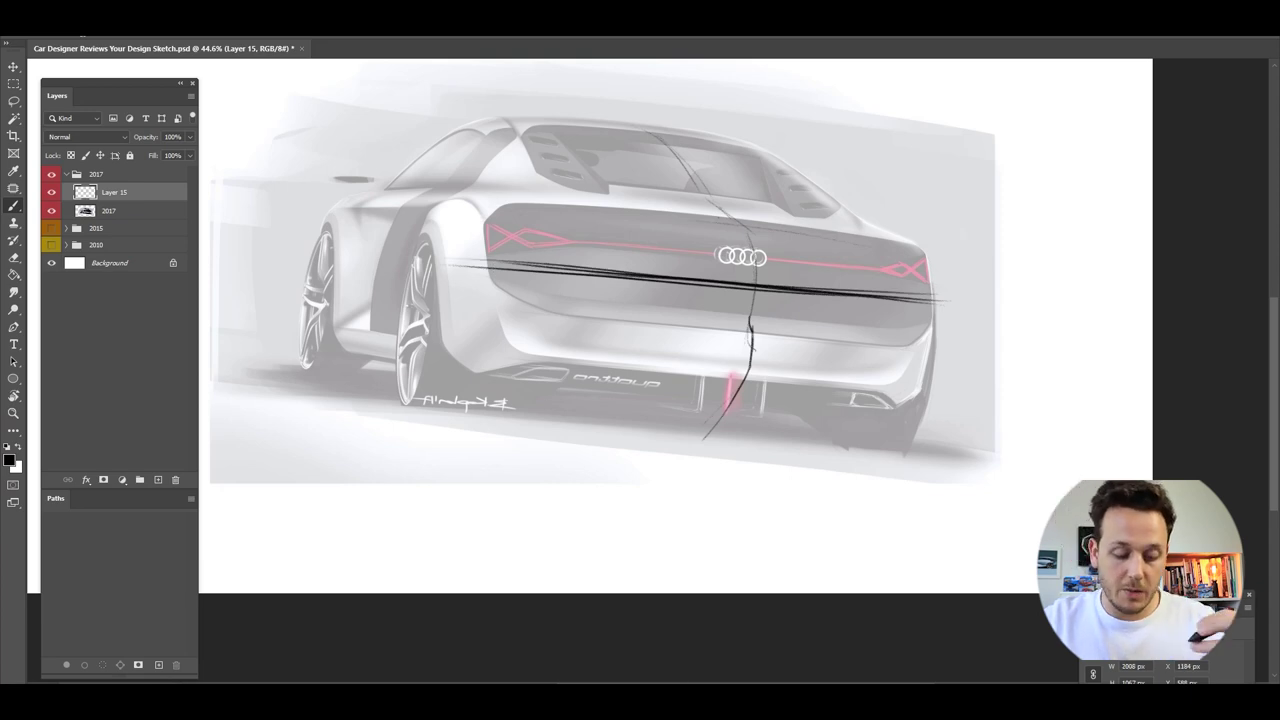
{"action": "left_click_drag", "start_coordinate": [534, 266], "coordinate": [478, 255]}
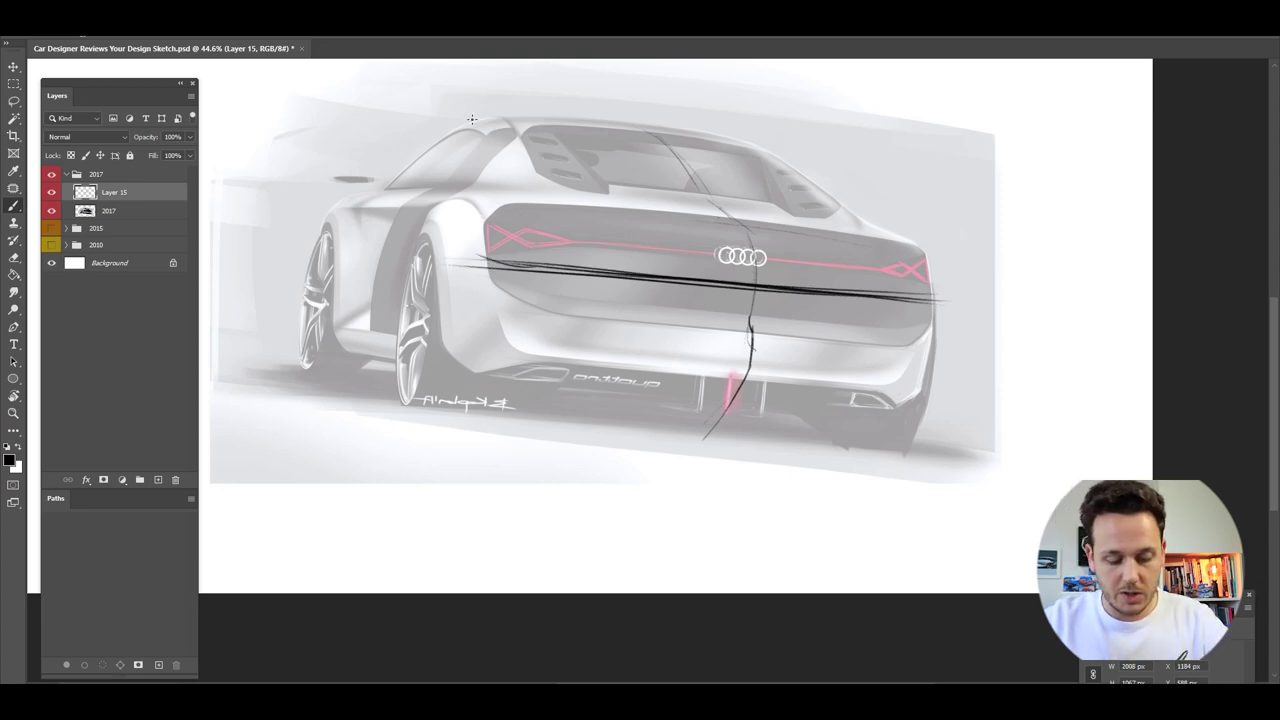
Sketch the upper edge of the rear light panel and close its two ends down to the lower line
{"action": "mouse_move", "coordinate": [931, 290]}
{"action": "left_mouse_down"}
{"action": "mouse_move", "coordinate": [923, 253]}
{"action": "mouse_move", "coordinate": [676, 210]}
{"action": "left_mouse_up"}
{"action": "mouse_move", "coordinate": [906, 240]}
{"action": "left_mouse_down"}
{"action": "mouse_move", "coordinate": [486, 202]}
{"action": "mouse_move", "coordinate": [524, 196]}
{"action": "left_mouse_up"}
{"action": "mouse_move", "coordinate": [796, 214]}
{"action": "left_mouse_down"}
{"action": "mouse_move", "coordinate": [498, 196]}
{"action": "mouse_move", "coordinate": [490, 260]}
{"action": "left_mouse_up"}
{"action": "left_click_drag", "start_coordinate": [930, 246], "coordinate": [540, 204]}
{"action": "left_click_drag", "start_coordinate": [684, 206], "coordinate": [544, 194]}
{"action": "left_click_drag", "start_coordinate": [910, 250], "coordinate": [614, 200]}
{"action": "left_click_drag", "start_coordinate": [560, 285], "coordinate": [545, 285]}
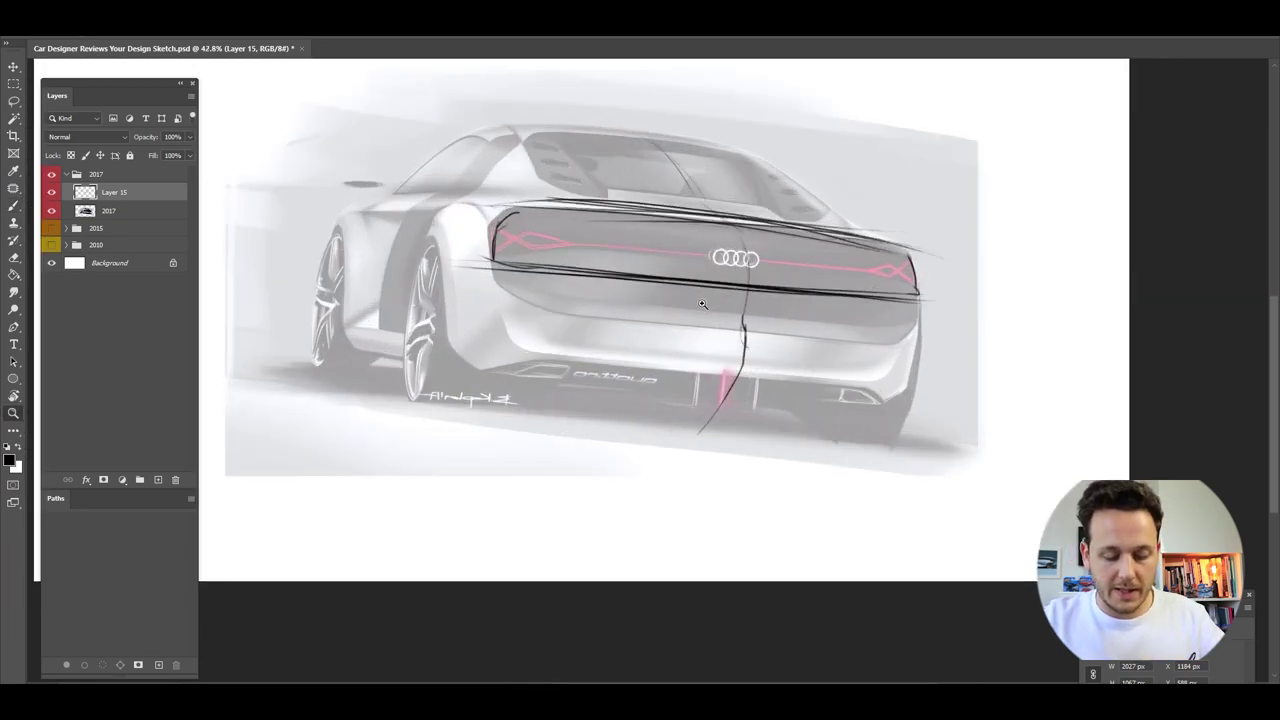
Sketch a slim spoiler lip beneath the rear panel's upper edge and short diagonal ends rising from its lower line
{"action": "left_click_drag", "start_coordinate": [703, 306], "coordinate": [760, 306]}
{"action": "left_click_drag", "start_coordinate": [953, 299], "coordinate": [833, 287]}
{"action": "mouse_move", "coordinate": [910, 270]}
{"action": "left_mouse_down"}
{"action": "mouse_move", "coordinate": [996, 302]}
{"action": "mouse_move", "coordinate": [954, 292]}
{"action": "left_mouse_up"}
{"action": "mouse_move", "coordinate": [556, 239]}
{"action": "left_mouse_down"}
{"action": "mouse_move", "coordinate": [519, 264]}
{"action": "mouse_move", "coordinate": [406, 256]}
{"action": "left_mouse_up"}
{"action": "mouse_move", "coordinate": [422, 206]}
{"action": "left_mouse_down"}
{"action": "mouse_move", "coordinate": [480, 184]}
{"action": "mouse_move", "coordinate": [843, 213]}
{"action": "mouse_move", "coordinate": [803, 221]}
{"action": "left_mouse_up"}
{"action": "mouse_move", "coordinate": [637, 185]}
{"action": "left_mouse_down"}
{"action": "mouse_move", "coordinate": [668, 203]}
{"action": "mouse_move", "coordinate": [826, 215]}
{"action": "mouse_move", "coordinate": [804, 221]}
{"action": "left_mouse_up"}
{"action": "left_click_drag", "start_coordinate": [597, 313], "coordinate": [570, 300]}
{"action": "left_click_drag", "start_coordinate": [844, 290], "coordinate": [566, 274]}
{"action": "left_click_drag", "start_coordinate": [804, 290], "coordinate": [496, 266]}
{"action": "scroll", "coordinate": [431, 302], "scroll_direction": "down", "scroll_amount": 3}
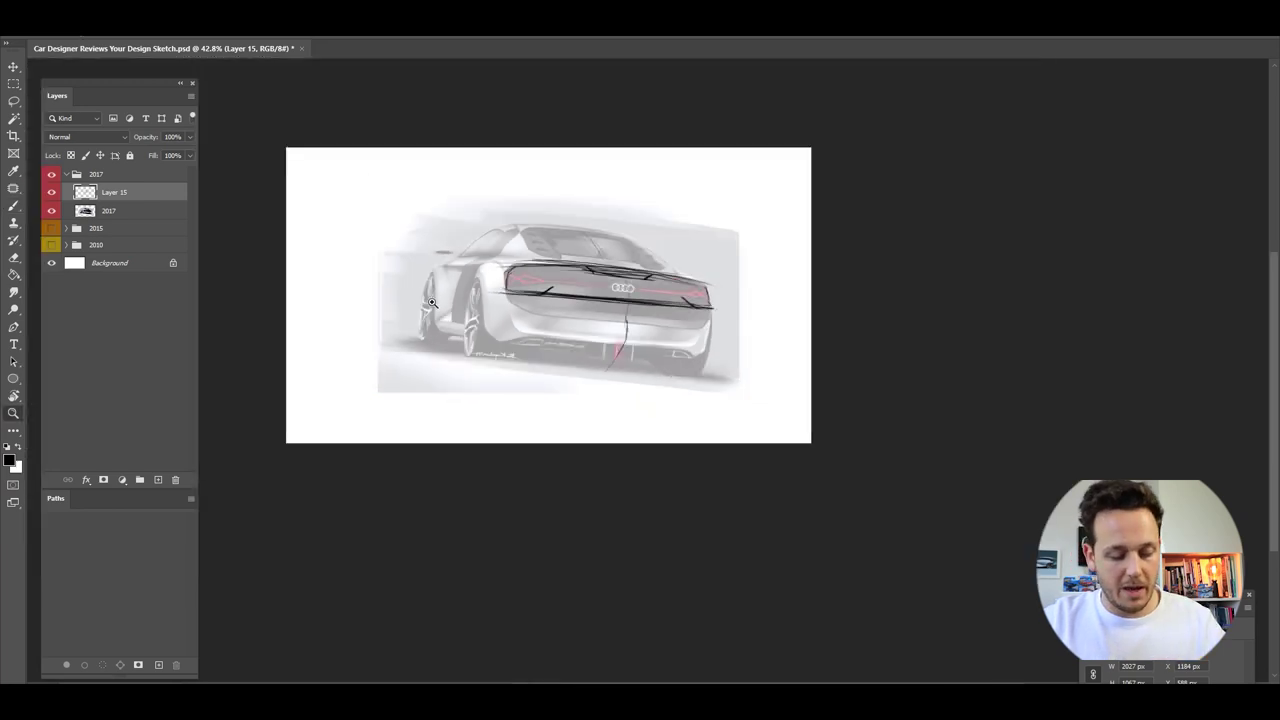
Outline both exhaust outlets in heavy black, with light perspective guide lines linking them across the bumper
{"action": "scroll", "coordinate": [431, 302], "scroll_direction": "up", "scroll_amount": 2}
{"action": "left_click_drag", "start_coordinate": [497, 341], "coordinate": [612, 364]}
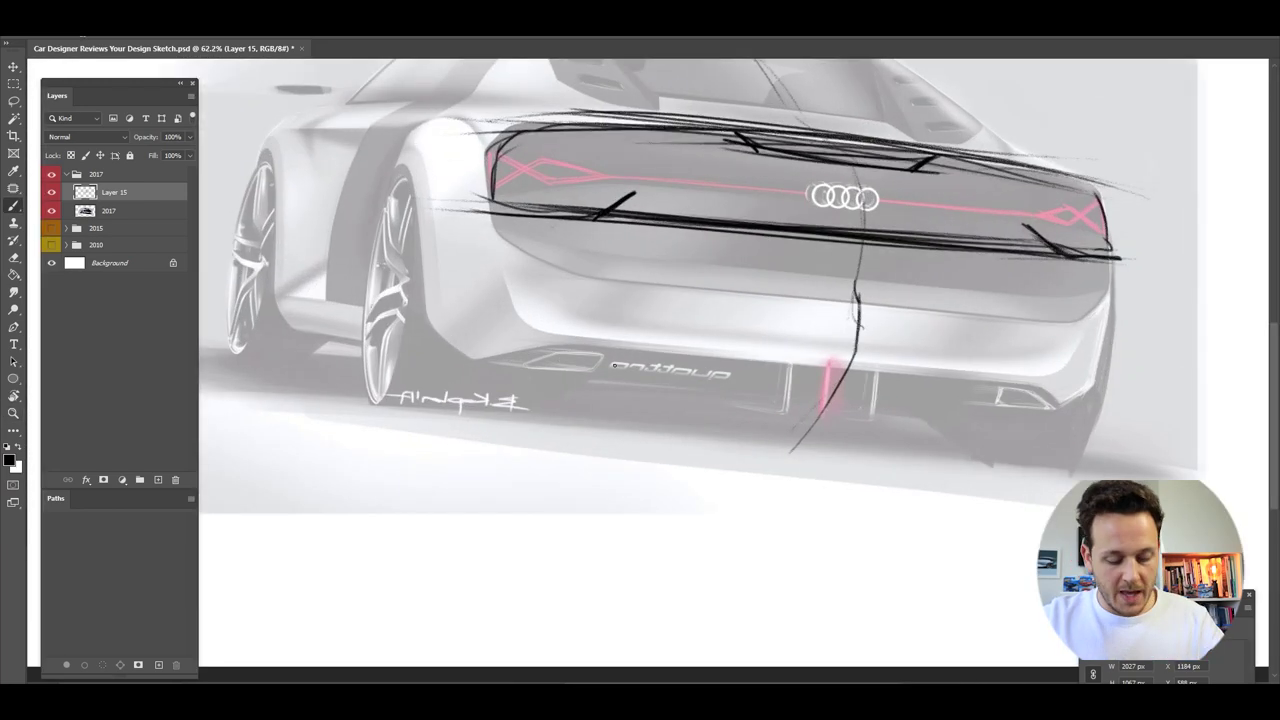
{"action": "left_click_drag", "start_coordinate": [590, 371], "coordinate": [512, 366]}
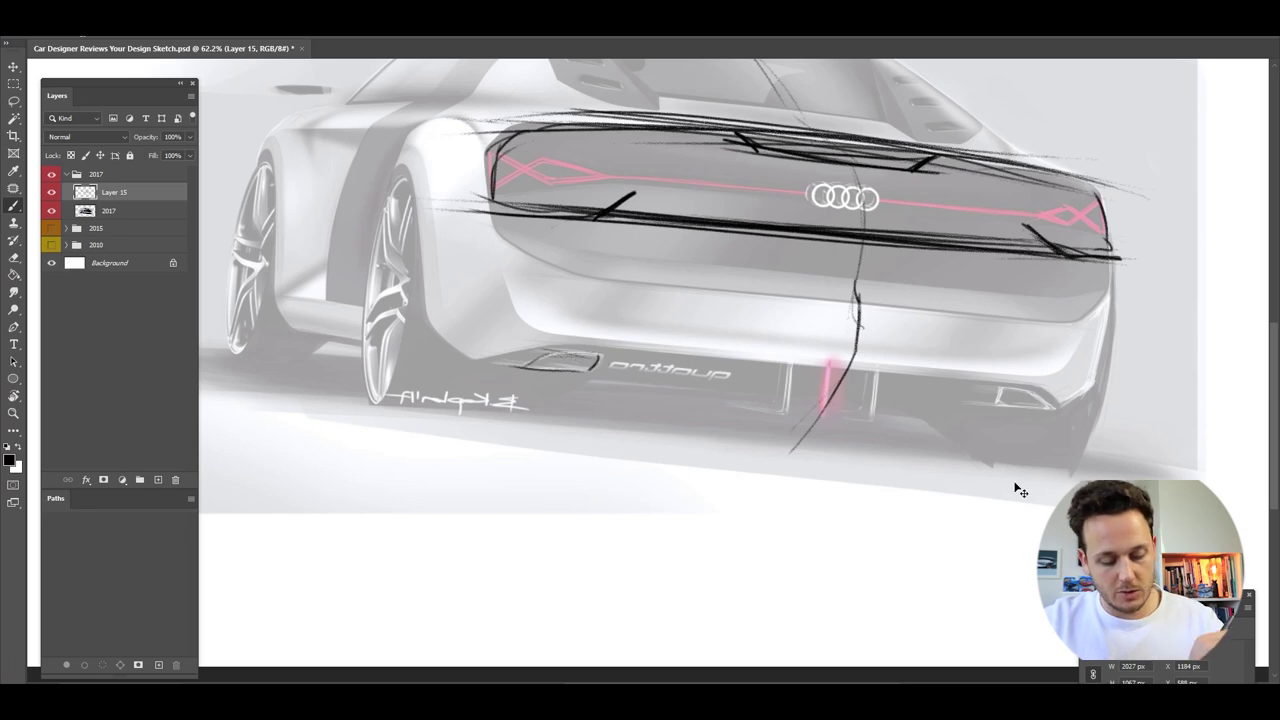
{"action": "left_click_drag", "start_coordinate": [600, 372], "coordinate": [546, 328]}
{"action": "mouse_move", "coordinate": [507, 370]}
{"action": "left_mouse_down"}
{"action": "mouse_move", "coordinate": [613, 338]}
{"action": "mouse_move", "coordinate": [518, 332]}
{"action": "mouse_move", "coordinate": [562, 376]}
{"action": "left_mouse_up"}
{"action": "mouse_move", "coordinate": [530, 308]}
{"action": "left_mouse_down"}
{"action": "mouse_move", "coordinate": [1080, 355]}
{"action": "mouse_move", "coordinate": [1000, 404]}
{"action": "left_mouse_up"}
{"action": "mouse_move", "coordinate": [1000, 404]}
{"action": "left_mouse_down"}
{"action": "mouse_move", "coordinate": [1046, 370]}
{"action": "mouse_move", "coordinate": [1014, 406]}
{"action": "mouse_move", "coordinate": [1032, 409]}
{"action": "left_mouse_up"}
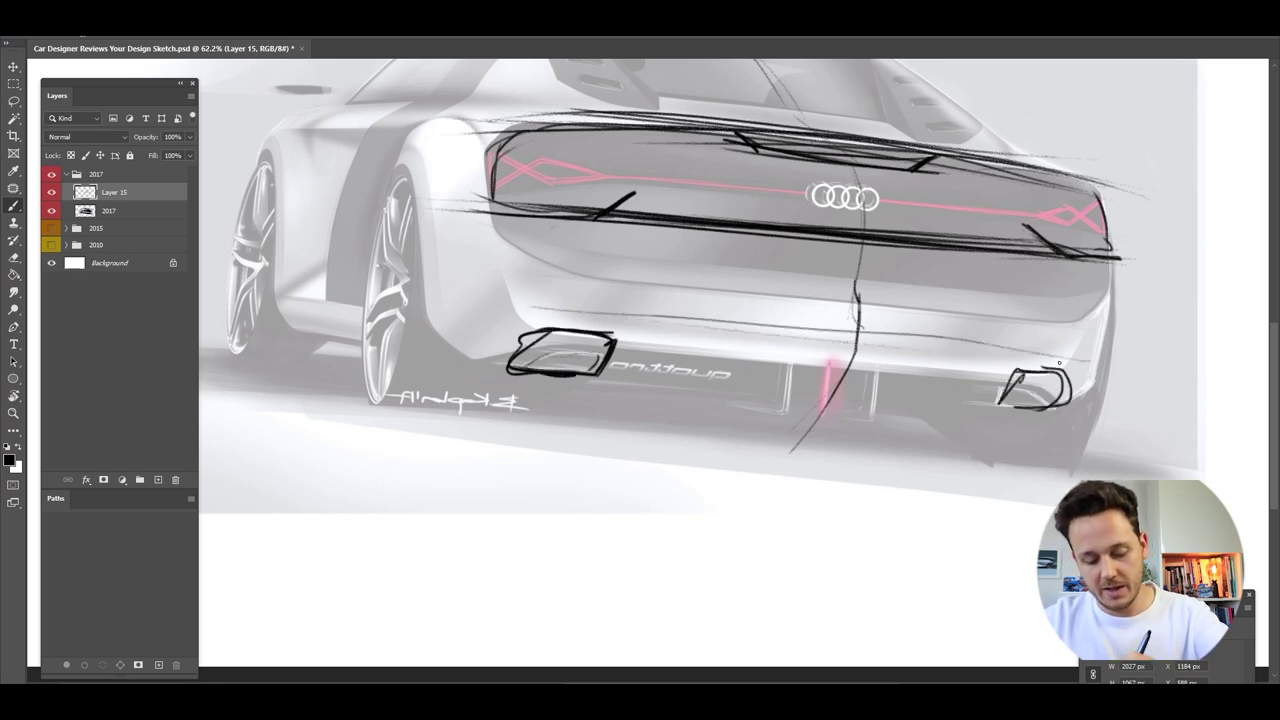
Sketch the upper edge of the lower bumper cut-out and its diagonal running down towards the near rear wheel
{"action": "left_click_drag", "start_coordinate": [1093, 362], "coordinate": [600, 323]}
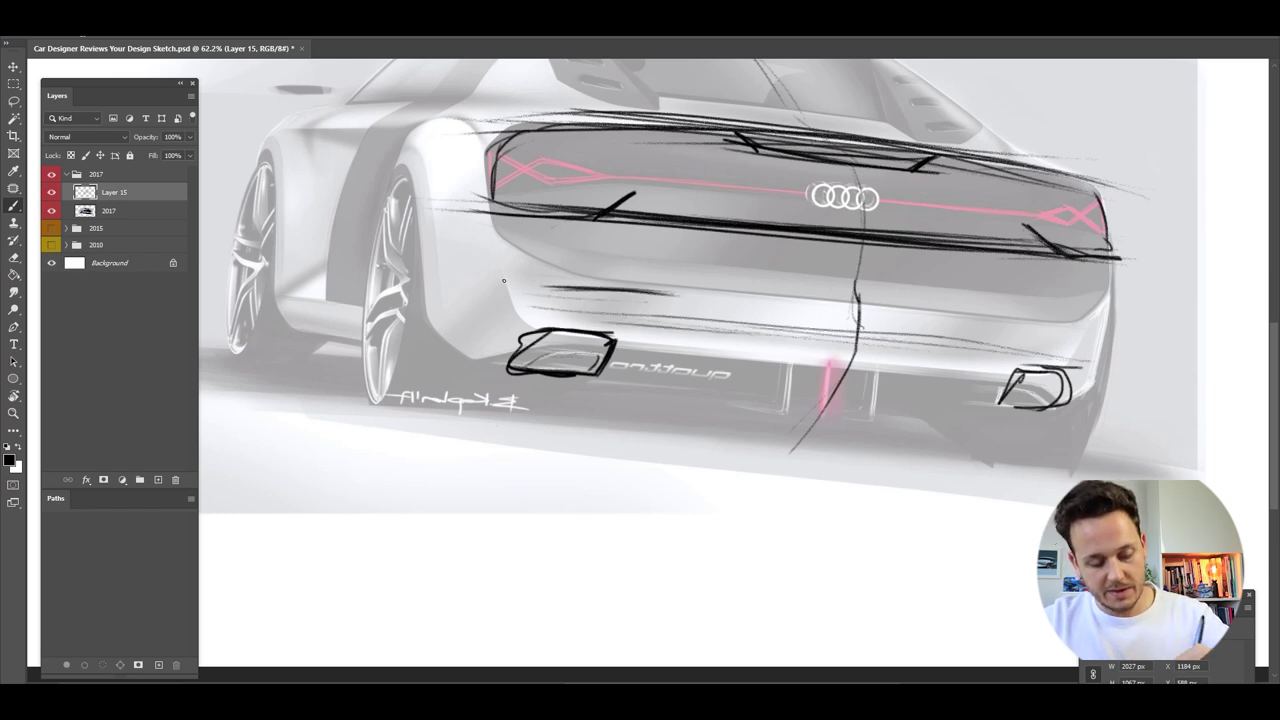
{"action": "mouse_move", "coordinate": [698, 290]}
{"action": "left_mouse_down"}
{"action": "mouse_move", "coordinate": [517, 285]}
{"action": "mouse_move", "coordinate": [617, 274]}
{"action": "mouse_move", "coordinate": [524, 278]}
{"action": "left_mouse_up"}
{"action": "left_click_drag", "start_coordinate": [608, 278], "coordinate": [440, 352]}
{"action": "left_click_drag", "start_coordinate": [548, 289], "coordinate": [448, 358]}
{"action": "mouse_move", "coordinate": [452, 355]}
{"action": "left_mouse_down"}
{"action": "mouse_move", "coordinate": [576, 278]}
{"action": "mouse_move", "coordinate": [530, 291]}
{"action": "left_mouse_up"}
Draw the dipping centre edge of the lower bumper and close the cut-out around the far exhaust
{"action": "mouse_move", "coordinate": [526, 287]}
{"action": "left_mouse_down"}
{"action": "mouse_move", "coordinate": [656, 283]}
{"action": "mouse_move", "coordinate": [700, 336]}
{"action": "mouse_move", "coordinate": [920, 360]}
{"action": "left_mouse_up"}
{"action": "left_click_drag", "start_coordinate": [700, 340], "coordinate": [953, 362]}
{"action": "mouse_move", "coordinate": [762, 342]}
{"action": "left_mouse_down"}
{"action": "mouse_move", "coordinate": [952, 362]}
{"action": "mouse_move", "coordinate": [988, 325]}
{"action": "left_mouse_up"}
{"action": "mouse_move", "coordinate": [988, 330]}
{"action": "left_mouse_down"}
{"action": "mouse_move", "coordinate": [971, 353]}
{"action": "mouse_move", "coordinate": [1066, 320]}
{"action": "mouse_move", "coordinate": [1096, 330]}
{"action": "mouse_move", "coordinate": [1100, 404]}
{"action": "left_mouse_up"}
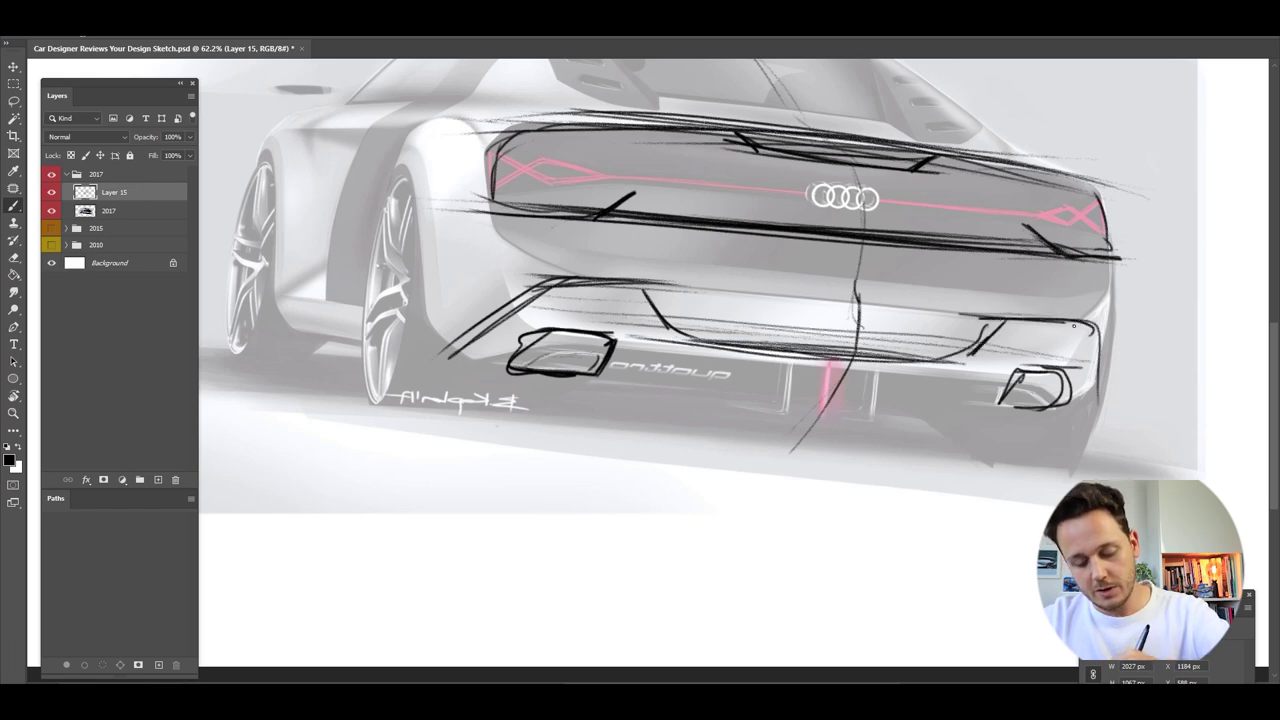
{"action": "left_click_drag", "start_coordinate": [1068, 334], "coordinate": [1094, 406]}
{"action": "left_click_drag", "start_coordinate": [930, 314], "coordinate": [1090, 326]}
Reinforce the central bumper recess, its slanted sides and the cut-out's upper edge with heavier strokes
{"action": "mouse_move", "coordinate": [964, 332]}
{"action": "left_mouse_down"}
{"action": "mouse_move", "coordinate": [1084, 326]}
{"action": "mouse_move", "coordinate": [986, 346]}
{"action": "left_mouse_up"}
{"action": "mouse_move", "coordinate": [1018, 326]}
{"action": "left_mouse_down"}
{"action": "mouse_move", "coordinate": [975, 355]}
{"action": "mouse_move", "coordinate": [780, 350]}
{"action": "left_mouse_up"}
{"action": "left_click_drag", "start_coordinate": [932, 358], "coordinate": [634, 337]}
{"action": "left_click_drag", "start_coordinate": [641, 291], "coordinate": [686, 339]}
{"action": "left_click_drag", "start_coordinate": [746, 297], "coordinate": [540, 277]}
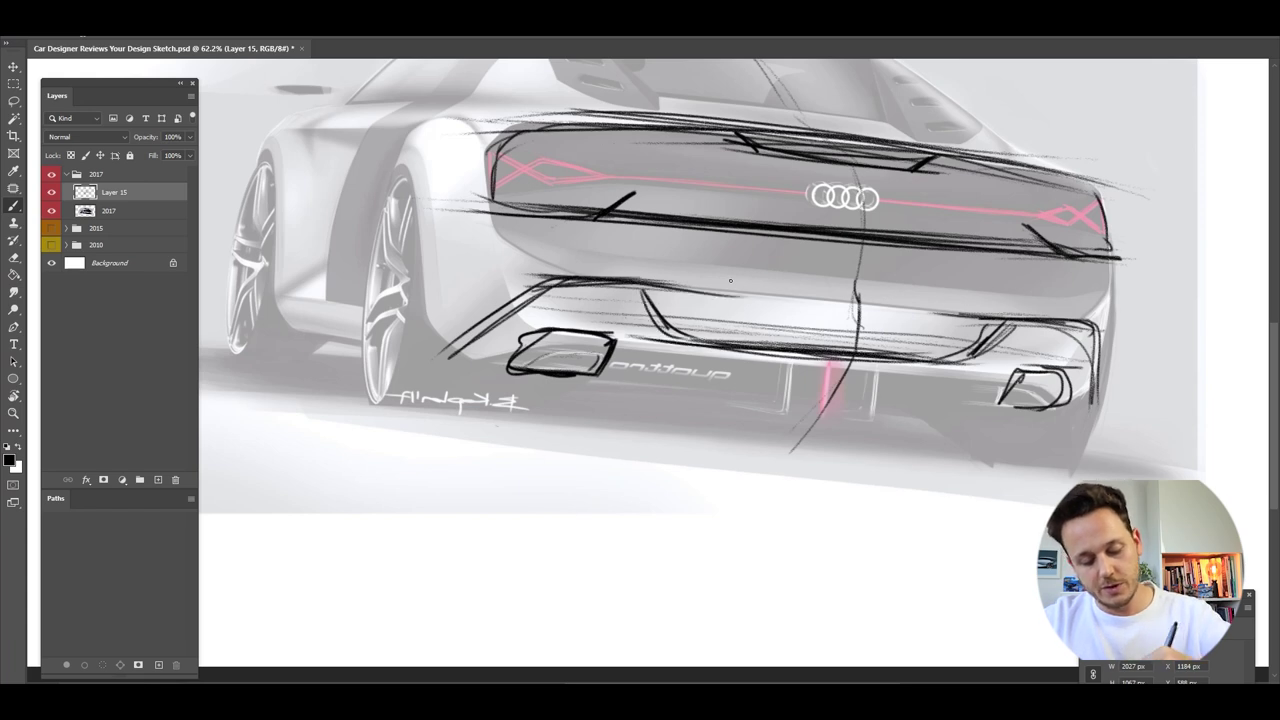
Sketch the slanted diffuser fins and central fog light in the lower bumper, with a pointed wedge shape on either side
{"action": "left_click_drag", "start_coordinate": [808, 336], "coordinate": [780, 412]}
{"action": "left_click_drag", "start_coordinate": [896, 346], "coordinate": [870, 416]}
{"action": "mouse_move", "coordinate": [894, 344]}
{"action": "left_mouse_down"}
{"action": "mouse_move", "coordinate": [866, 414]}
{"action": "mouse_move", "coordinate": [844, 369]}
{"action": "left_mouse_up"}
{"action": "left_click_drag", "start_coordinate": [670, 397], "coordinate": [786, 412]}
{"action": "left_click_drag", "start_coordinate": [774, 358], "coordinate": [670, 396]}
{"action": "left_click_drag", "start_coordinate": [812, 416], "coordinate": [884, 416]}
{"action": "left_click_drag", "start_coordinate": [1014, 402], "coordinate": [990, 412]}
{"action": "left_click_drag", "start_coordinate": [1000, 400], "coordinate": [900, 398]}
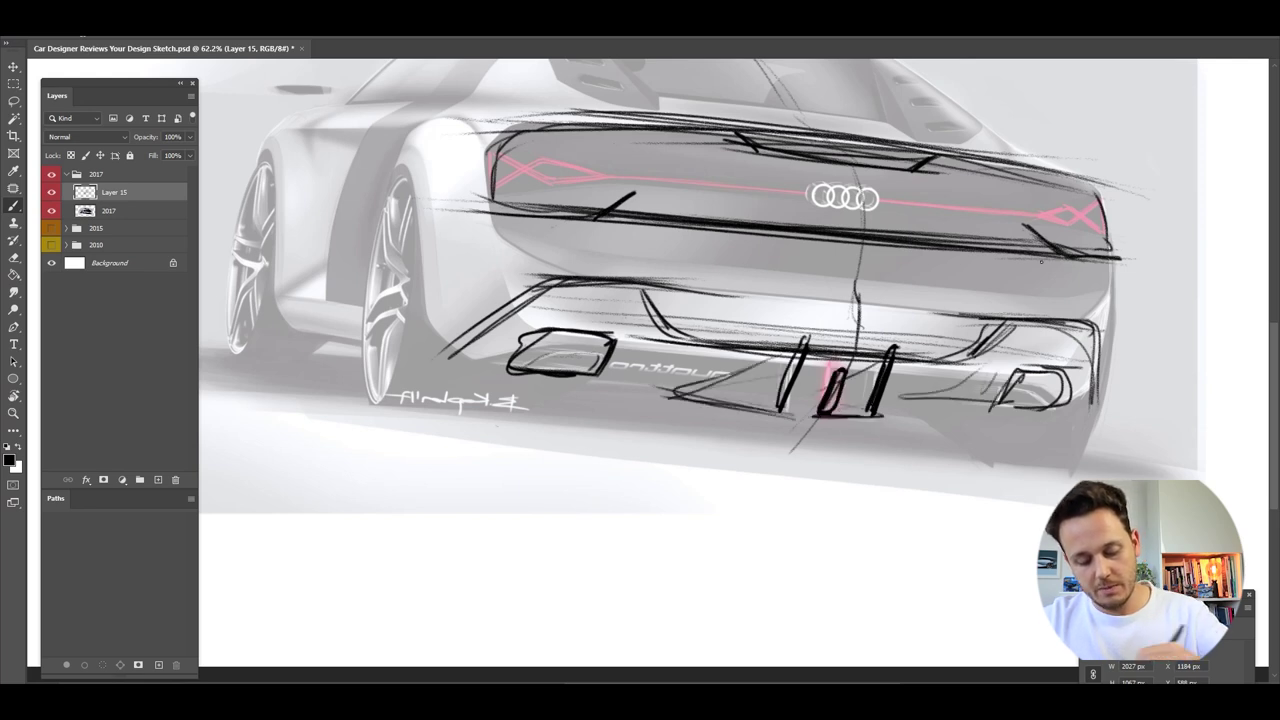
Trace the near rear wheel arch down to the bumper diagonal and sketch the curved shoulder above the wheel
{"action": "key", "text": "z"}
{"action": "mouse_move", "coordinate": [560, 318]}
{"action": "left_mouse_down"}
{"action": "mouse_move", "coordinate": [276, 305]}
{"action": "mouse_move", "coordinate": [533, 298]}
{"action": "mouse_move", "coordinate": [473, 290]}
{"action": "left_mouse_up"}
{"action": "key", "text": "z"}
{"action": "left_click_drag", "start_coordinate": [540, 322], "coordinate": [468, 326]}
{"action": "key", "text": "z"}
{"action": "key", "text": "b"}
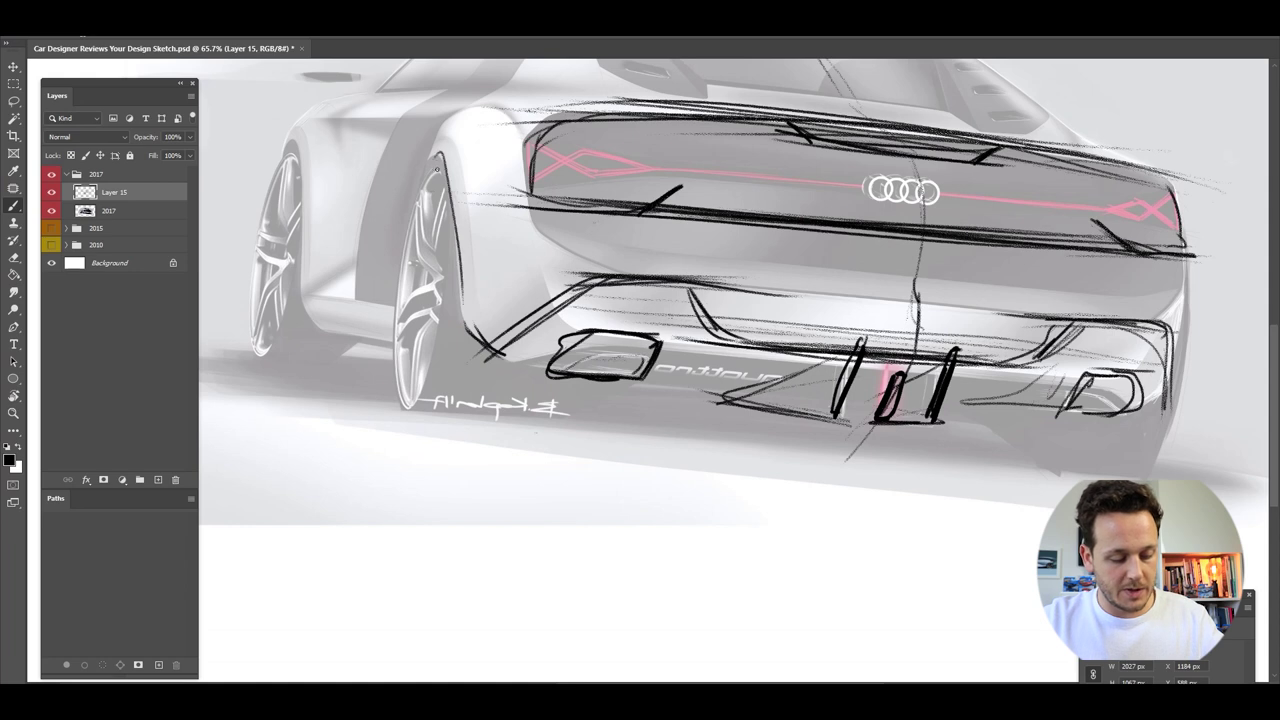
{"action": "left_click_drag", "start_coordinate": [472, 184], "coordinate": [490, 305]}
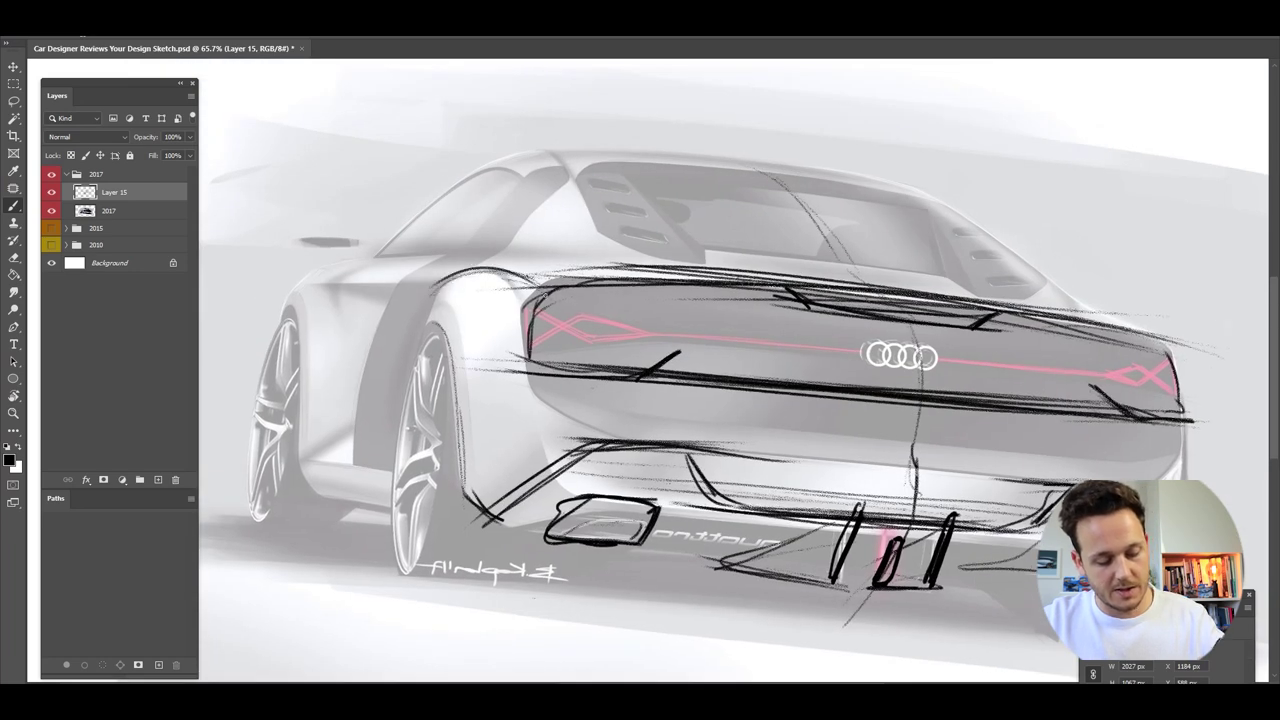
Sketch the near roof pillar's curve and outline the louvred panel beside the rear window
{"action": "mouse_move", "coordinate": [625, 255]}
{"action": "left_mouse_down"}
{"action": "mouse_move", "coordinate": [555, 158]}
{"action": "mouse_move", "coordinate": [519, 173]}
{"action": "left_mouse_up"}
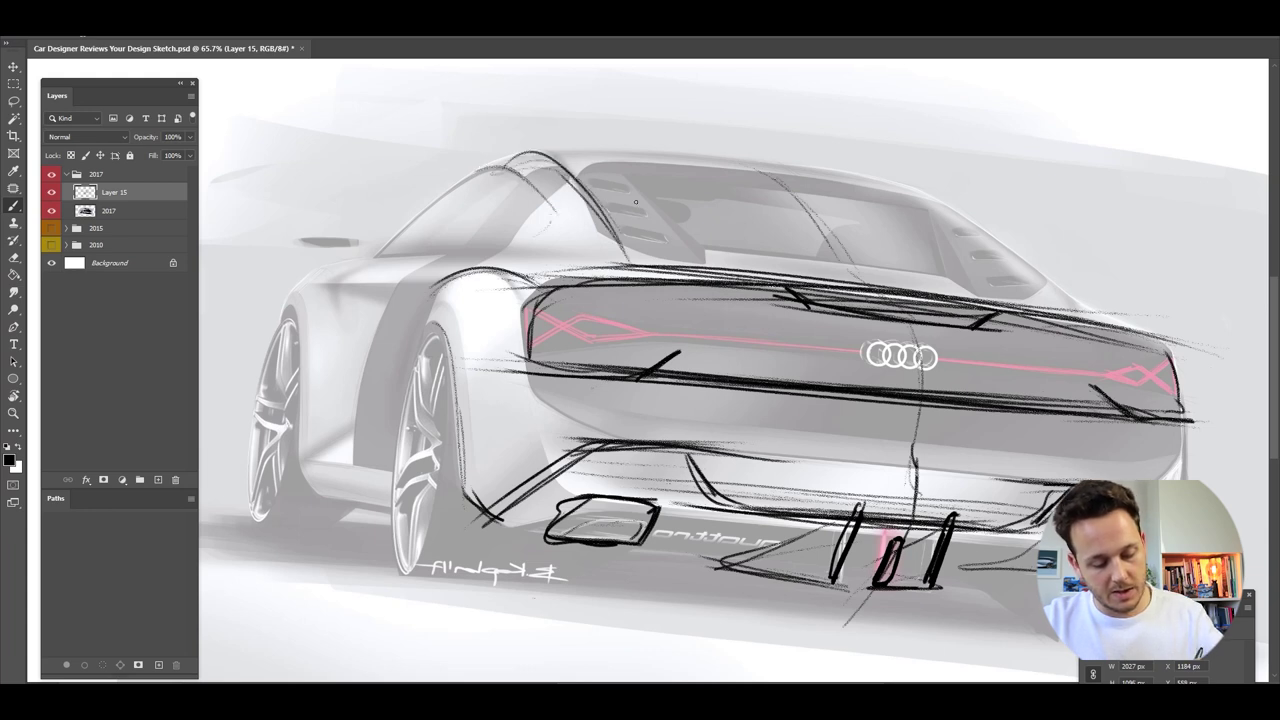
{"action": "left_click_drag", "start_coordinate": [626, 268], "coordinate": [706, 266]}
{"action": "left_click_drag", "start_coordinate": [588, 160], "coordinate": [694, 246]}
Outline the far louvred panel, the rear window's lower edge and the roofline running across to the near pillar
{"action": "mouse_move", "coordinate": [926, 202]}
{"action": "left_mouse_down"}
{"action": "mouse_move", "coordinate": [986, 300]}
{"action": "mouse_move", "coordinate": [950, 256]}
{"action": "left_mouse_up"}
{"action": "left_click_drag", "start_coordinate": [930, 216], "coordinate": [986, 298]}
{"action": "left_click_drag", "start_coordinate": [876, 265], "coordinate": [712, 256]}
{"action": "left_click_drag", "start_coordinate": [930, 272], "coordinate": [682, 248]}
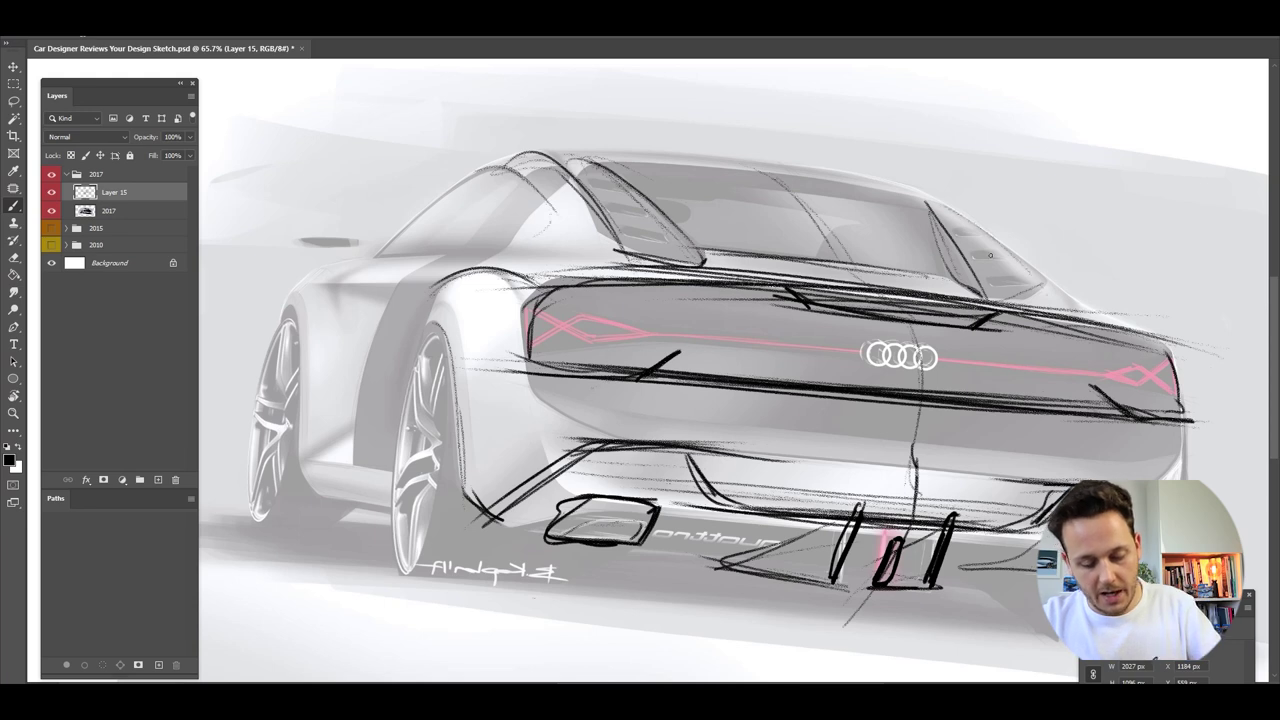
{"action": "left_click_drag", "start_coordinate": [1047, 284], "coordinate": [893, 185]}
{"action": "mouse_move", "coordinate": [996, 234]}
{"action": "left_mouse_down"}
{"action": "mouse_move", "coordinate": [892, 186]}
{"action": "mouse_move", "coordinate": [567, 154]}
{"action": "left_mouse_up"}
{"action": "mouse_move", "coordinate": [729, 247]}
{"action": "left_mouse_down"}
{"action": "mouse_move", "coordinate": [600, 223]}
{"action": "mouse_move", "coordinate": [650, 247]}
{"action": "left_mouse_up"}
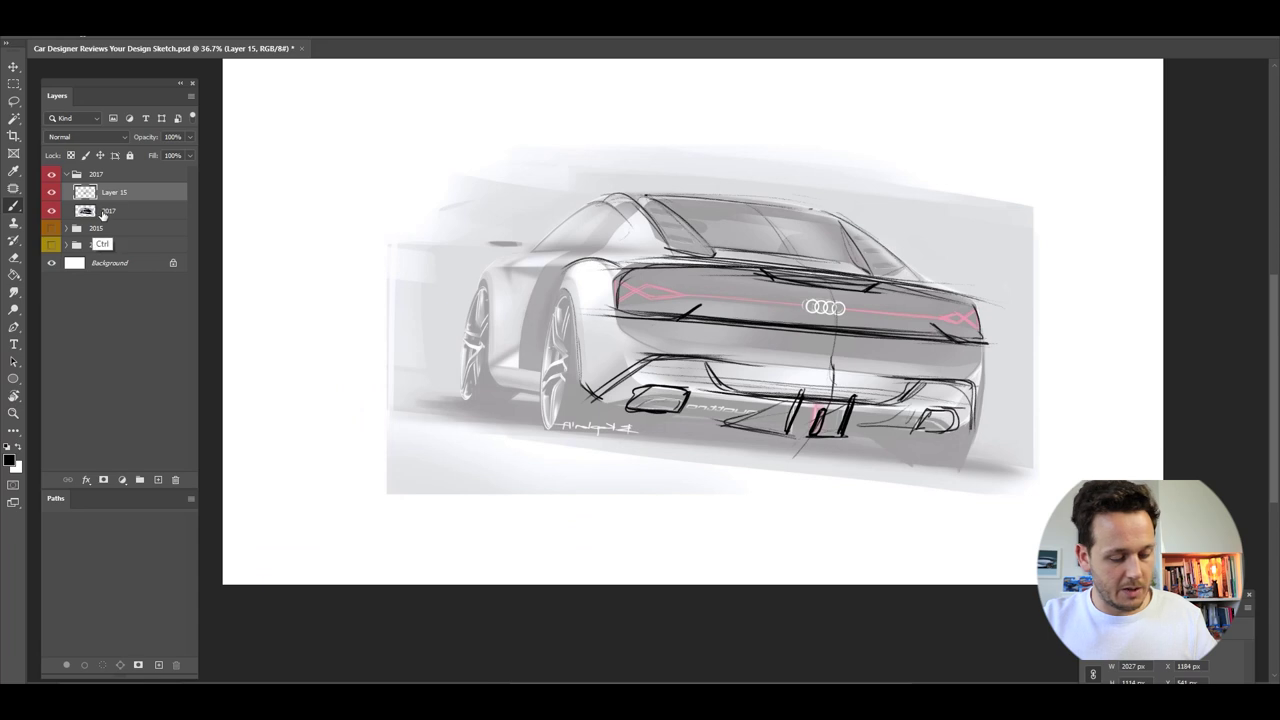
Flip the 2017 image together with Layer 15 horizontally and bring the faded 2017 image back to full strength
{"action": "left_click", "coordinate": [103, 213], "text": "ctrl"}
{"action": "key", "text": "ctrl+t"}
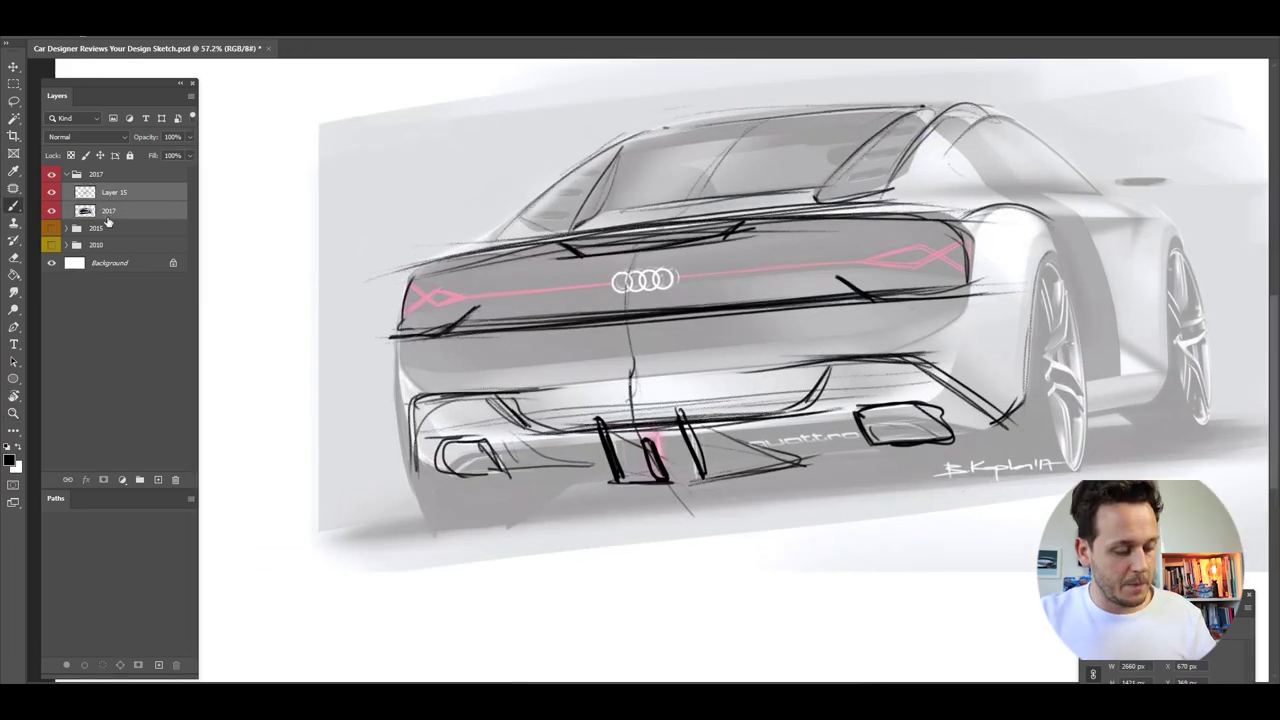
{"action": "left_click", "coordinate": [107, 214]}
{"action": "mouse_move", "coordinate": [146, 138]}
{"action": "left_mouse_down"}
{"action": "mouse_move", "coordinate": [200, 138]}
{"action": "mouse_move", "coordinate": [126, 139]}
{"action": "left_mouse_up"}
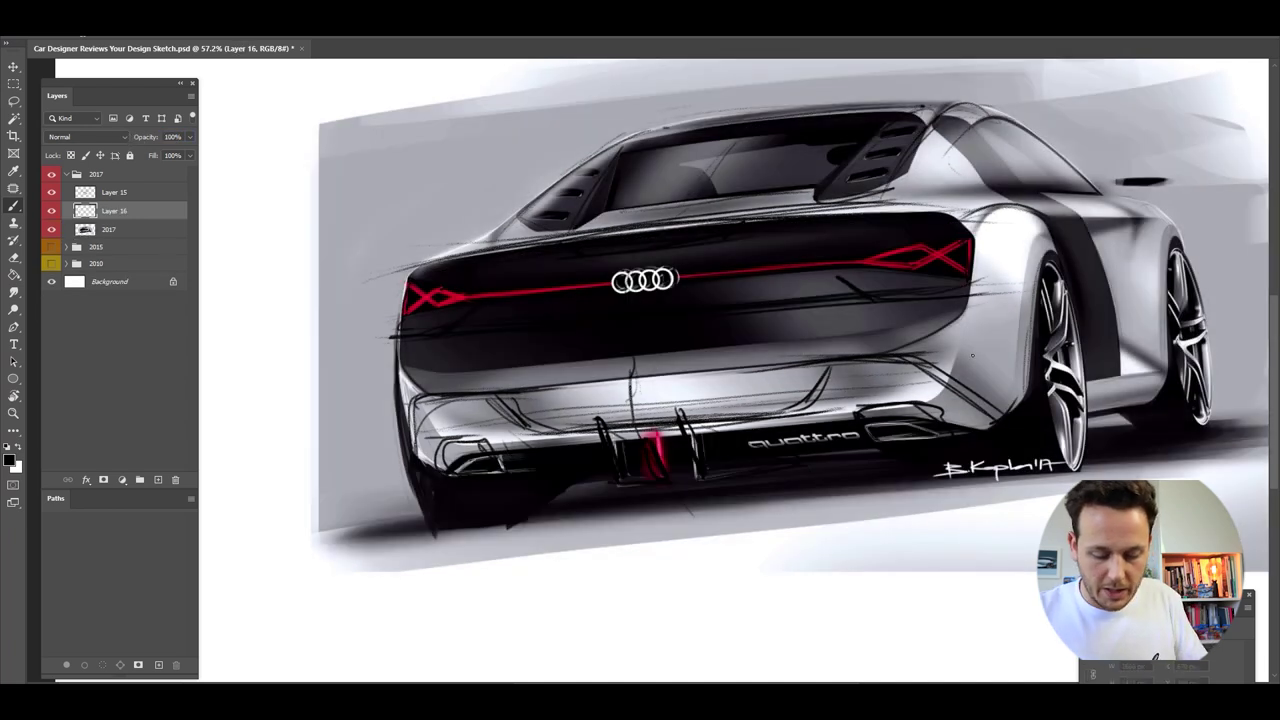
On a layer below the line work, paint sampled body grey over the dark rear panel beneath the light strip
{"action": "left_click", "coordinate": [979, 380], "text": "alt"}
{"action": "key", "text": "r"}
{"action": "left_click_drag", "start_coordinate": [988, 342], "coordinate": [940, 537]}
{"action": "left_click_drag", "start_coordinate": [940, 537], "coordinate": [843, 453]}
{"action": "mouse_move", "coordinate": [828, 405]}
{"action": "left_mouse_down"}
{"action": "mouse_move", "coordinate": [722, 357]}
{"action": "mouse_move", "coordinate": [608, 287]}
{"action": "mouse_move", "coordinate": [751, 372]}
{"action": "mouse_move", "coordinate": [360, 132]}
{"action": "mouse_move", "coordinate": [345, 170]}
{"action": "mouse_move", "coordinate": [352, 150]}
{"action": "mouse_move", "coordinate": [618, 323]}
{"action": "left_mouse_up"}
{"action": "left_click_drag", "start_coordinate": [406, 155], "coordinate": [456, 154]}
{"action": "left_click_drag", "start_coordinate": [415, 132], "coordinate": [606, 234]}
{"action": "key", "text": "ctrl+z"}
{"action": "mouse_move", "coordinate": [414, 158]}
{"action": "left_mouse_down"}
{"action": "mouse_move", "coordinate": [470, 172]}
{"action": "mouse_move", "coordinate": [752, 340]}
{"action": "mouse_move", "coordinate": [650, 265]}
{"action": "mouse_move", "coordinate": [455, 160]}
{"action": "mouse_move", "coordinate": [490, 188]}
{"action": "left_mouse_up"}
Fill the lower bumper and exhaust area with black up to the sketched cut-out outline
{"action": "key", "text": "ctrl+space"}
{"action": "mouse_move", "coordinate": [670, 312]}
{"action": "left_mouse_down"}
{"action": "mouse_move", "coordinate": [592, 318]}
{"action": "mouse_move", "coordinate": [690, 312]}
{"action": "mouse_move", "coordinate": [595, 335]}
{"action": "mouse_move", "coordinate": [678, 340]}
{"action": "left_mouse_up"}
{"action": "key", "text": "ctrl+space"}
{"action": "key", "text": "ctrl+space"}
{"action": "key", "text": "x"}
{"action": "mouse_move", "coordinate": [840, 595]}
{"action": "left_mouse_down"}
{"action": "mouse_move", "coordinate": [760, 462]}
{"action": "mouse_move", "coordinate": [710, 480]}
{"action": "mouse_move", "coordinate": [751, 509]}
{"action": "mouse_move", "coordinate": [405, 330]}
{"action": "mouse_move", "coordinate": [326, 220]}
{"action": "mouse_move", "coordinate": [272, 200]}
{"action": "mouse_move", "coordinate": [283, 204]}
{"action": "mouse_move", "coordinate": [260, 177]}
{"action": "mouse_move", "coordinate": [317, 220]}
{"action": "mouse_move", "coordinate": [351, 277]}
{"action": "left_mouse_up"}
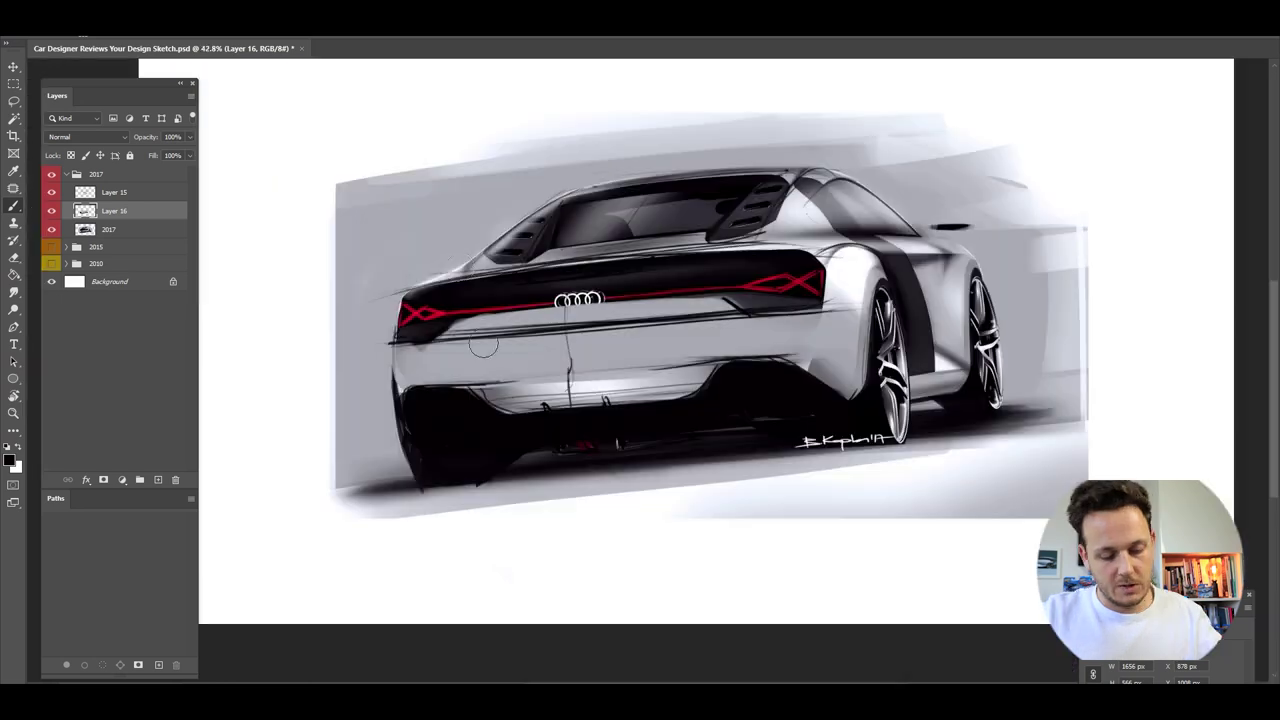
Toggle the visibility of the line and paint layers to compare the rework with the original sketch
{"action": "left_click_drag", "start_coordinate": [596, 272], "coordinate": [545, 265]}
{"action": "left_click", "coordinate": [53, 195]}
{"action": "left_click", "coordinate": [54, 198]}
{"action": "left_click", "coordinate": [56, 204]}
{"action": "left_click", "coordinate": [54, 210]}
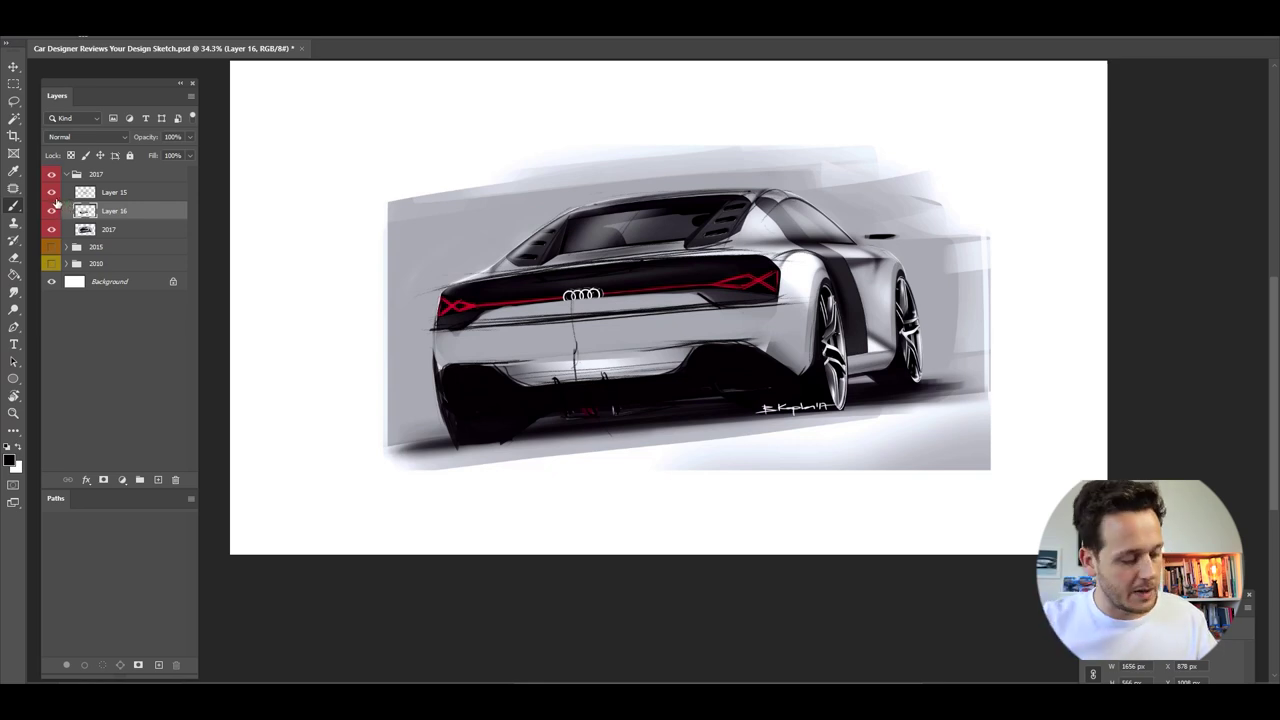
Add a layer beneath Layer 15 and paint black over the red light strip, tail lights and Audi rings
{"action": "key", "text": "ctrl+plus"}
{"action": "key", "text": "ctrl+plus"}
{"action": "key", "text": "ctrl+shift+n"}
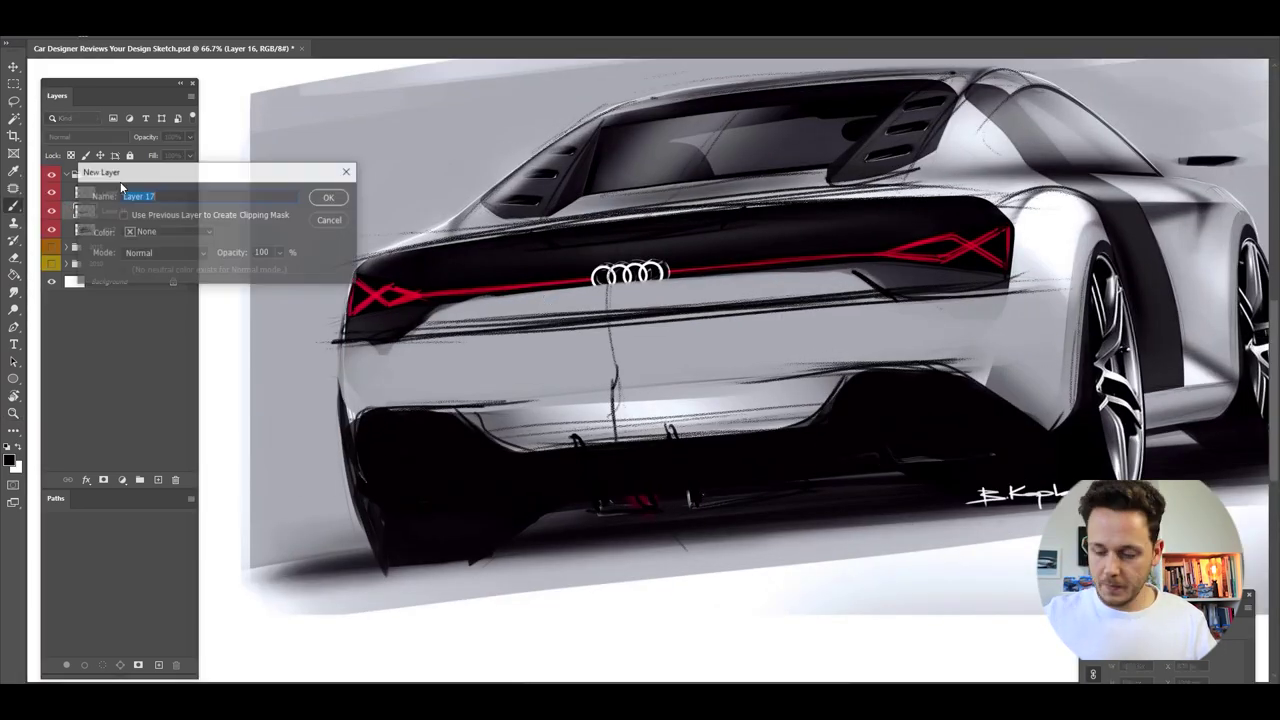
{"action": "key", "text": "Return"}
{"action": "key", "text": "r"}
{"action": "left_click_drag", "start_coordinate": [864, 494], "coordinate": [717, 609]}
{"action": "right_click", "coordinate": [880, 427], "text": "alt"}
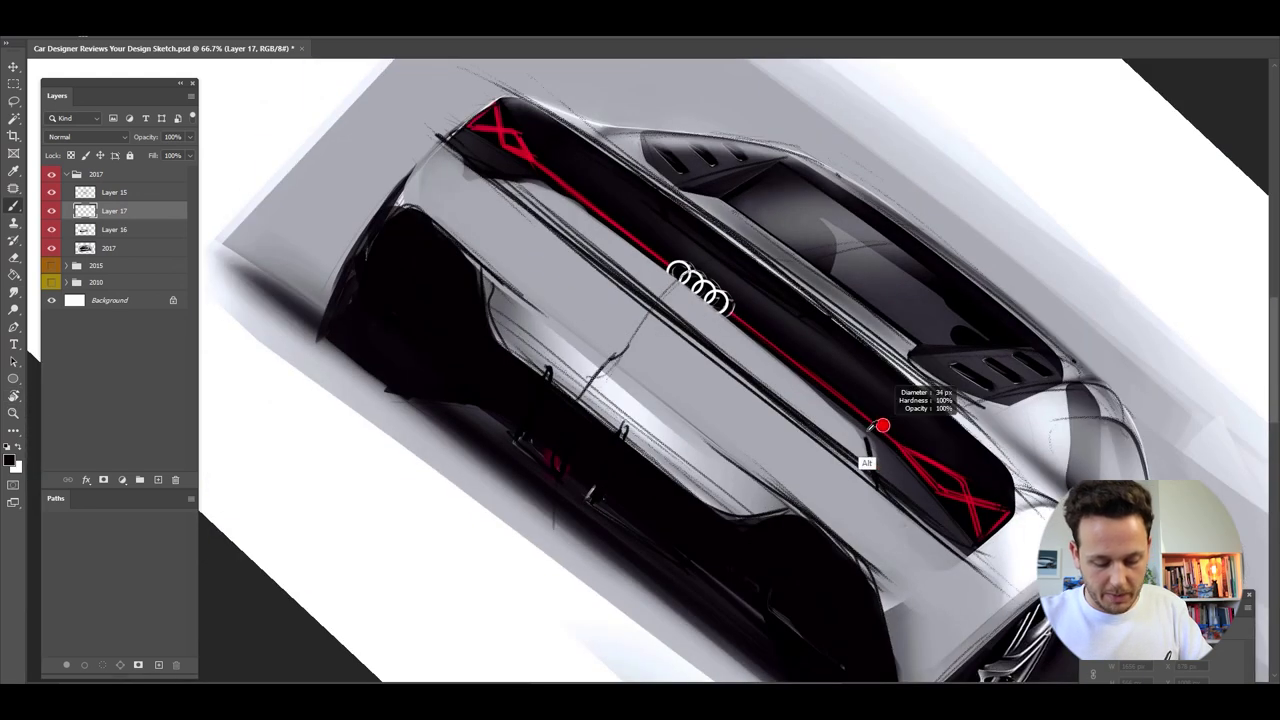
{"action": "mouse_move", "coordinate": [892, 432]}
{"action": "left_mouse_down"}
{"action": "mouse_move", "coordinate": [486, 118]}
{"action": "mouse_move", "coordinate": [477, 130]}
{"action": "mouse_move", "coordinate": [506, 157]}
{"action": "mouse_move", "coordinate": [583, 183]}
{"action": "mouse_move", "coordinate": [930, 505]}
{"action": "mouse_move", "coordinate": [943, 463]}
{"action": "mouse_move", "coordinate": [982, 532]}
{"action": "mouse_move", "coordinate": [984, 487]}
{"action": "mouse_move", "coordinate": [515, 124]}
{"action": "left_mouse_up"}
Reset the canvas rotation and set the opacity of the layer covering the lights to 65%
{"action": "left_click", "coordinate": [833, 421], "text": "alt"}
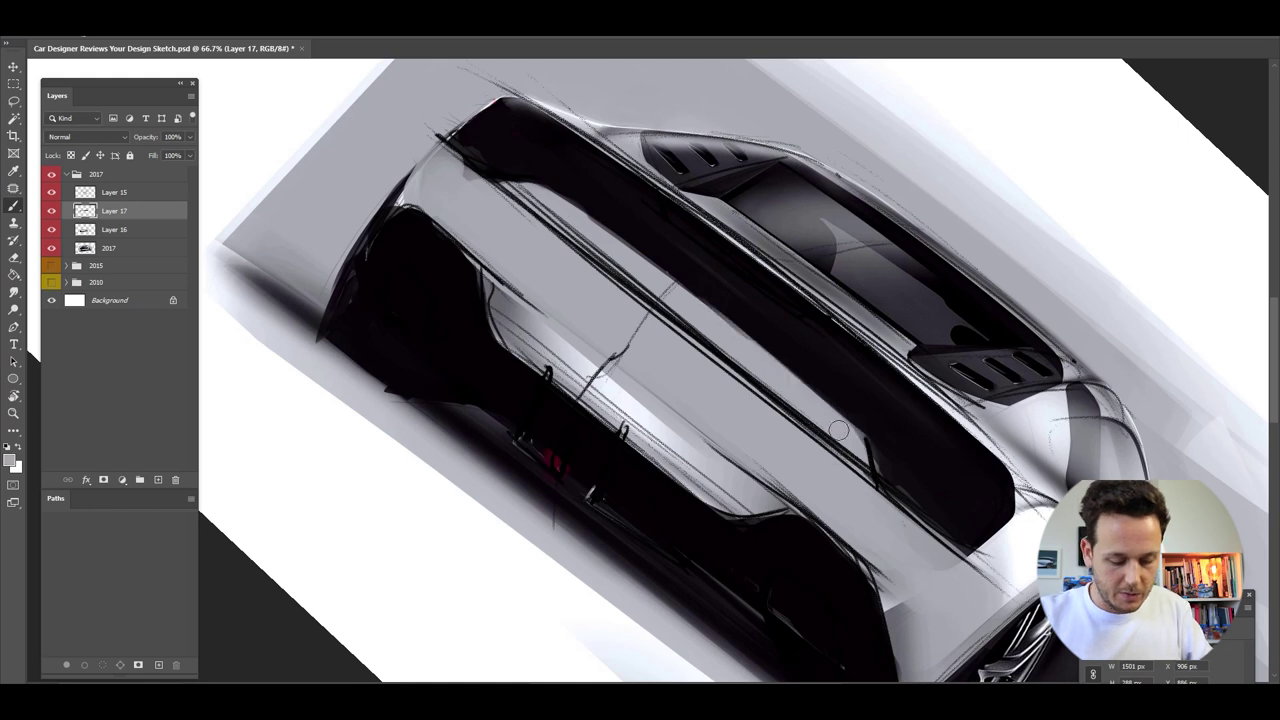
{"action": "key", "text": "Escape"}
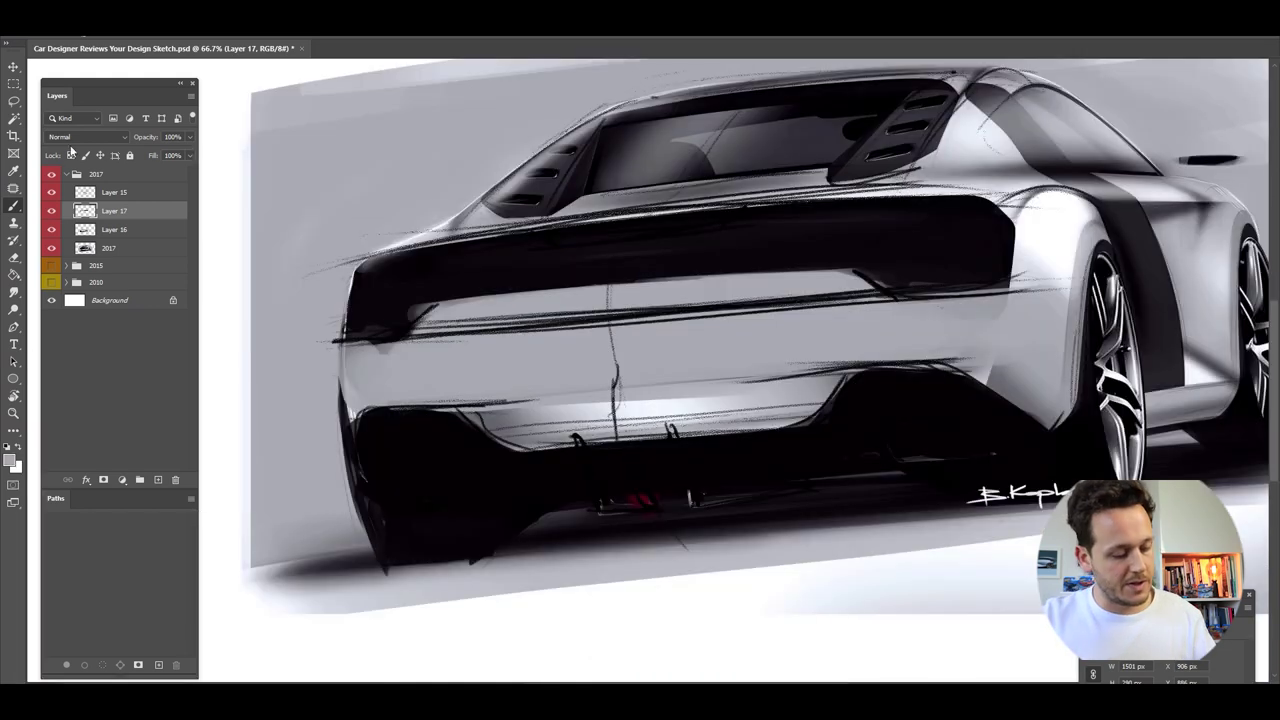
{"action": "left_click_drag", "start_coordinate": [142, 139], "coordinate": [120, 140]}
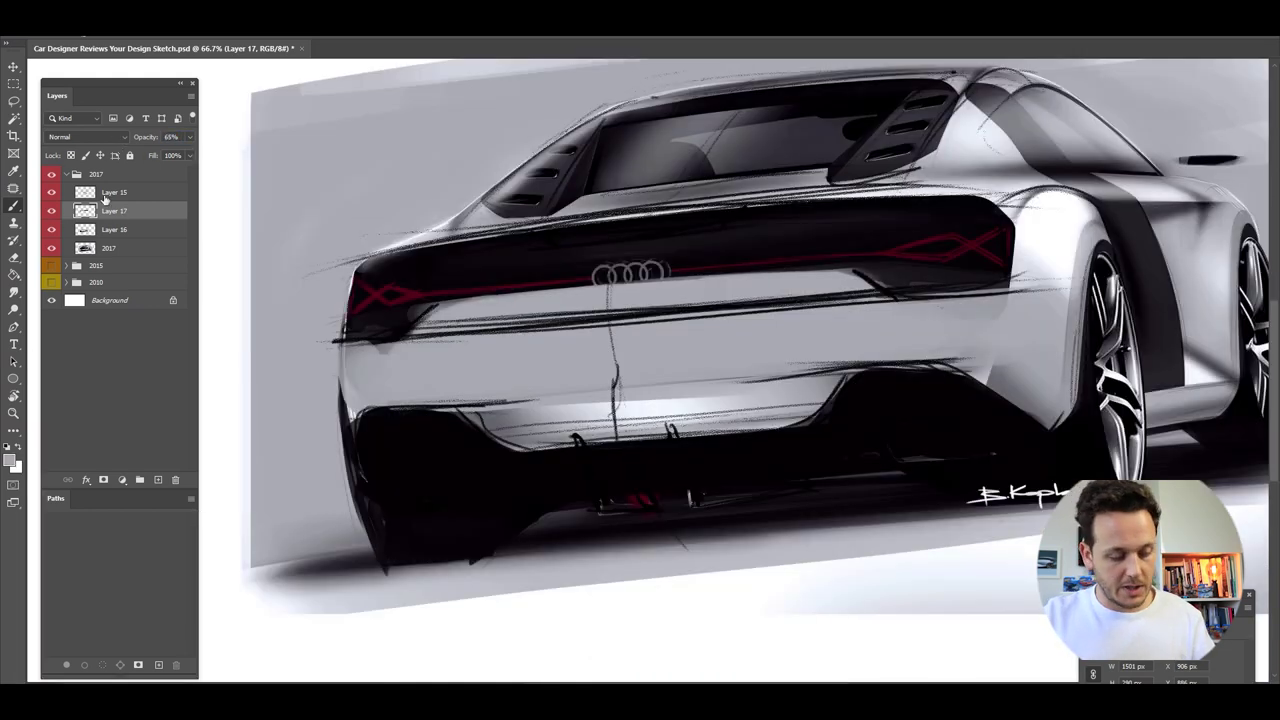
Add a layer above Layer 15 and set up a brush with bright red as its colour
{"action": "left_click", "coordinate": [100, 191]}
{"action": "key", "text": "ctrl+shift+n"}
{"action": "key", "text": "Return"}
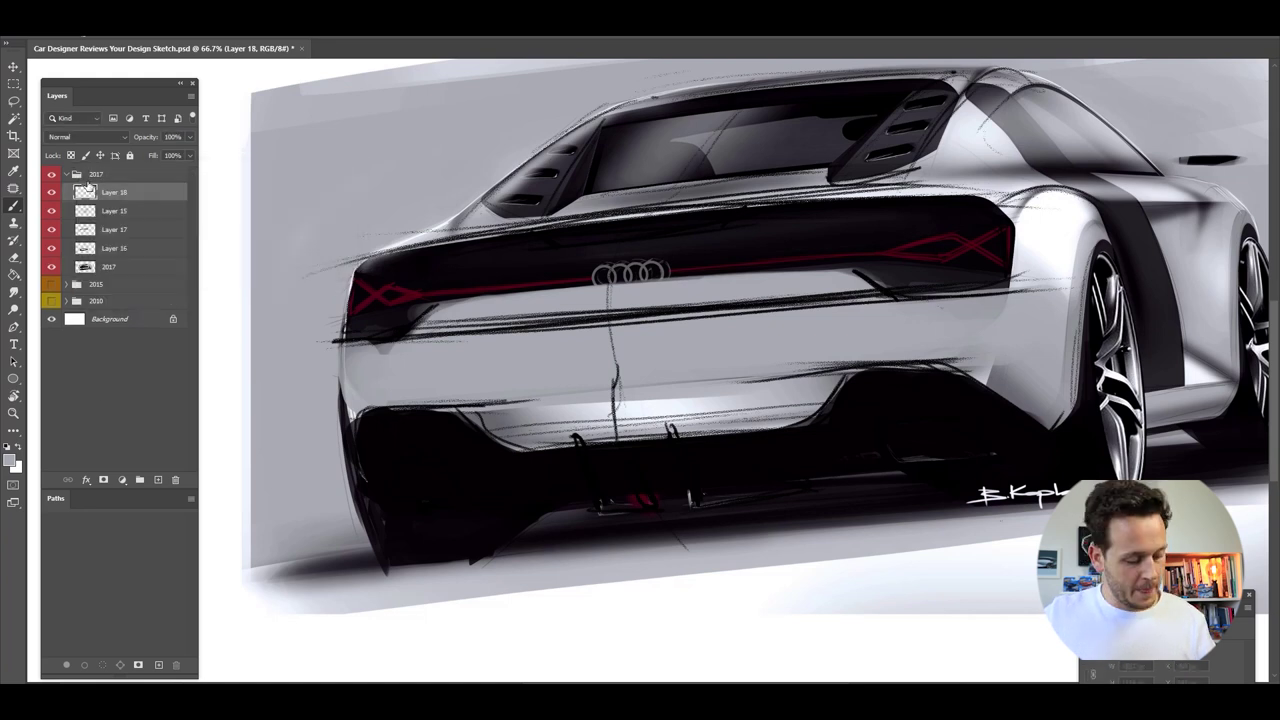
{"action": "key", "text": "n"}
{"action": "left_click_drag", "start_coordinate": [299, 241], "coordinate": [437, 114]}
{"action": "left_click_drag", "start_coordinate": [386, 192], "coordinate": [386, 151]}
{"action": "left_click", "coordinate": [503, 142]}
{"action": "right_click", "coordinate": [797, 184]}
{"action": "left_click", "coordinate": [947, 343]}
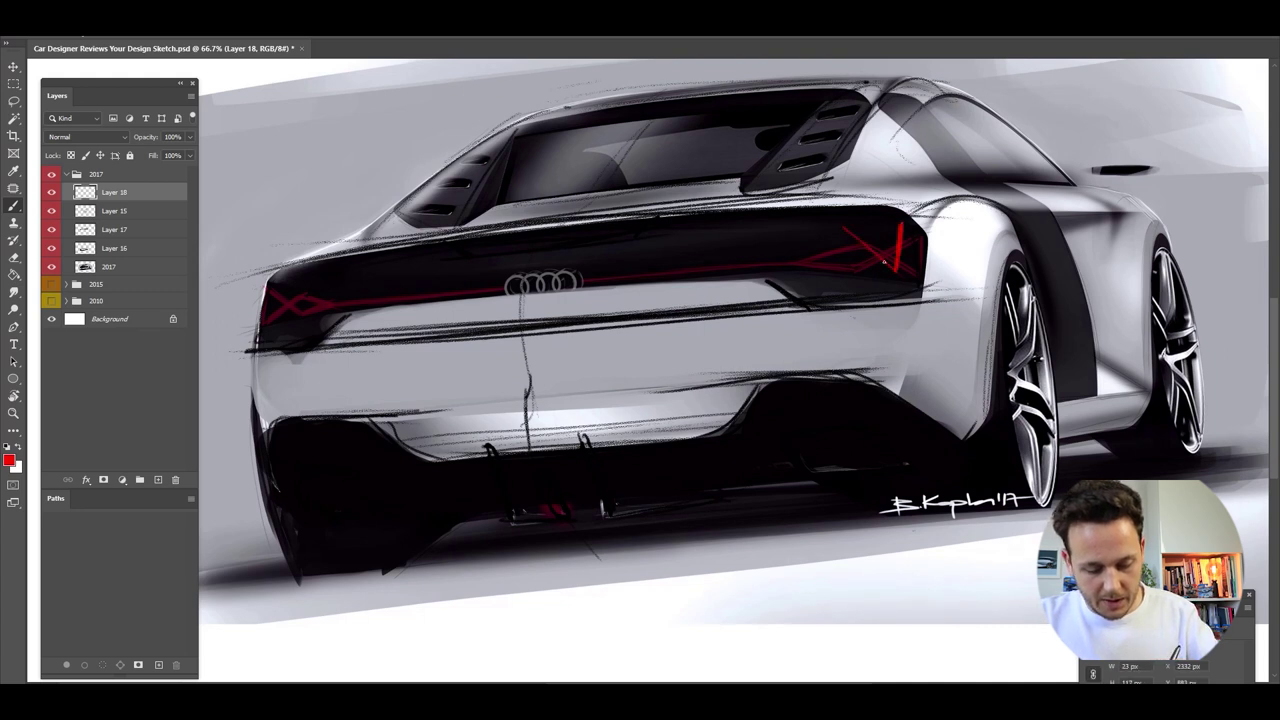
Draw the crossed, diamond-shaped red graphic of the tail light nearest the wheel
{"action": "mouse_move", "coordinate": [843, 268]}
{"action": "left_mouse_down"}
{"action": "mouse_move", "coordinate": [822, 272]}
{"action": "mouse_move", "coordinate": [898, 229]}
{"action": "left_mouse_up"}
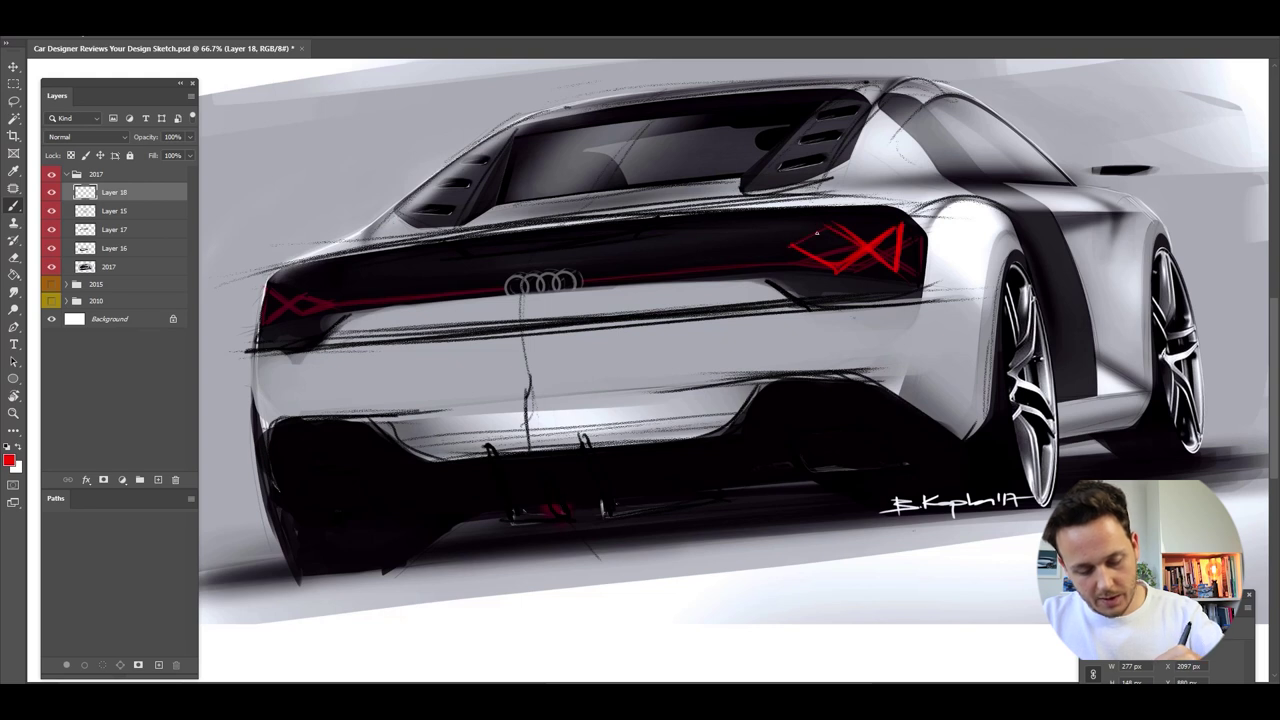
{"action": "left_click_drag", "start_coordinate": [840, 204], "coordinate": [890, 206]}
{"action": "key", "text": "ctrl+z"}
Draw overlapping red lines in perspective for the light strip between the two tail lights
{"action": "left_click_drag", "start_coordinate": [598, 259], "coordinate": [584, 261]}
{"action": "mouse_move", "coordinate": [790, 240]}
{"action": "left_mouse_down"}
{"action": "mouse_move", "coordinate": [338, 287]}
{"action": "mouse_move", "coordinate": [497, 267]}
{"action": "mouse_move", "coordinate": [409, 279]}
{"action": "left_mouse_up"}
{"action": "left_click_drag", "start_coordinate": [302, 288], "coordinate": [660, 257]}
{"action": "left_click_drag", "start_coordinate": [362, 280], "coordinate": [664, 250]}
{"action": "left_click_drag", "start_coordinate": [785, 256], "coordinate": [607, 260]}
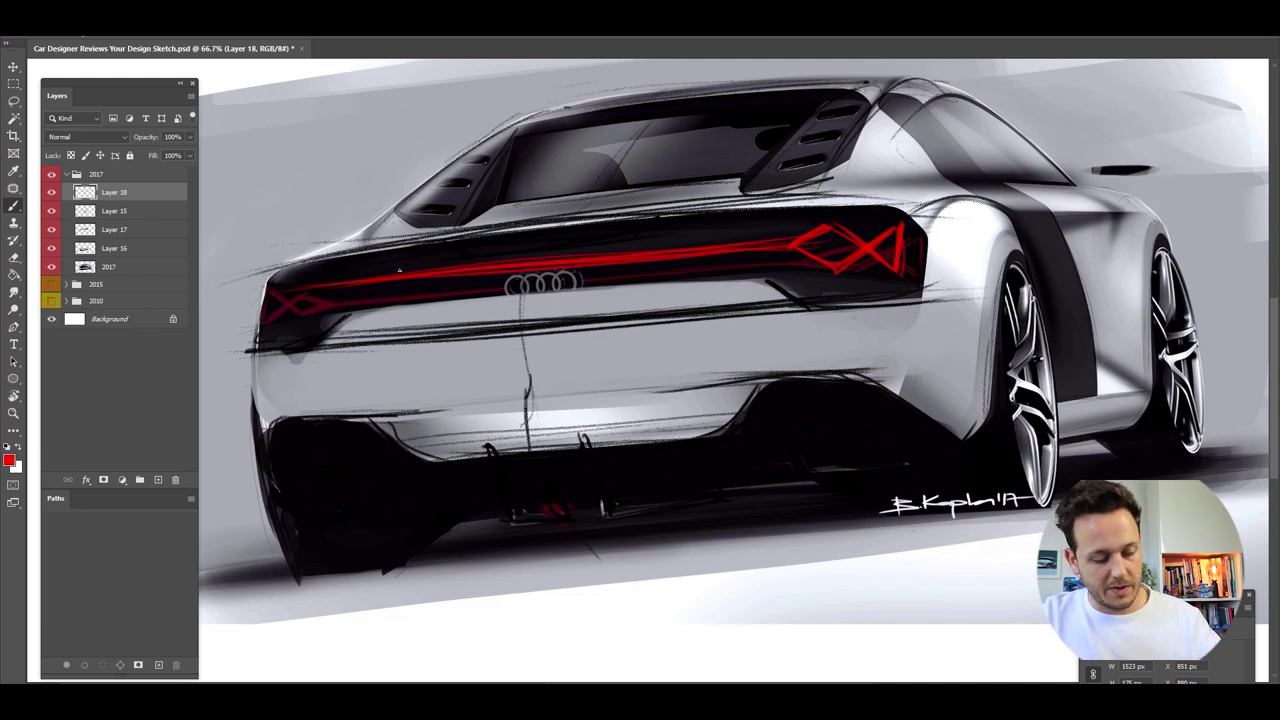
Draw the matching crossed red graphic in the far tail light and join it to the strip
{"action": "left_click_drag", "start_coordinate": [321, 298], "coordinate": [284, 268]}
{"action": "left_click_drag", "start_coordinate": [265, 326], "coordinate": [304, 283]}
{"action": "mouse_move", "coordinate": [545, 263]}
{"action": "left_mouse_down"}
{"action": "mouse_move", "coordinate": [463, 271]}
{"action": "mouse_move", "coordinate": [510, 268]}
{"action": "left_mouse_up"}
{"action": "scroll", "coordinate": [270, 172], "scroll_direction": "down", "scroll_amount": 1}
On a new layer, draw four white Audi rings above the red light strip and loose white hatching below it
{"action": "key", "text": "ctrl+shift+n"}
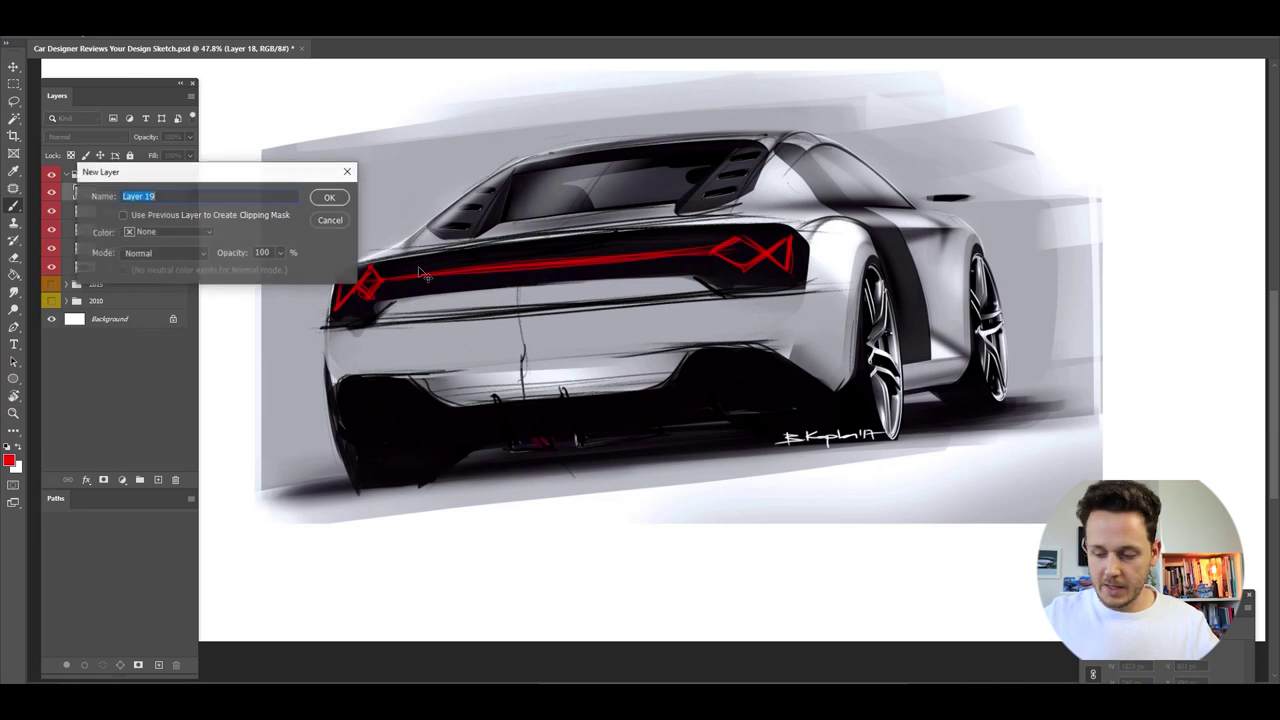
{"action": "key", "text": "Return"}
{"action": "mouse_move", "coordinate": [494, 235]}
{"action": "left_mouse_down", "text": "ctrl+space"}
{"action": "mouse_move", "coordinate": [580, 233]}
{"action": "mouse_move", "coordinate": [540, 243]}
{"action": "mouse_move", "coordinate": [548, 256]}
{"action": "mouse_move", "coordinate": [562, 240]}
{"action": "mouse_move", "coordinate": [503, 254]}
{"action": "mouse_move", "coordinate": [556, 312]}
{"action": "mouse_move", "coordinate": [454, 334]}
{"action": "left_mouse_up", "text": "ctrl+space"}
{"action": "mouse_move", "coordinate": [554, 314]}
{"action": "left_mouse_down"}
{"action": "mouse_move", "coordinate": [575, 296]}
{"action": "mouse_move", "coordinate": [638, 292]}
{"action": "left_mouse_up"}
{"action": "left_click_drag", "start_coordinate": [444, 346], "coordinate": [496, 302]}
{"action": "mouse_move", "coordinate": [531, 345]}
{"action": "left_mouse_down"}
{"action": "mouse_move", "coordinate": [401, 307]}
{"action": "mouse_move", "coordinate": [535, 340]}
{"action": "left_mouse_up"}
{"action": "mouse_move", "coordinate": [545, 277]}
{"action": "left_mouse_down"}
{"action": "mouse_move", "coordinate": [578, 288]}
{"action": "mouse_move", "coordinate": [482, 298]}
{"action": "left_mouse_up"}
{"action": "mouse_move", "coordinate": [517, 375]}
{"action": "left_mouse_down"}
{"action": "mouse_move", "coordinate": [409, 364]}
{"action": "mouse_move", "coordinate": [508, 373]}
{"action": "left_mouse_up"}
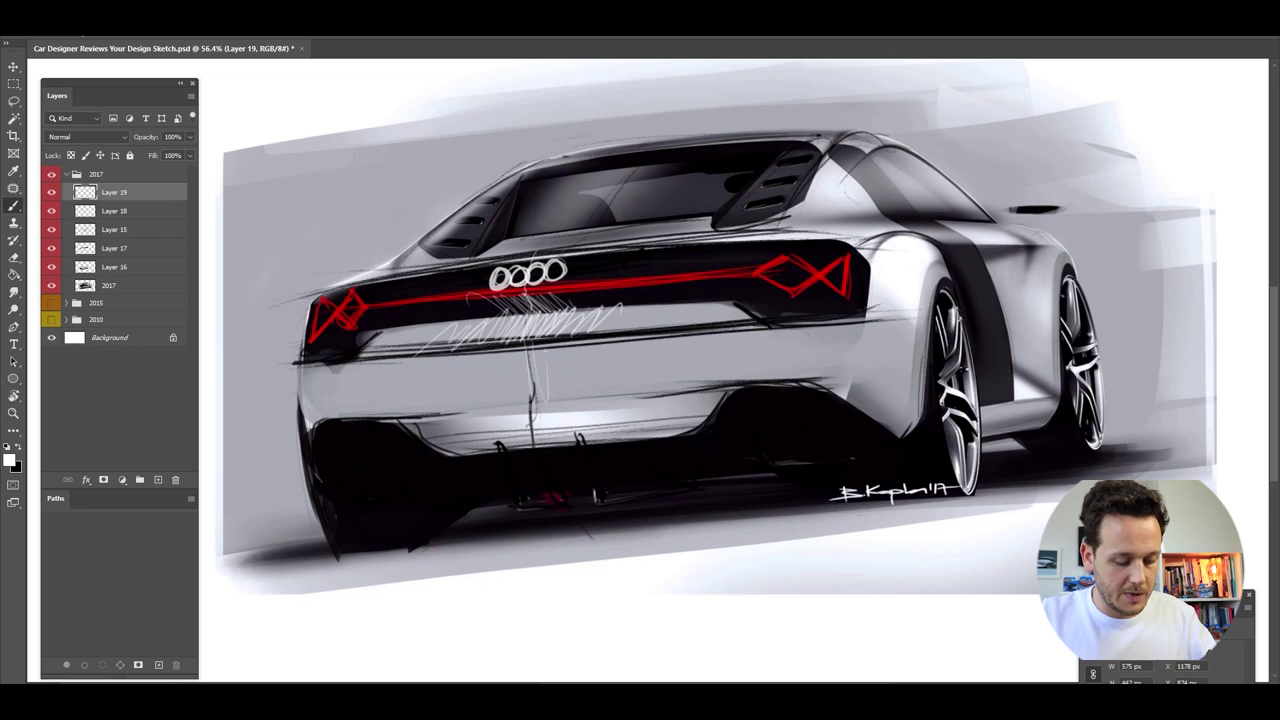
Add thin white highlight strokes along the upper edge of the dark rear panel
{"action": "key", "text": "r"}
{"action": "left_click_drag", "start_coordinate": [737, 455], "coordinate": [665, 495]}
{"action": "left_click_drag", "start_coordinate": [456, 226], "coordinate": [374, 146]}
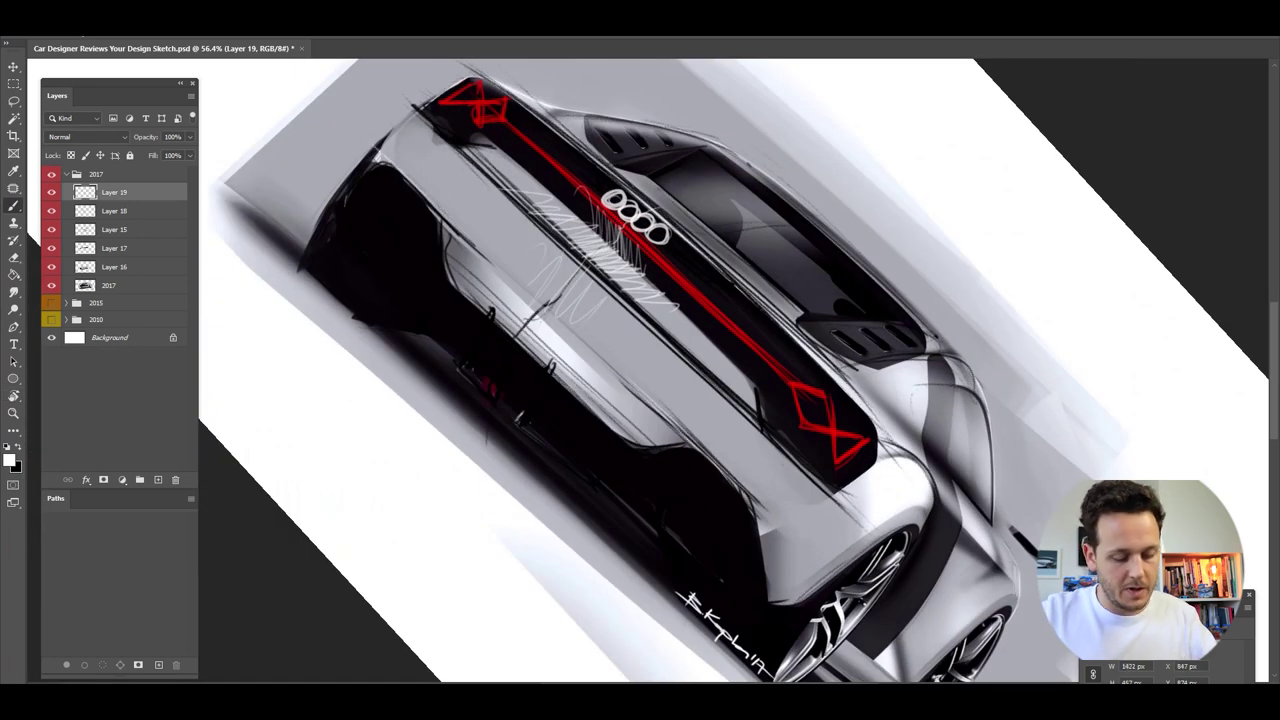
{"action": "key", "text": "Escape"}
{"action": "mouse_move", "coordinate": [615, 258]}
{"action": "left_mouse_down"}
{"action": "mouse_move", "coordinate": [520, 258]}
{"action": "mouse_move", "coordinate": [597, 258]}
{"action": "left_mouse_up"}
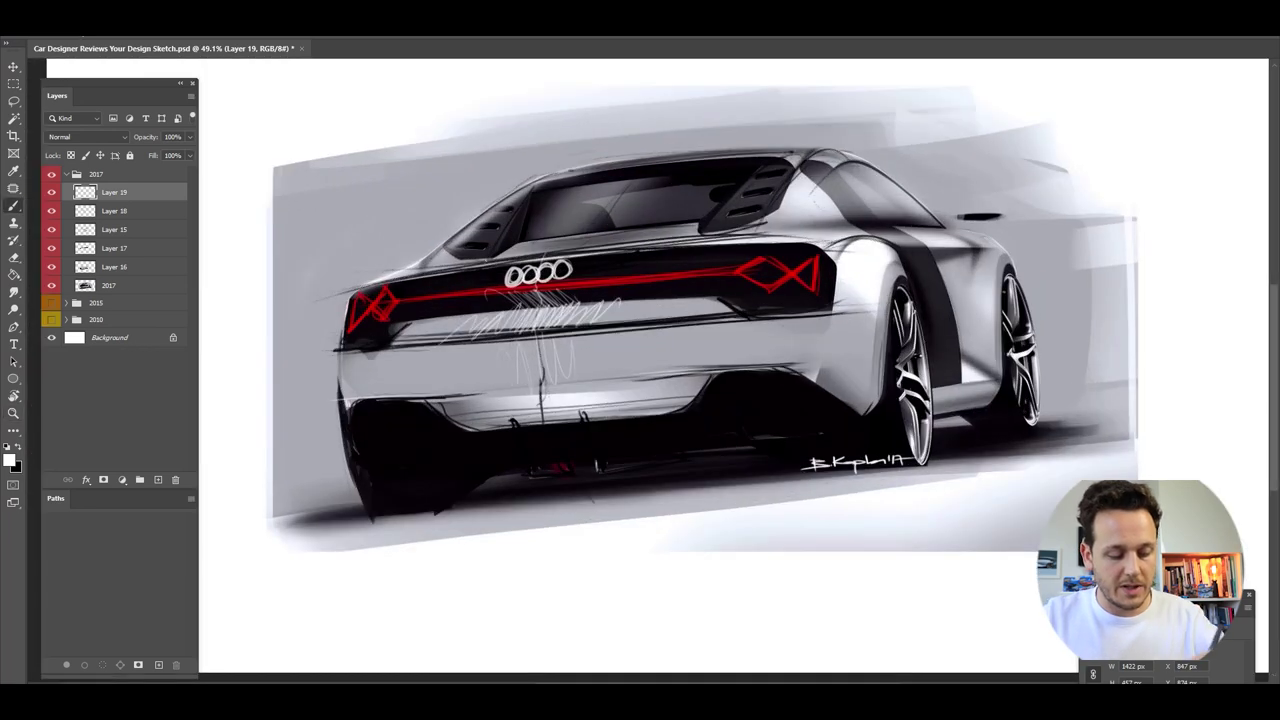
{"action": "left_click_drag", "start_coordinate": [758, 237], "coordinate": [530, 245]}
{"action": "left_click_drag", "start_coordinate": [702, 243], "coordinate": [418, 272]}
{"action": "left_click_drag", "start_coordinate": [630, 244], "coordinate": [402, 272]}
{"action": "left_click_drag", "start_coordinate": [726, 234], "coordinate": [514, 260]}
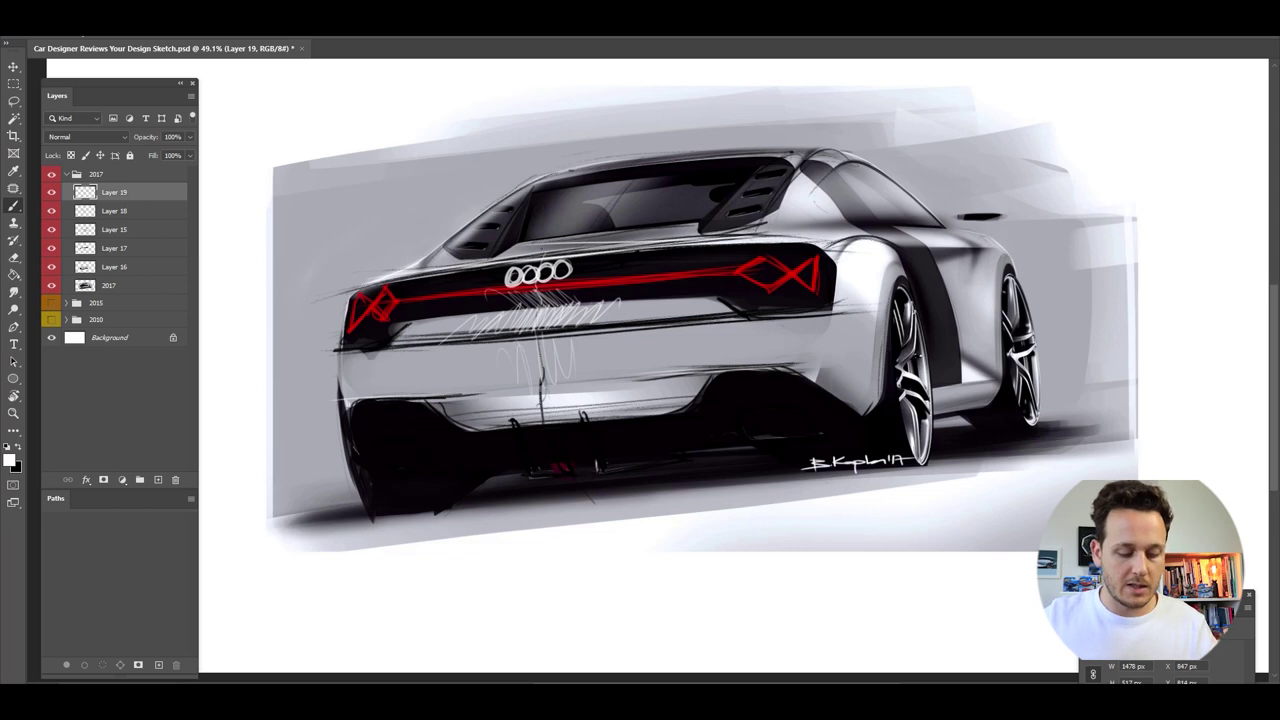
Add a new layer, set the colour to black, rotate the canvas and choose the Hardy brush
{"action": "key", "text": "ctrl+shift+n"}
{"action": "key", "text": "Return"}
{"action": "key", "text": "x"}
{"action": "key", "text": "r"}
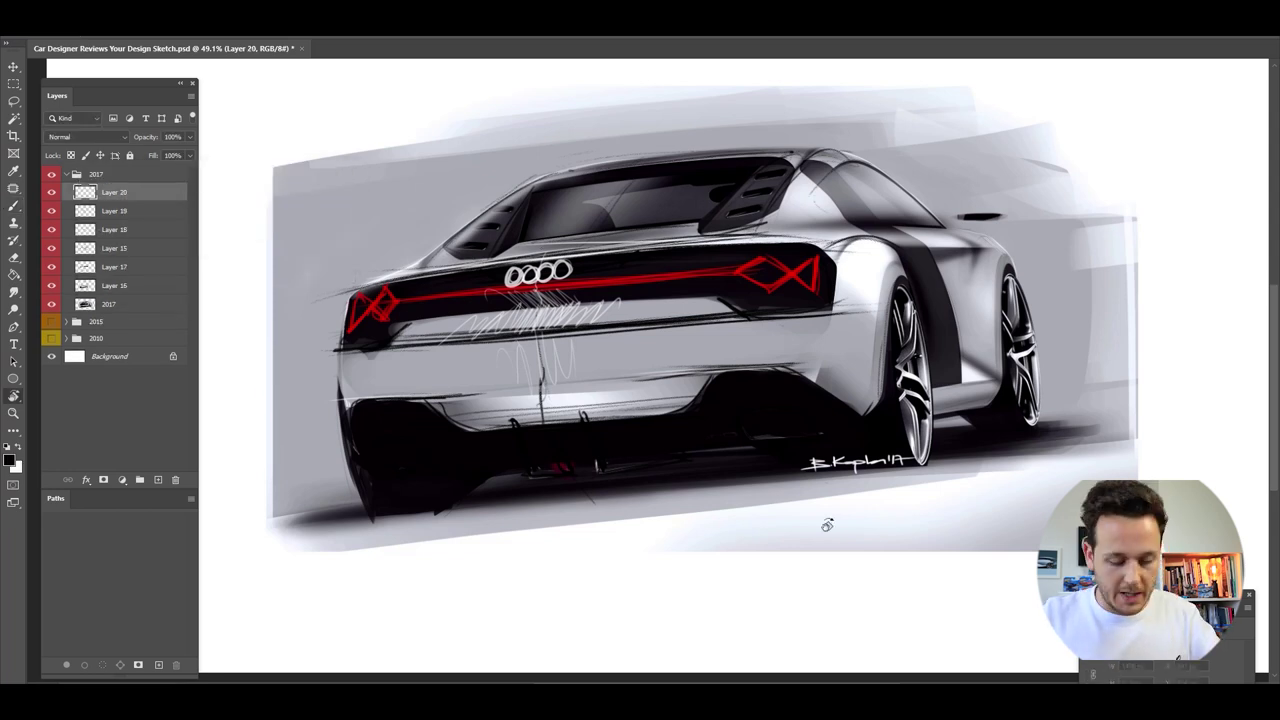
{"action": "left_click_drag", "start_coordinate": [829, 526], "coordinate": [704, 600]}
{"action": "left_click_drag", "start_coordinate": [614, 398], "coordinate": [640, 398]}
{"action": "right_click", "coordinate": [630, 400]}
{"action": "left_click", "coordinate": [772, 520]}
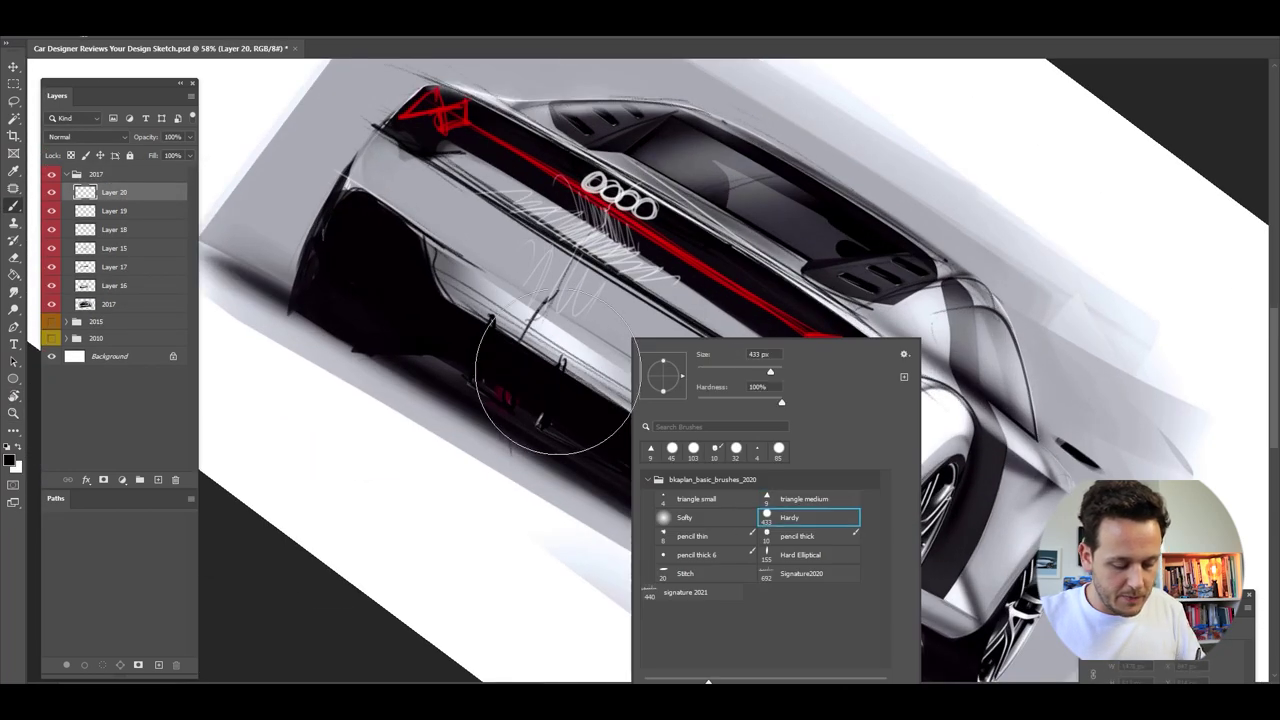
Paint black shading into the end of the central bumper recess and soften it using the eraser with the Softy brush
{"action": "left_click", "coordinate": [557, 386]}
{"action": "key", "text": "bracketleft"}
{"action": "key", "text": "bracketleft"}
{"action": "key", "text": "bracketleft"}
{"action": "key", "text": "bracketleft"}
{"action": "right_click", "coordinate": [600, 342]}
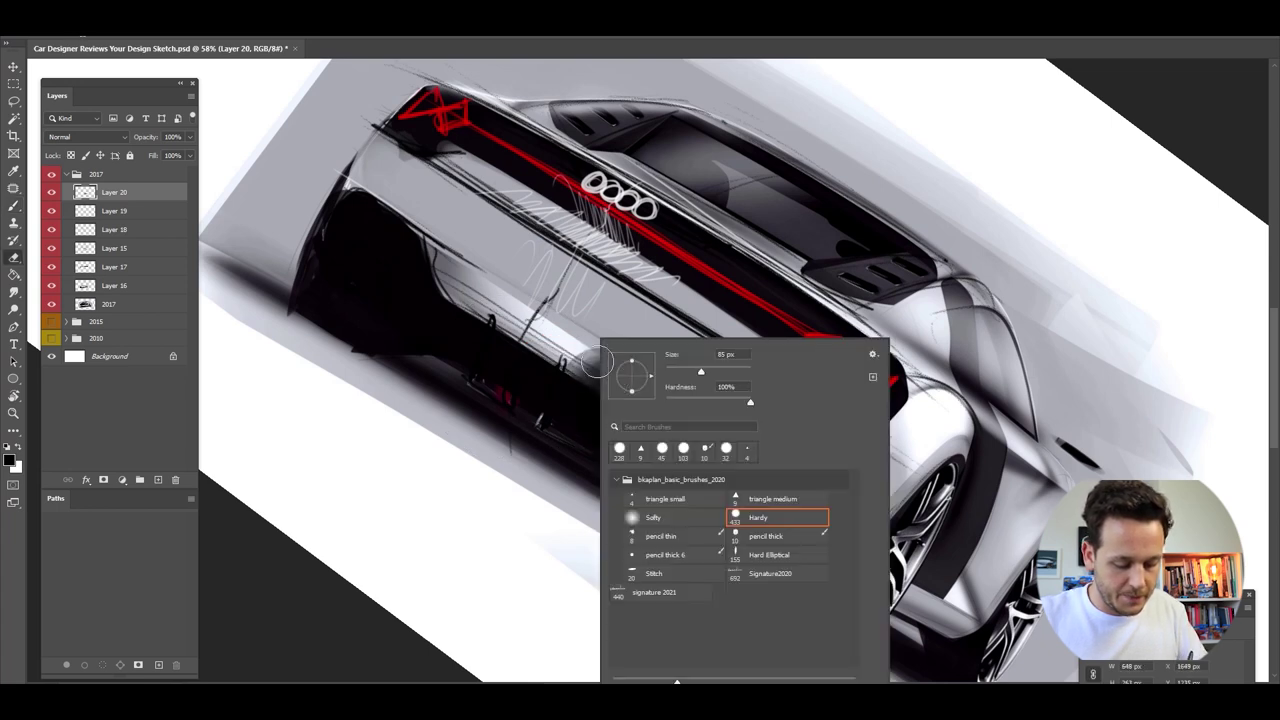
{"action": "double_click", "coordinate": [660, 518]}
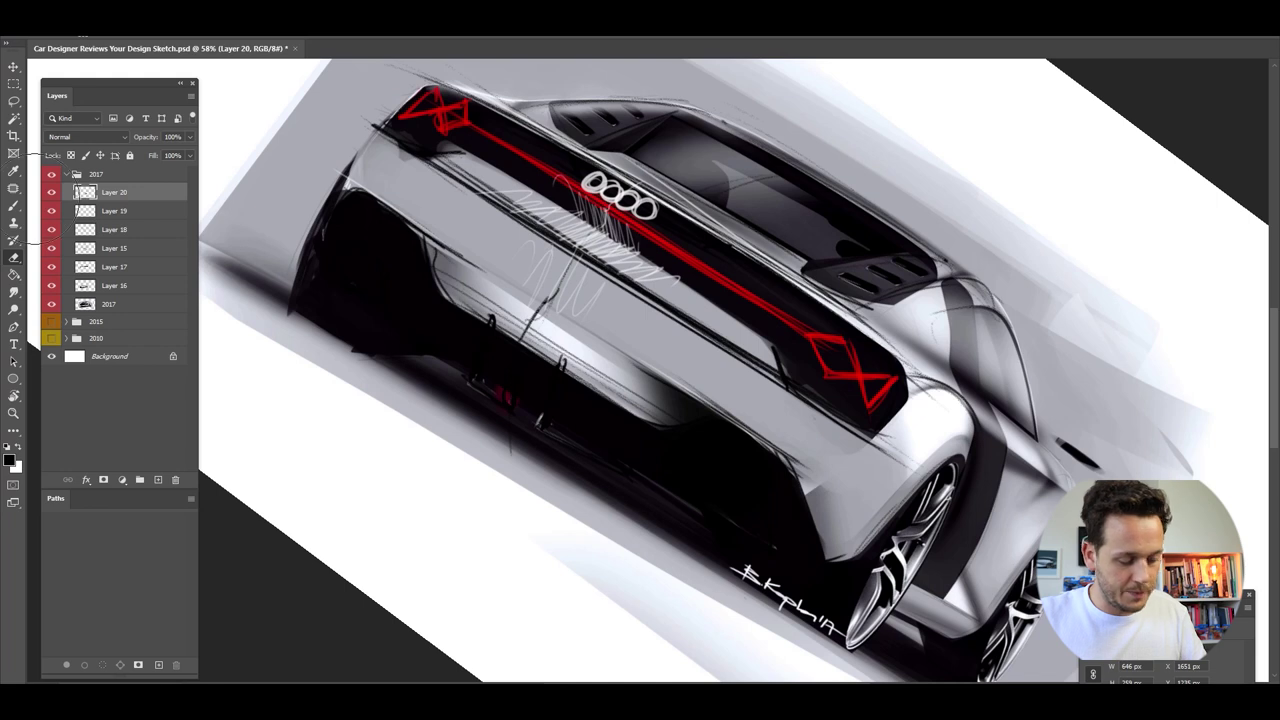
Paint black shading into the left end of the central bumper recess, soften it with the eraser and level the canvas
{"action": "key", "text": "b"}
{"action": "left_click_drag", "start_coordinate": [402, 271], "coordinate": [483, 312]}
{"action": "key", "text": "e"}
{"action": "mouse_move", "coordinate": [484, 303]}
{"action": "left_mouse_down"}
{"action": "mouse_move", "coordinate": [498, 300]}
{"action": "mouse_move", "coordinate": [473, 303]}
{"action": "left_mouse_up"}
{"action": "mouse_move", "coordinate": [505, 308]}
{"action": "left_mouse_down"}
{"action": "mouse_move", "coordinate": [414, 329]}
{"action": "mouse_move", "coordinate": [468, 298]}
{"action": "mouse_move", "coordinate": [350, 333]}
{"action": "left_mouse_up"}
{"action": "key", "text": "z"}
{"action": "mouse_move", "coordinate": [532, 342]}
{"action": "left_mouse_down"}
{"action": "mouse_move", "coordinate": [416, 322]}
{"action": "mouse_move", "coordinate": [534, 328]}
{"action": "left_mouse_up"}
{"action": "key", "text": "Escape"}
{"action": "key", "text": "e"}
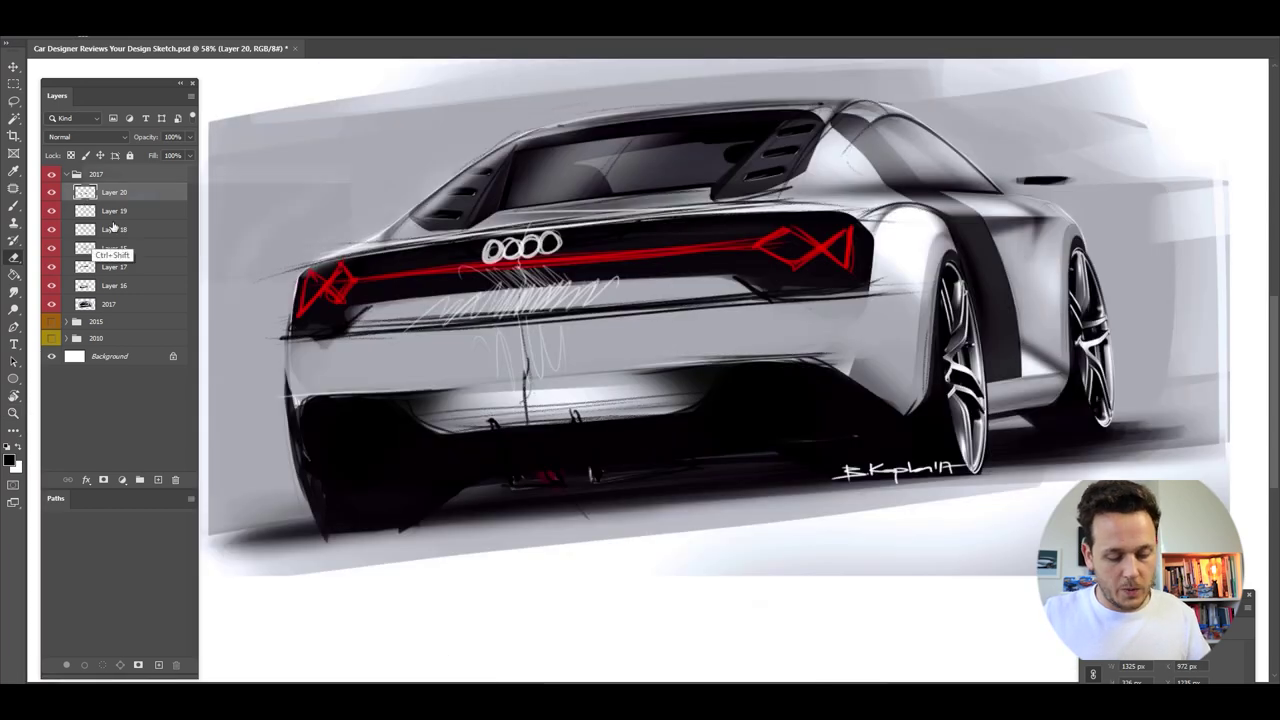
On a new layer, outline the right exhaust tip in white with the triangle small brush
{"action": "key", "text": "ctrl+shift+n"}
{"action": "key", "text": "Return"}
{"action": "key", "text": "b"}
{"action": "right_click", "coordinate": [772, 332]}
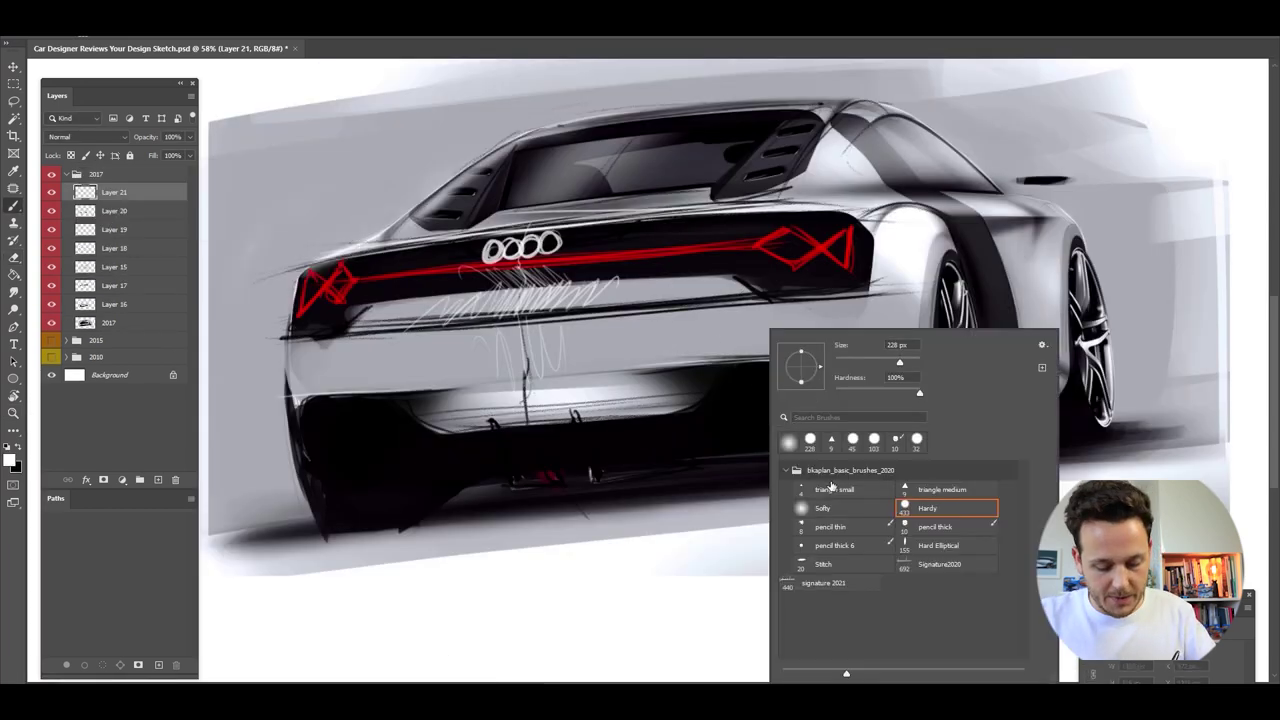
{"action": "left_click", "coordinate": [832, 486]}
{"action": "left_click_drag", "start_coordinate": [641, 373], "coordinate": [529, 334]}
{"action": "key", "text": "ctrl+space"}
{"action": "left_click", "coordinate": [671, 380], "text": "ctrl"}
{"action": "left_click_drag", "start_coordinate": [708, 337], "coordinate": [745, 369]}
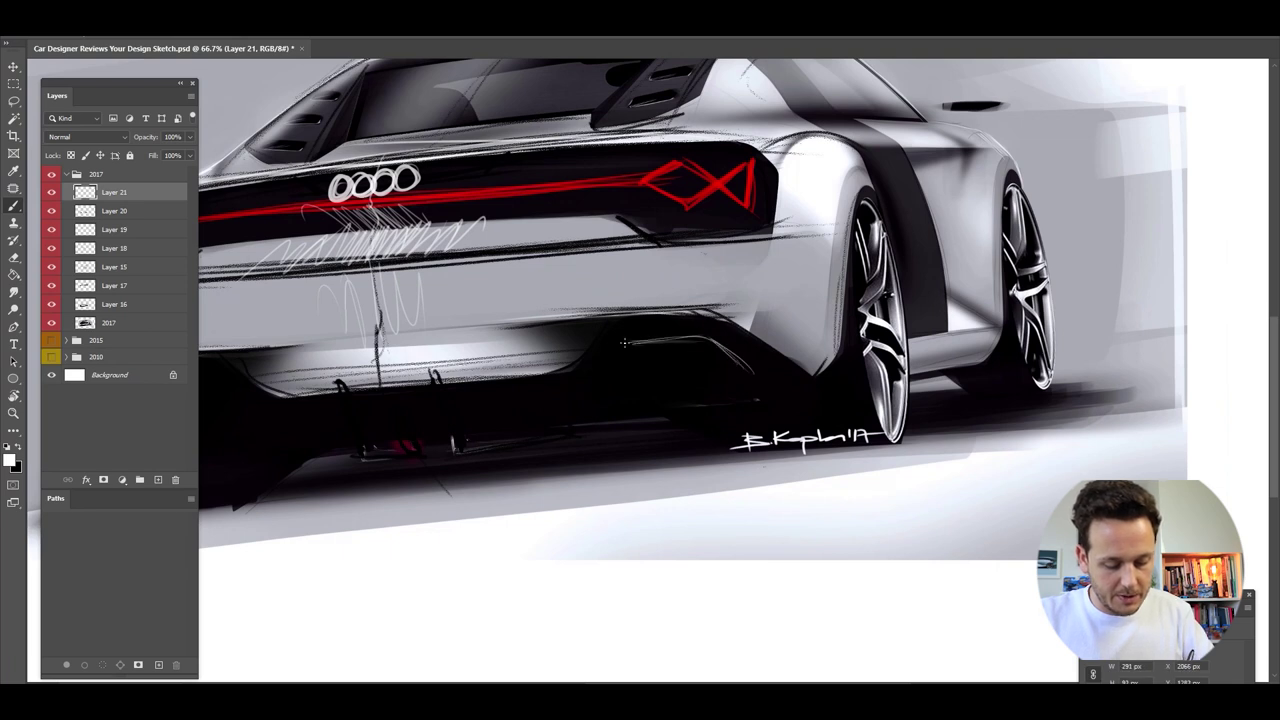
{"action": "mouse_move", "coordinate": [658, 383]}
{"action": "left_mouse_down"}
{"action": "mouse_move", "coordinate": [747, 373]}
{"action": "mouse_move", "coordinate": [624, 346]}
{"action": "left_mouse_up"}
Outline the left exhaust tip and sketch two slanted white diffuser fins either side of the bumper's centre
{"action": "left_click_drag", "start_coordinate": [455, 378], "coordinate": [674, 354]}
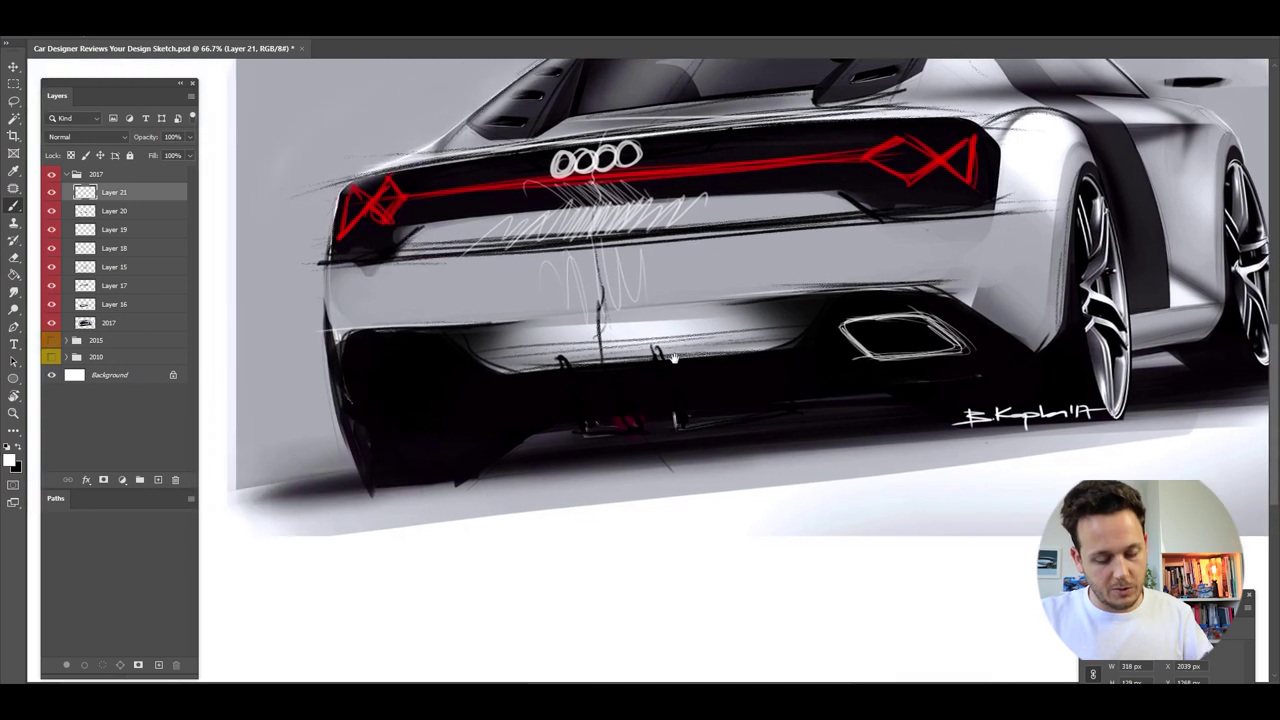
{"action": "mouse_move", "coordinate": [430, 353]}
{"action": "left_mouse_down"}
{"action": "mouse_move", "coordinate": [427, 388]}
{"action": "mouse_move", "coordinate": [386, 359]}
{"action": "mouse_move", "coordinate": [353, 391]}
{"action": "mouse_move", "coordinate": [424, 356]}
{"action": "mouse_move", "coordinate": [421, 389]}
{"action": "left_mouse_up"}
{"action": "mouse_move", "coordinate": [538, 345]}
{"action": "left_mouse_down"}
{"action": "mouse_move", "coordinate": [590, 404]}
{"action": "mouse_move", "coordinate": [568, 408]}
{"action": "left_mouse_up"}
{"action": "mouse_move", "coordinate": [560, 365]}
{"action": "left_mouse_down"}
{"action": "mouse_move", "coordinate": [586, 448]}
{"action": "mouse_move", "coordinate": [596, 442]}
{"action": "left_mouse_up"}
{"action": "left_click_drag", "start_coordinate": [676, 348], "coordinate": [714, 444]}
{"action": "left_click_drag", "start_coordinate": [678, 384], "coordinate": [716, 440]}
Set the colour to red and paint a slanted central rear fog light between the two diffuser fins
{"action": "left_click", "coordinate": [11, 461]}
{"action": "left_click", "coordinate": [368, 151]}
{"action": "key", "text": "Return"}
{"action": "mouse_move", "coordinate": [614, 374]}
{"action": "left_mouse_down"}
{"action": "mouse_move", "coordinate": [632, 444]}
{"action": "mouse_move", "coordinate": [652, 444]}
{"action": "left_mouse_up"}
{"action": "key", "text": "ctrl+space"}
{"action": "mouse_move", "coordinate": [611, 346]}
{"action": "left_mouse_down"}
{"action": "mouse_move", "coordinate": [466, 312]}
{"action": "mouse_move", "coordinate": [616, 389]}
{"action": "mouse_move", "coordinate": [580, 394]}
{"action": "mouse_move", "coordinate": [646, 446]}
{"action": "mouse_move", "coordinate": [664, 444]}
{"action": "left_mouse_up"}
{"action": "key", "text": "ctrl+space"}
{"action": "key", "text": "e"}
{"action": "key", "text": "b"}
{"action": "left_click_drag", "start_coordinate": [612, 372], "coordinate": [633, 428]}
{"action": "left_click_drag", "start_coordinate": [613, 374], "coordinate": [636, 428]}
{"action": "mouse_move", "coordinate": [622, 372]}
{"action": "left_mouse_down"}
{"action": "mouse_move", "coordinate": [642, 426]}
{"action": "mouse_move", "coordinate": [585, 380]}
{"action": "left_mouse_up"}
{"action": "key", "text": "ctrl+space"}
{"action": "left_click", "coordinate": [594, 409], "text": "alt"}
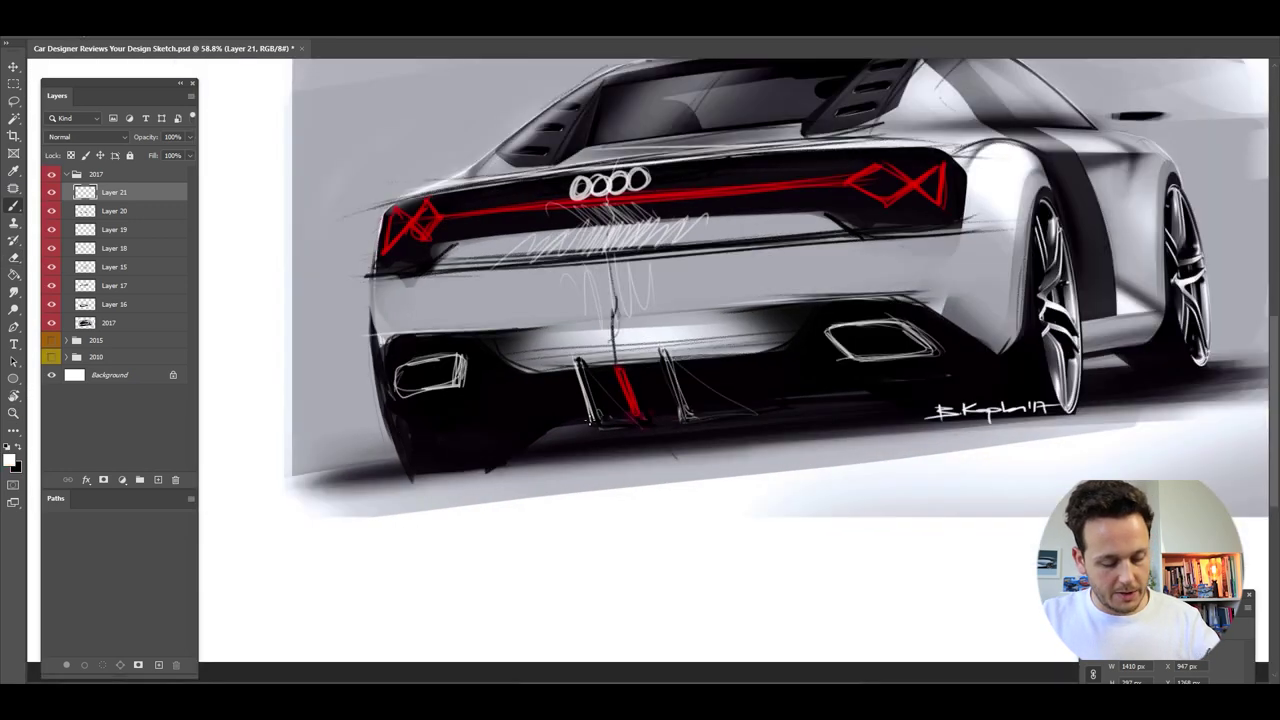
Reinforce the left exhaust outline in white and sketch thin lines along the lower bumper edge and beside the wheels
{"action": "left_click_drag", "start_coordinate": [406, 362], "coordinate": [460, 354]}
{"action": "mouse_move", "coordinate": [404, 364]}
{"action": "left_mouse_down"}
{"action": "mouse_move", "coordinate": [452, 357]}
{"action": "mouse_move", "coordinate": [393, 396]}
{"action": "left_mouse_up"}
{"action": "left_click_drag", "start_coordinate": [395, 397], "coordinate": [461, 386]}
{"action": "left_click_drag", "start_coordinate": [1034, 200], "coordinate": [1004, 367]}
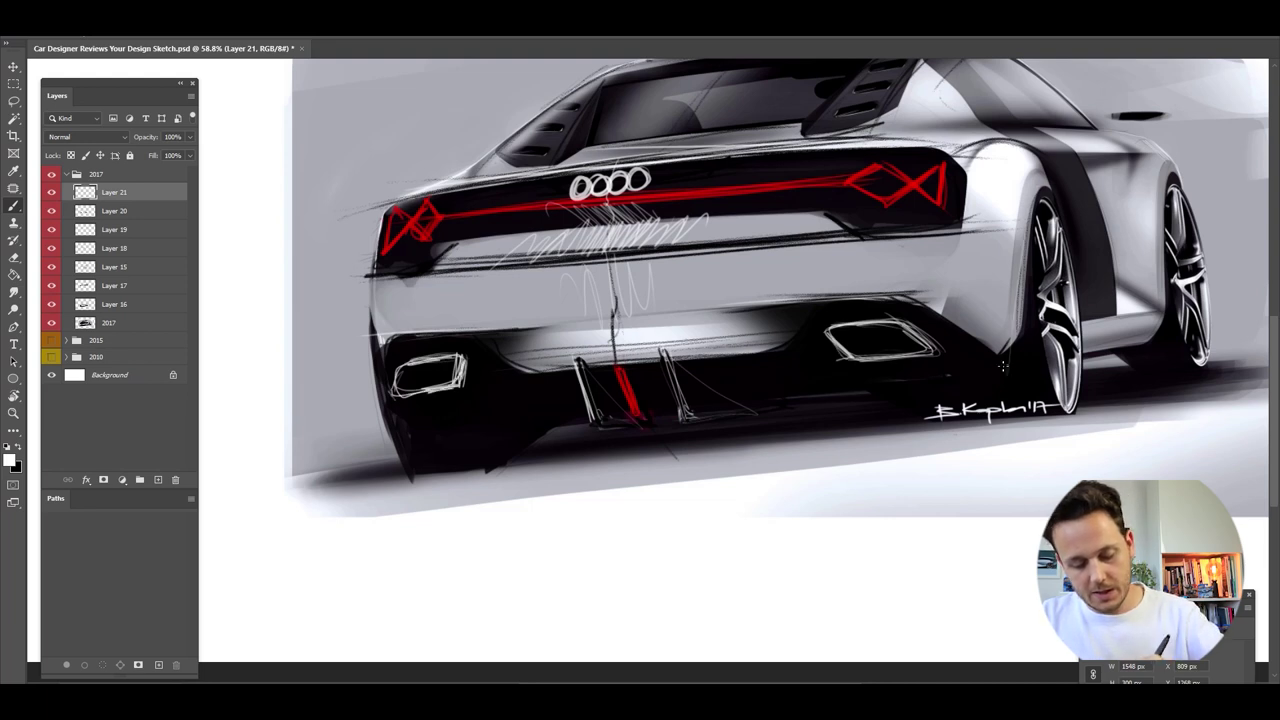
{"action": "left_click_drag", "start_coordinate": [385, 472], "coordinate": [953, 376]}
{"action": "left_click_drag", "start_coordinate": [1132, 374], "coordinate": [1208, 366]}
{"action": "mouse_move", "coordinate": [968, 413]}
{"action": "left_mouse_down"}
{"action": "mouse_move", "coordinate": [1028, 392]}
{"action": "mouse_move", "coordinate": [960, 419]}
{"action": "left_mouse_up"}
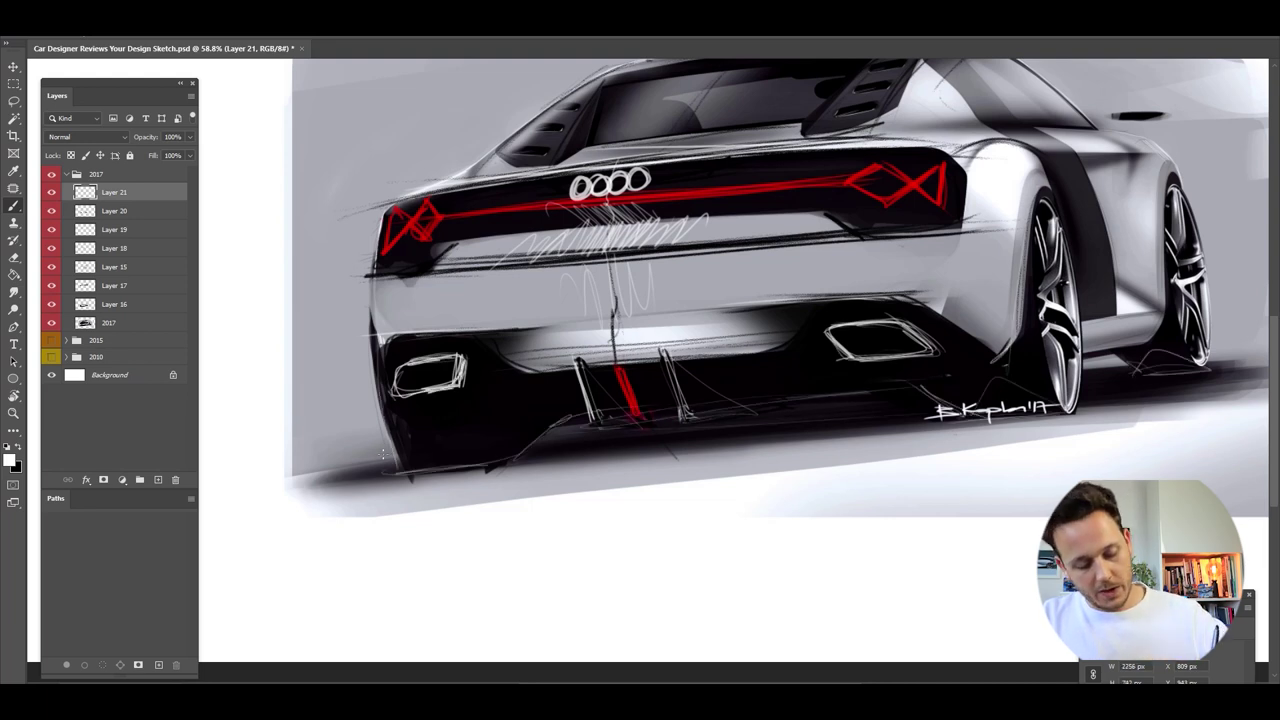
Add long thin white perspective strokes across the black diffuser area and under the left bumper corner
{"action": "left_click_drag", "start_coordinate": [410, 468], "coordinate": [516, 462]}
{"action": "left_click_drag", "start_coordinate": [544, 455], "coordinate": [406, 473]}
{"action": "left_click_drag", "start_coordinate": [922, 381], "coordinate": [584, 401]}
{"action": "left_click_drag", "start_coordinate": [776, 386], "coordinate": [508, 407]}
{"action": "left_click_drag", "start_coordinate": [886, 381], "coordinate": [442, 413]}
{"action": "left_click_drag", "start_coordinate": [952, 377], "coordinate": [460, 402]}
Place the reworked 2017 sketch below a copy of the original and scale both down to fit the canvas
{"action": "mouse_move", "coordinate": [605, 328]}
{"action": "left_mouse_down"}
{"action": "mouse_move", "coordinate": [380, 370]}
{"action": "mouse_move", "coordinate": [503, 395]}
{"action": "left_mouse_up"}
{"action": "left_click_drag", "start_coordinate": [503, 395], "coordinate": [456, 508]}
{"action": "left_click_drag", "start_coordinate": [552, 378], "coordinate": [506, 364]}
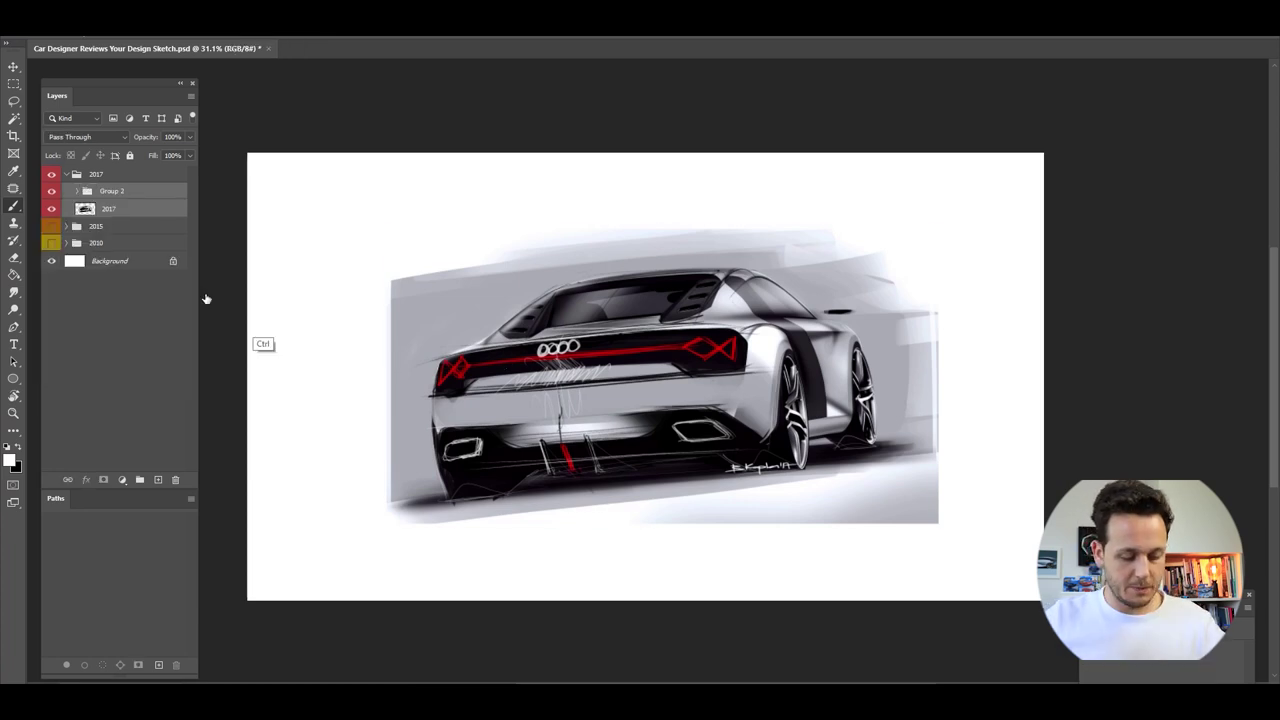
{"action": "key", "text": "ctrl+t"}
{"action": "left_click_drag", "start_coordinate": [536, 391], "coordinate": [539, 484]}
{"action": "key", "text": "ctrl+t"}
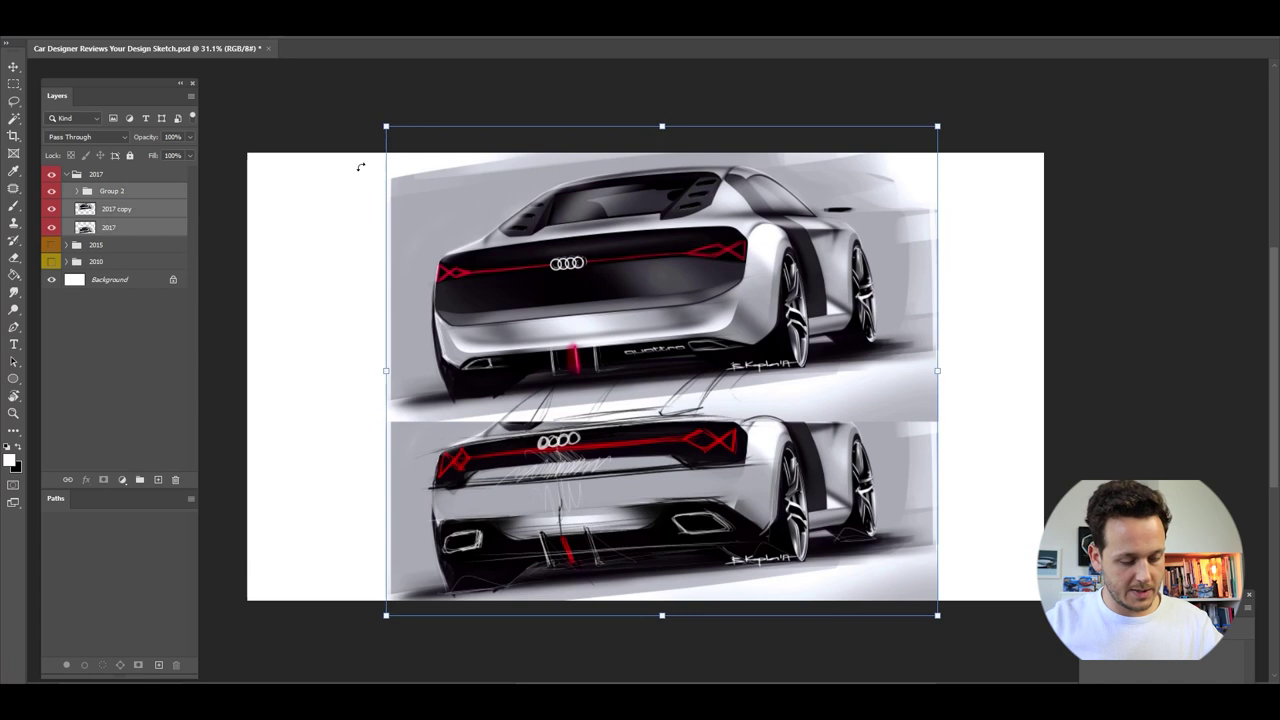
{"action": "left_click_drag", "start_coordinate": [389, 128], "coordinate": [424, 187]}
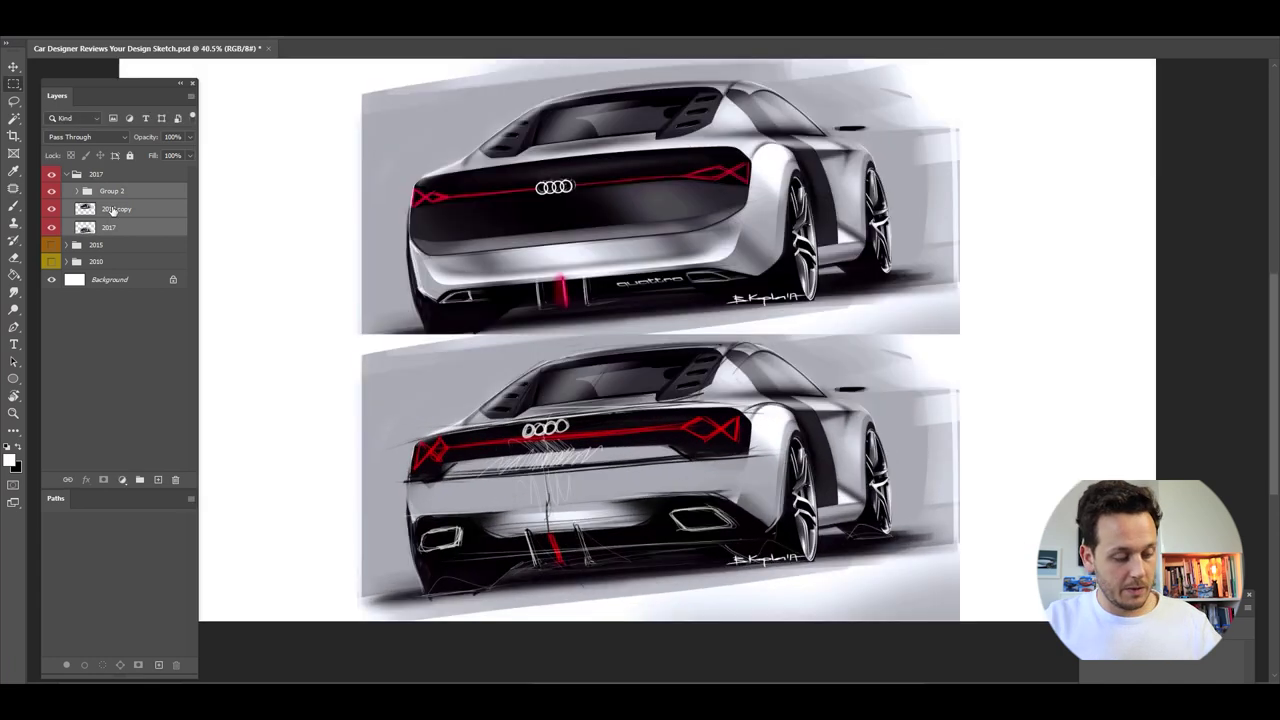
Toggle the correction group's visibility repeatedly to compare the 2017 sketch with and without the changes
{"action": "left_click", "coordinate": [113, 209]}
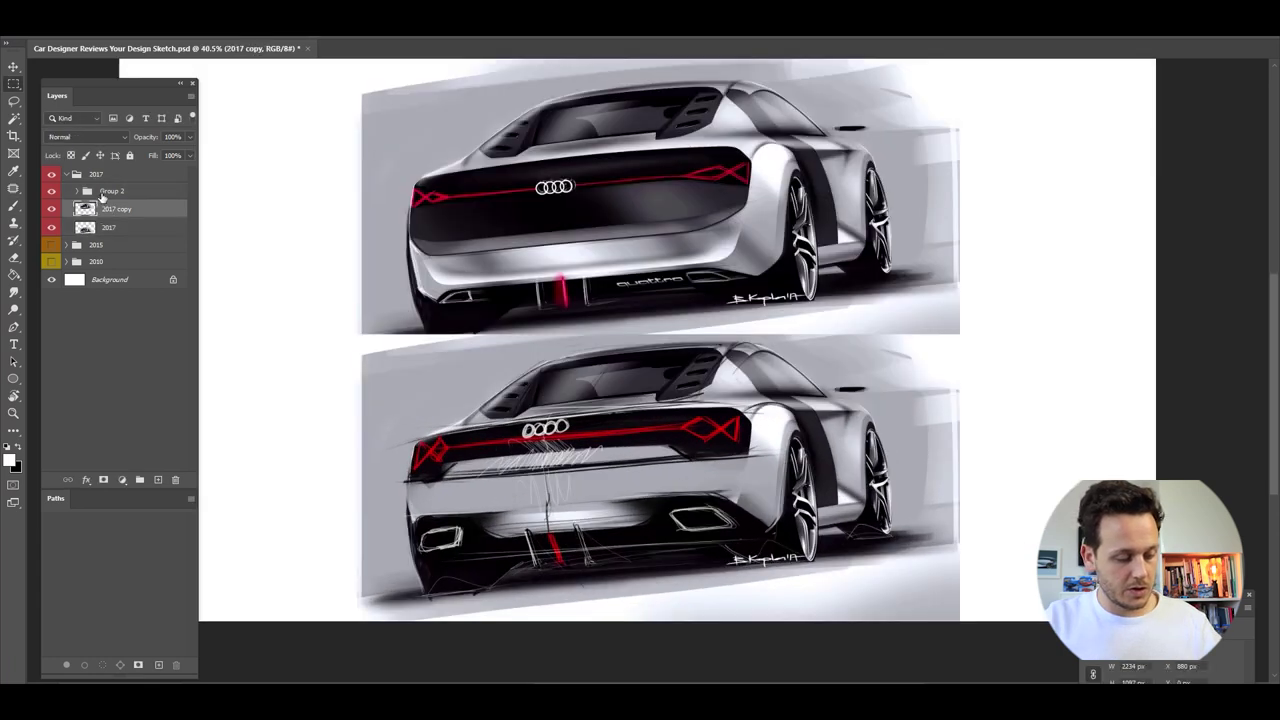
{"action": "left_click", "coordinate": [111, 191]}
{"action": "left_click", "coordinate": [52, 191]}
{"action": "left_click", "coordinate": [52, 191]}
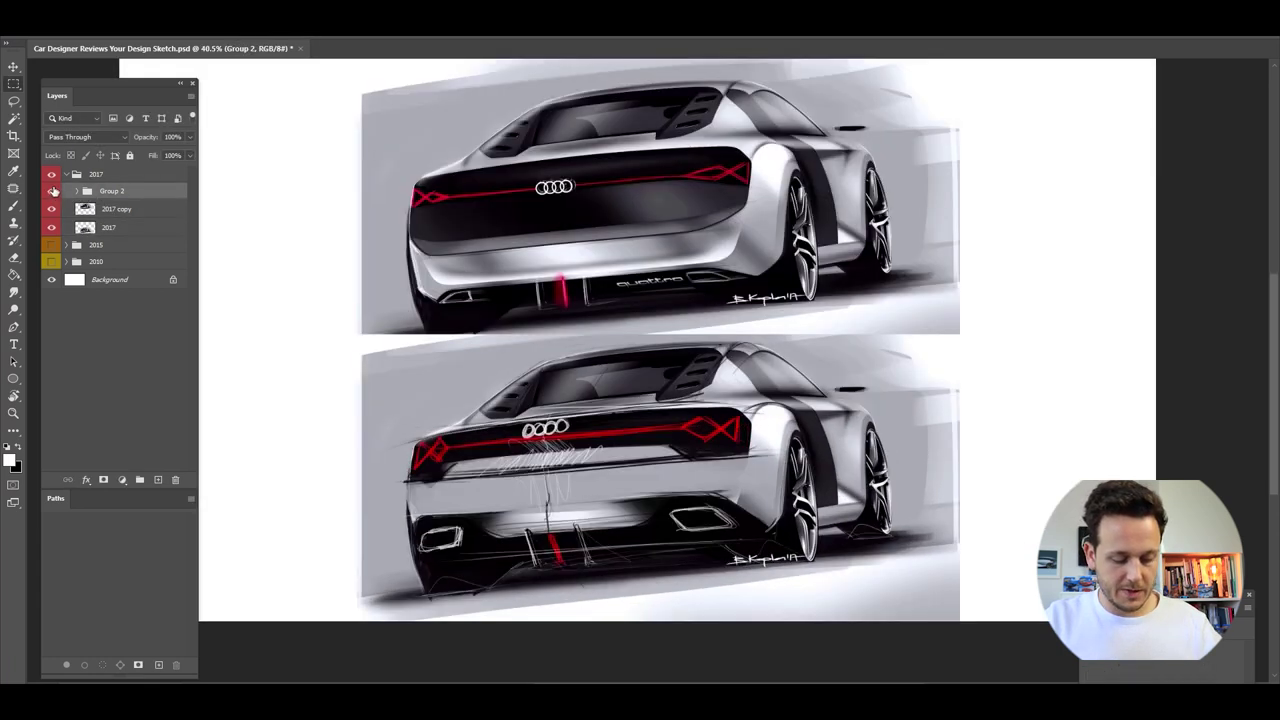
{"action": "left_click", "coordinate": [52, 191]}
{"action": "left_click", "coordinate": [52, 191]}
{"action": "left_click", "coordinate": [52, 191]}
{"action": "left_click", "coordinate": [52, 191]}
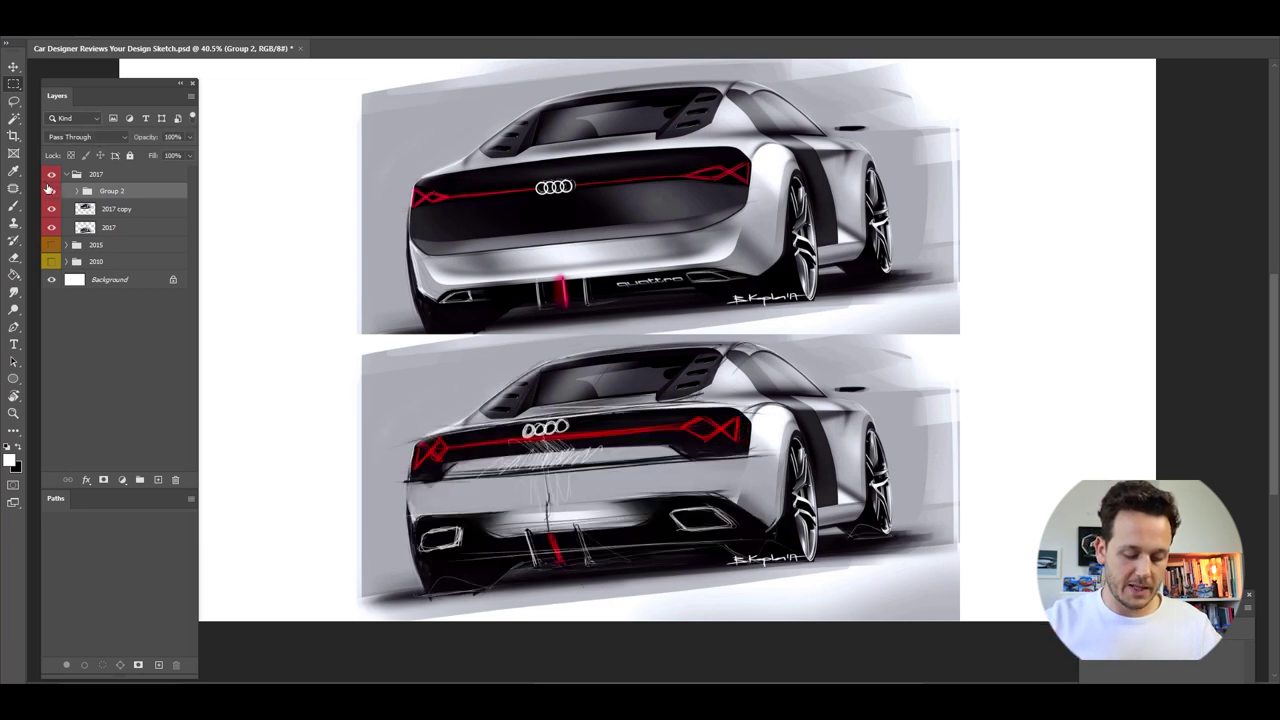
{"action": "left_click", "coordinate": [52, 190]}
Examine the reworked Audi rear view against the original above it, from close up and as a whole
{"action": "left_click", "coordinate": [98, 174]}
{"action": "key", "text": "z"}
{"action": "mouse_move", "coordinate": [523, 430]}
{"action": "left_mouse_down"}
{"action": "mouse_move", "coordinate": [493, 431]}
{"action": "mouse_move", "coordinate": [482, 410]}
{"action": "left_mouse_up"}
{"action": "left_click", "coordinate": [52, 191]}
{"action": "key", "text": "z"}
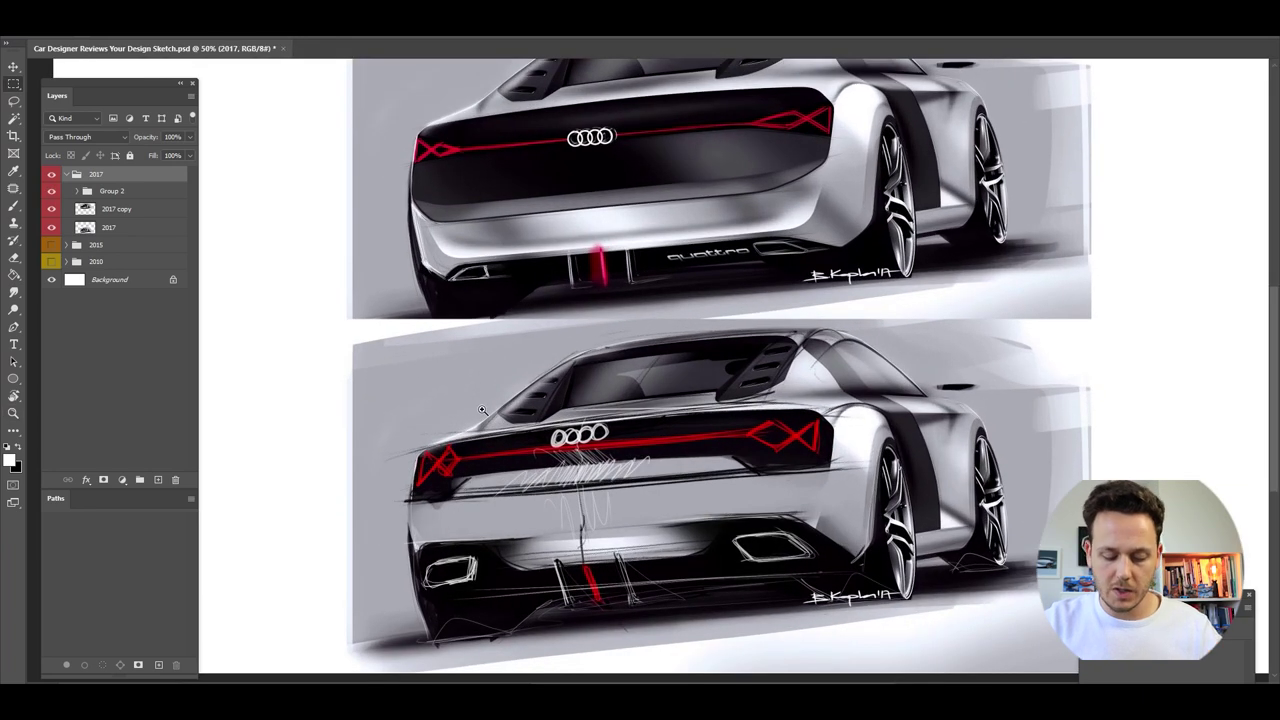
{"action": "left_click", "coordinate": [482, 410], "text": "alt"}
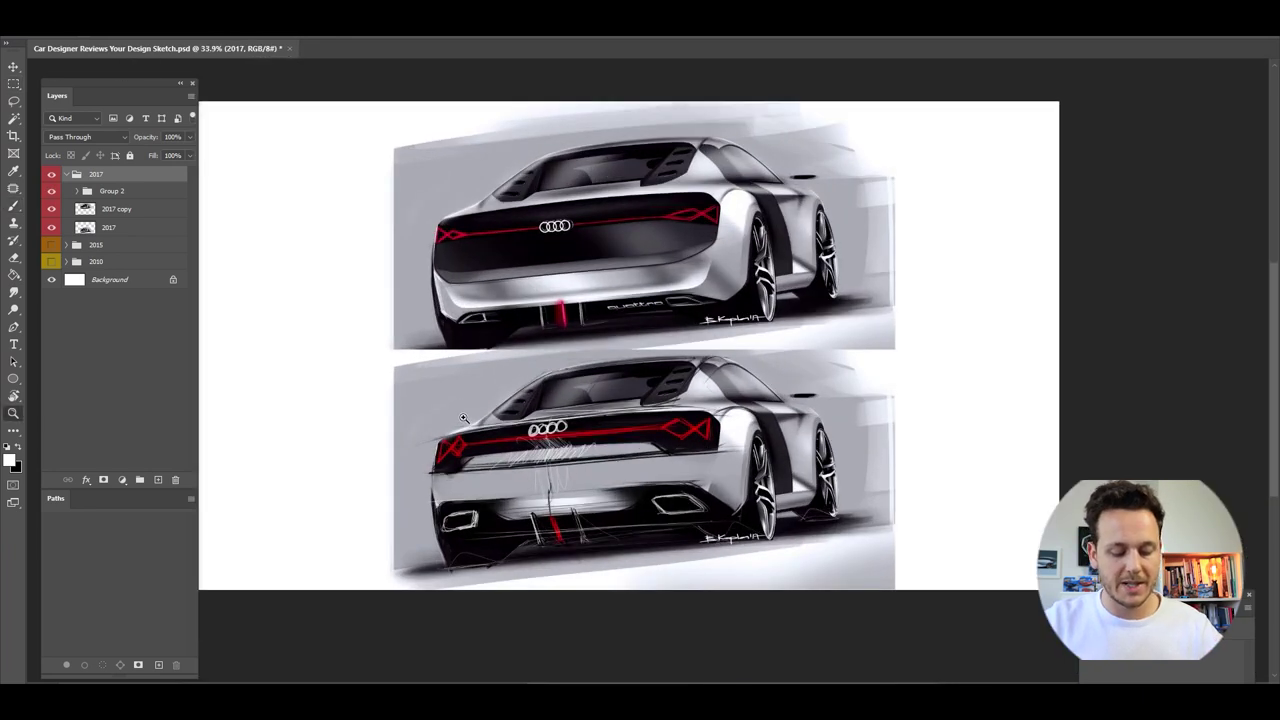
{"action": "left_click_drag", "start_coordinate": [463, 418], "coordinate": [505, 403]}
{"action": "key", "text": "b"}
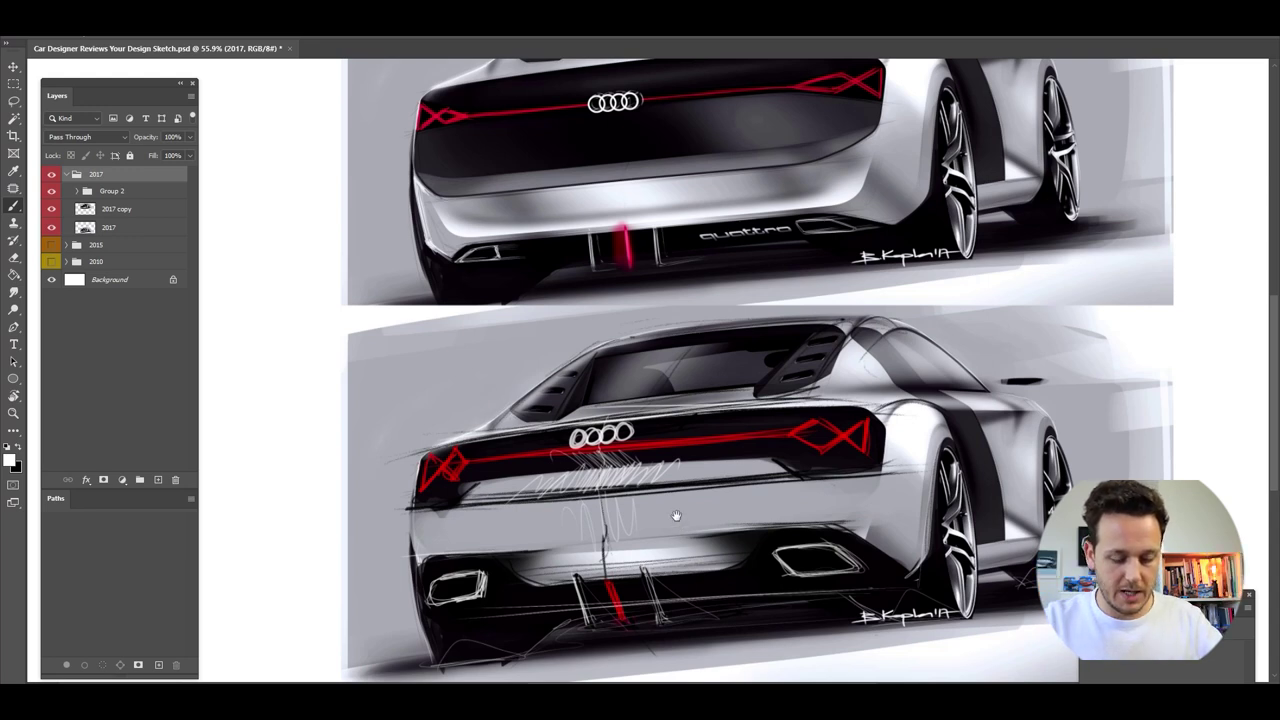
{"action": "left_click_drag", "start_coordinate": [676, 516], "coordinate": [634, 514]}
{"action": "key", "text": "z"}
{"action": "mouse_move", "coordinate": [619, 404]}
{"action": "left_mouse_down"}
{"action": "mouse_move", "coordinate": [554, 404]}
{"action": "mouse_move", "coordinate": [608, 404]}
{"action": "left_mouse_up"}
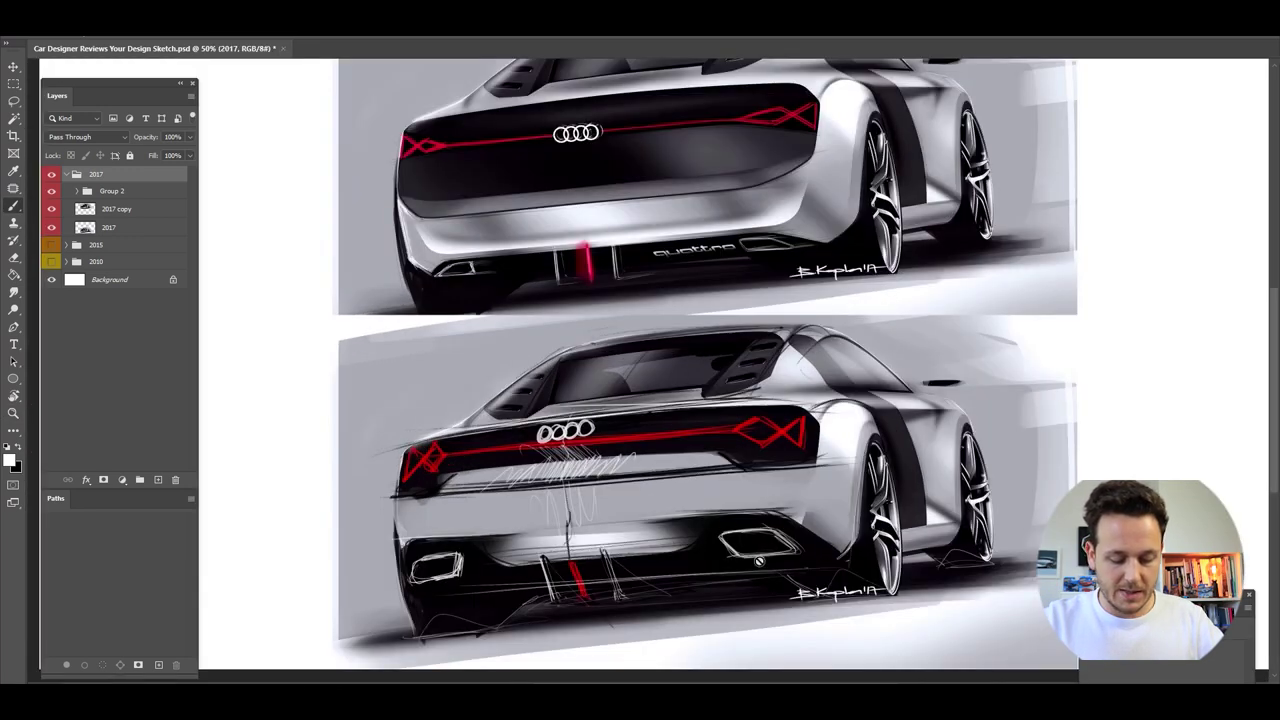
{"action": "key", "text": "z"}
{"action": "mouse_move", "coordinate": [563, 372]}
{"action": "left_mouse_down"}
{"action": "mouse_move", "coordinate": [466, 358]}
{"action": "mouse_move", "coordinate": [552, 377]}
{"action": "left_mouse_up"}
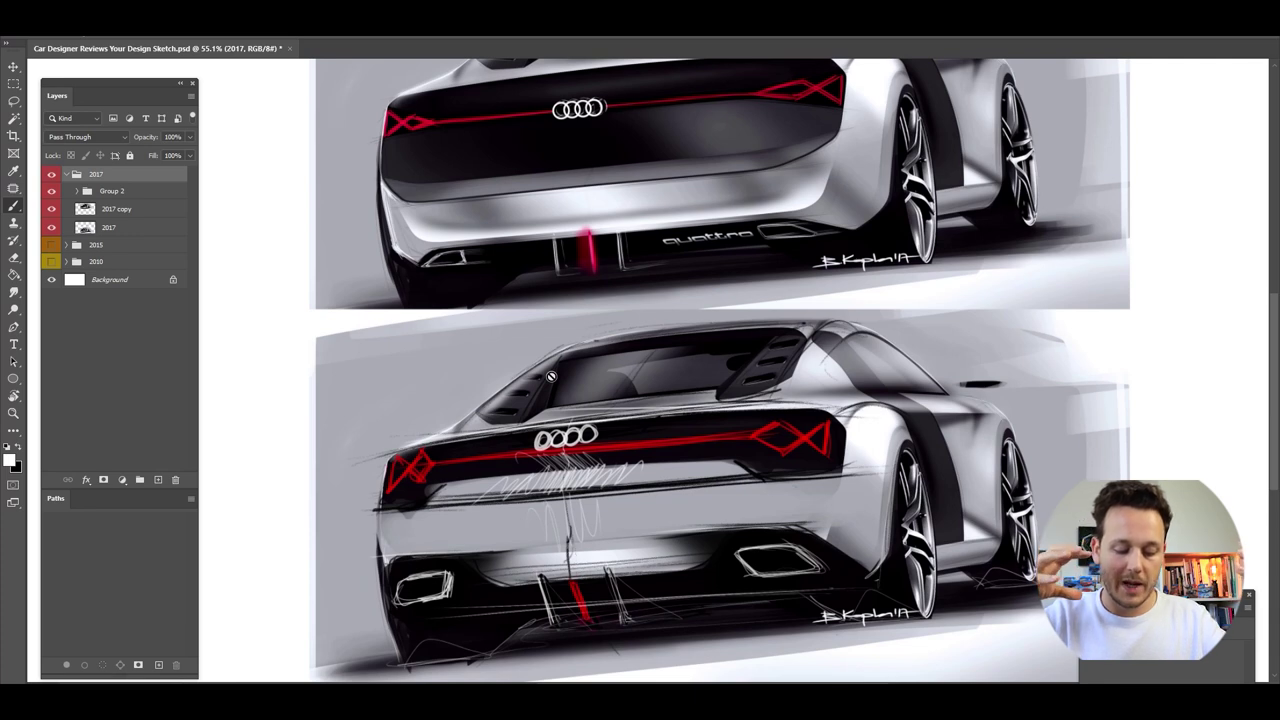
{"action": "left_click_drag", "start_coordinate": [551, 376], "coordinate": [556, 345]}
{"action": "key", "text": "z"}
{"action": "key", "text": "z"}
{"action": "left_click_drag", "start_coordinate": [664, 420], "coordinate": [636, 407]}
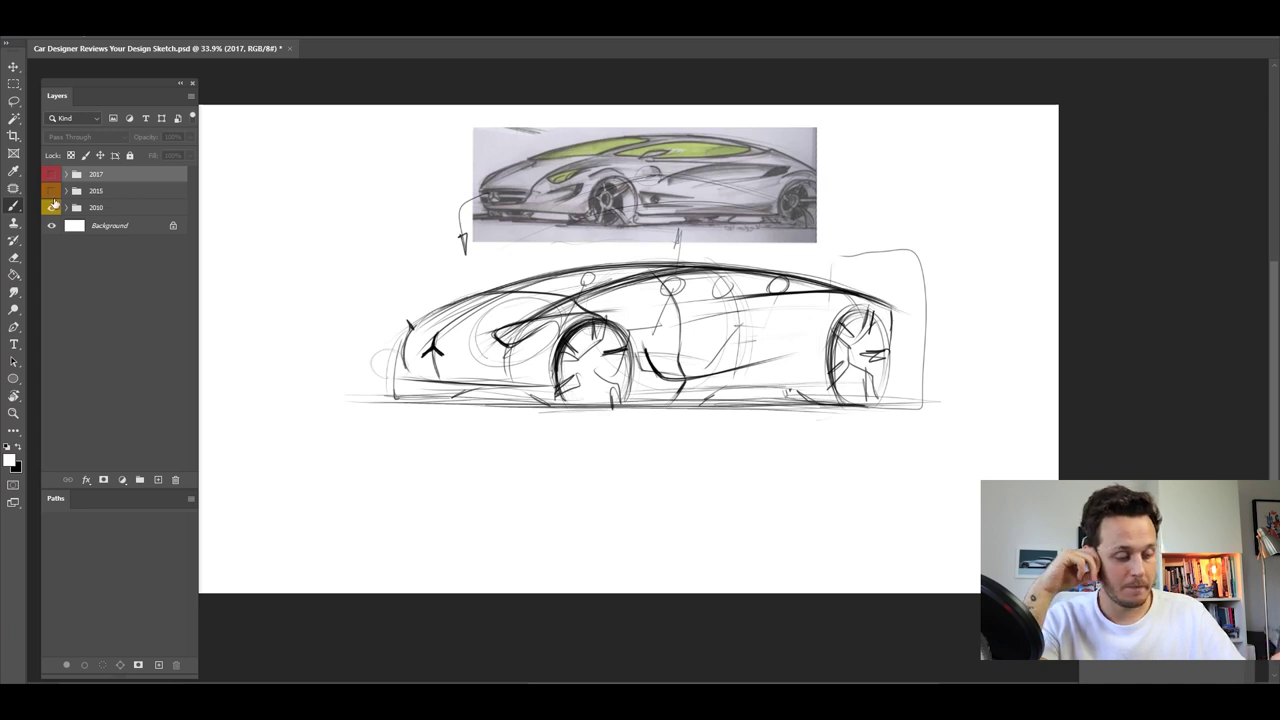
Show the 2010, 2015 and 2017 groups one at a time to review them, ending with only 2015 visible
{"action": "left_click", "coordinate": [51, 206]}
{"action": "left_click", "coordinate": [50, 191]}
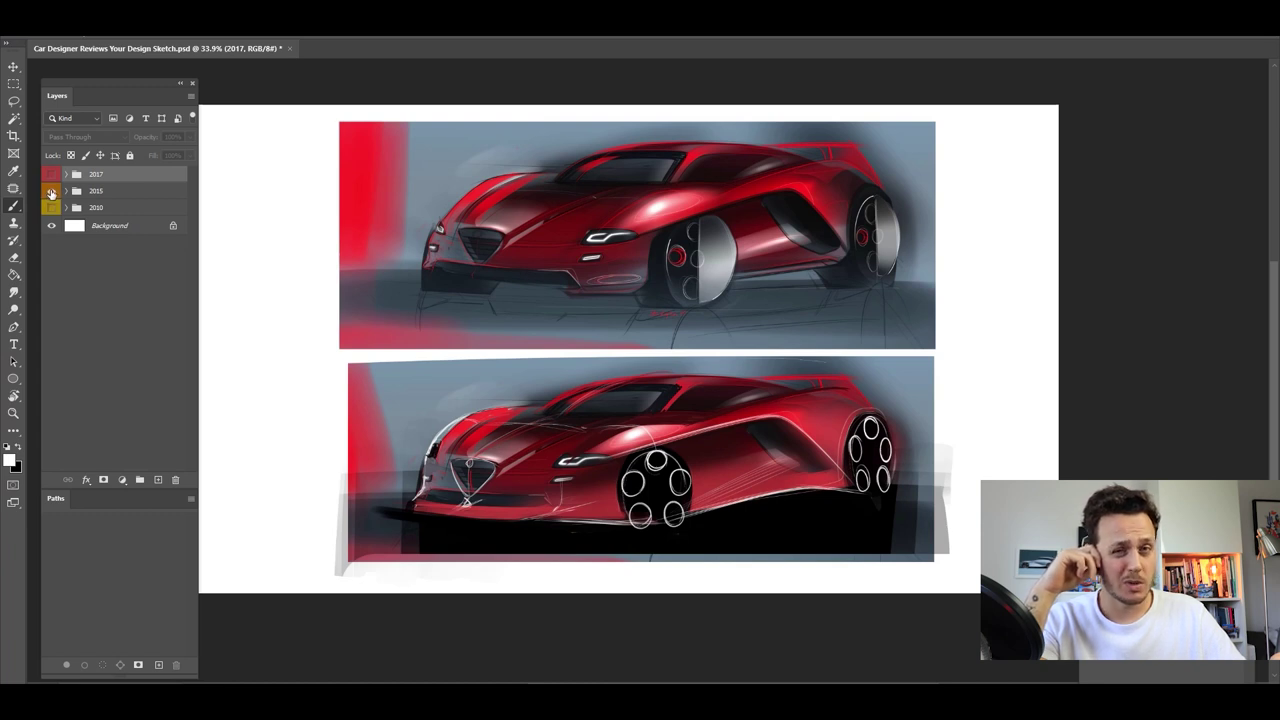
{"action": "left_click", "coordinate": [50, 191]}
{"action": "left_click", "coordinate": [51, 175]}
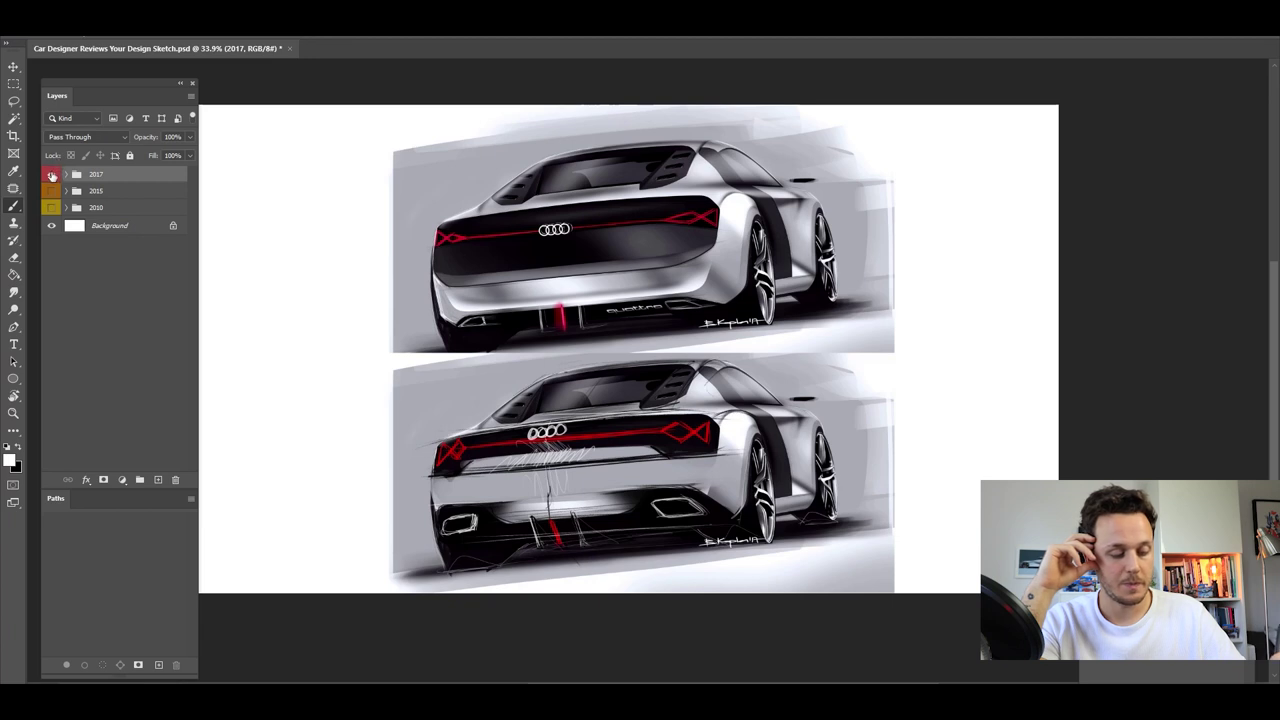
{"action": "left_click", "coordinate": [51, 175]}
{"action": "left_click", "coordinate": [51, 191]}
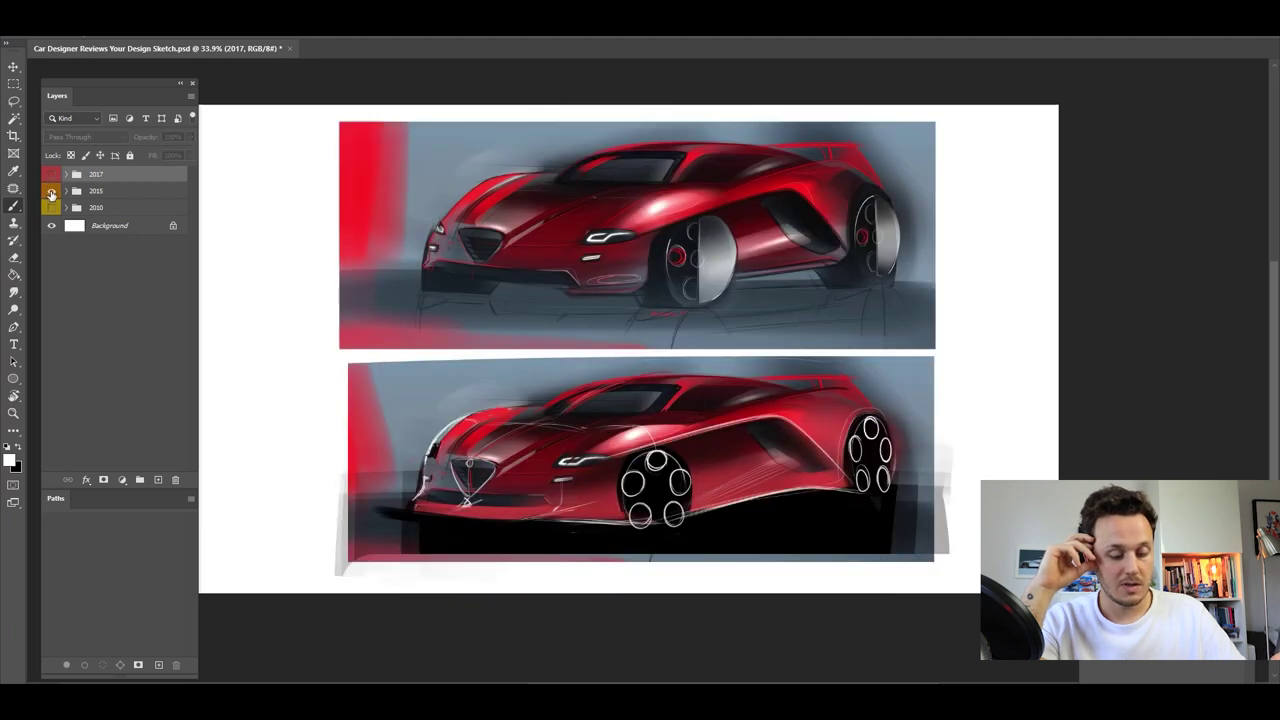